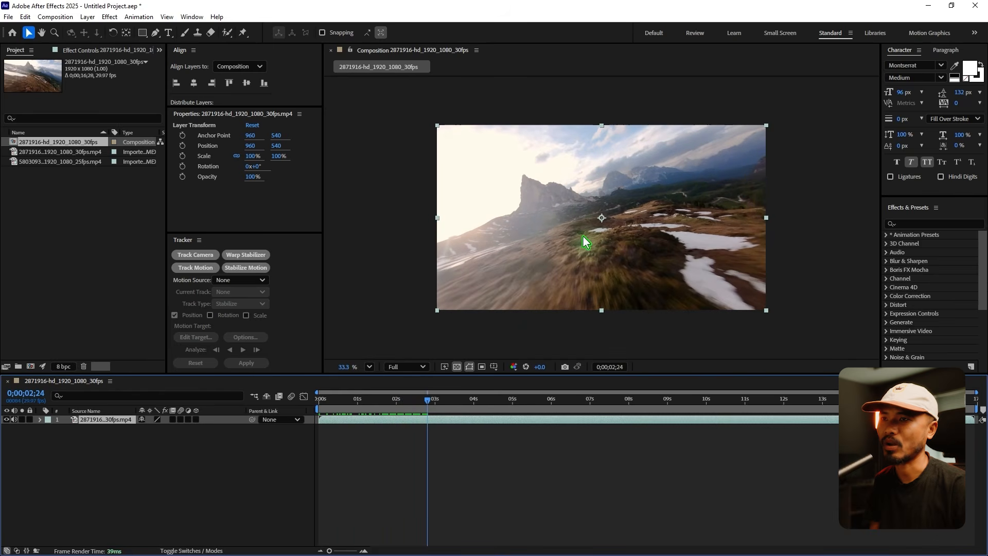
Trim the mountain footage layer to end at 0;00;03;17 and return the playhead to the start of the composition.
left_click_drag(427, 400, 458, 405)
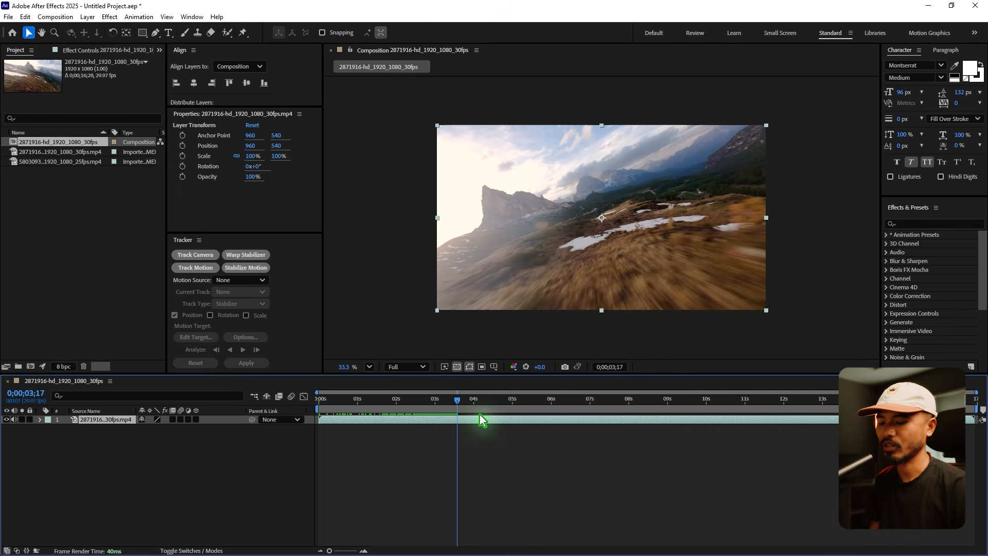
key("alt+bracketright")
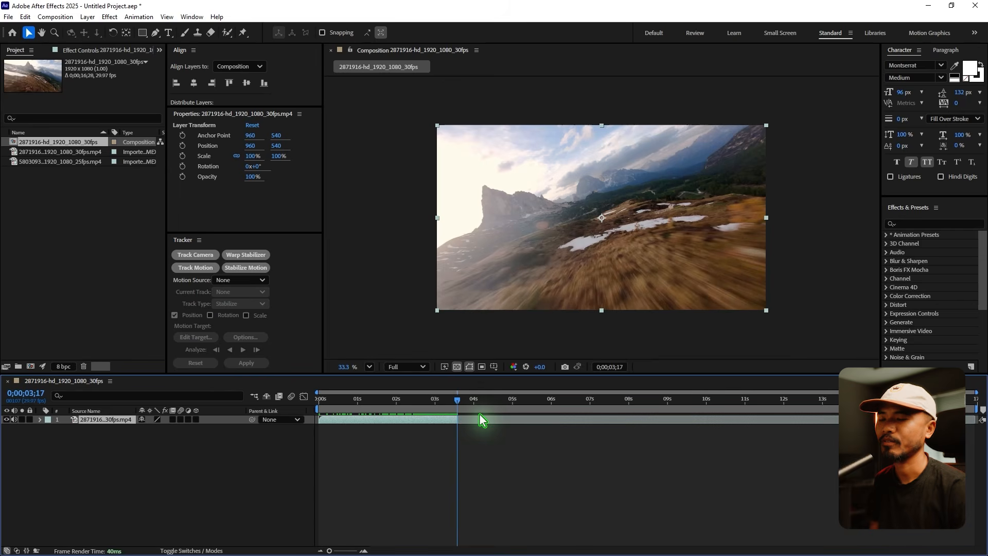
left_click_drag(444, 405, 259, 469)
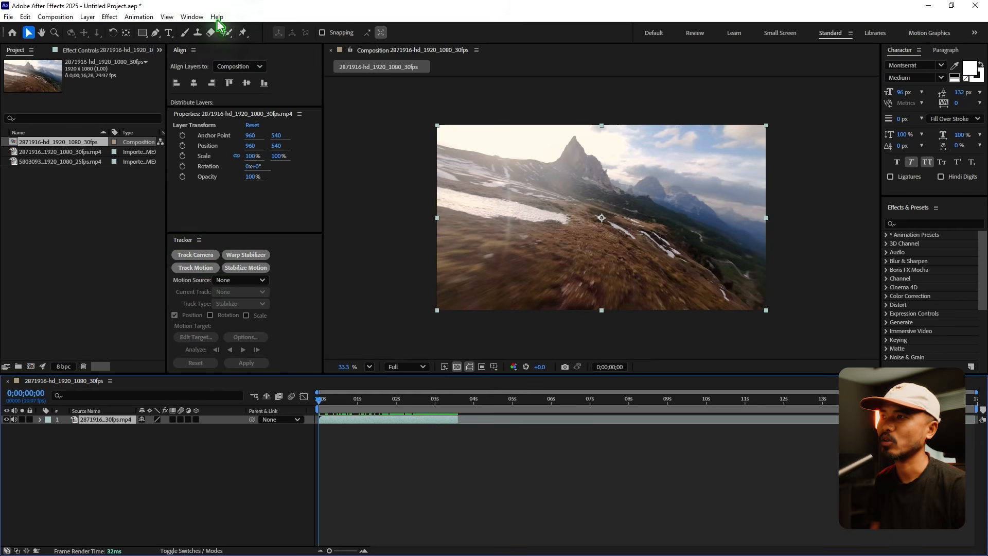
Run Track Camera on the trimmed mountain footage layer.
left_click(192, 16)
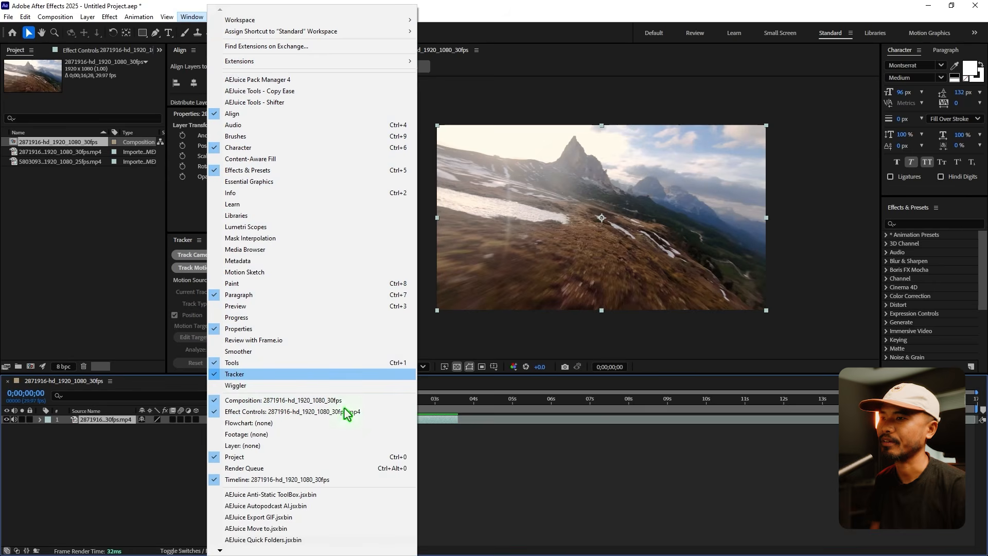
left_click(498, 456)
left_click(104, 422)
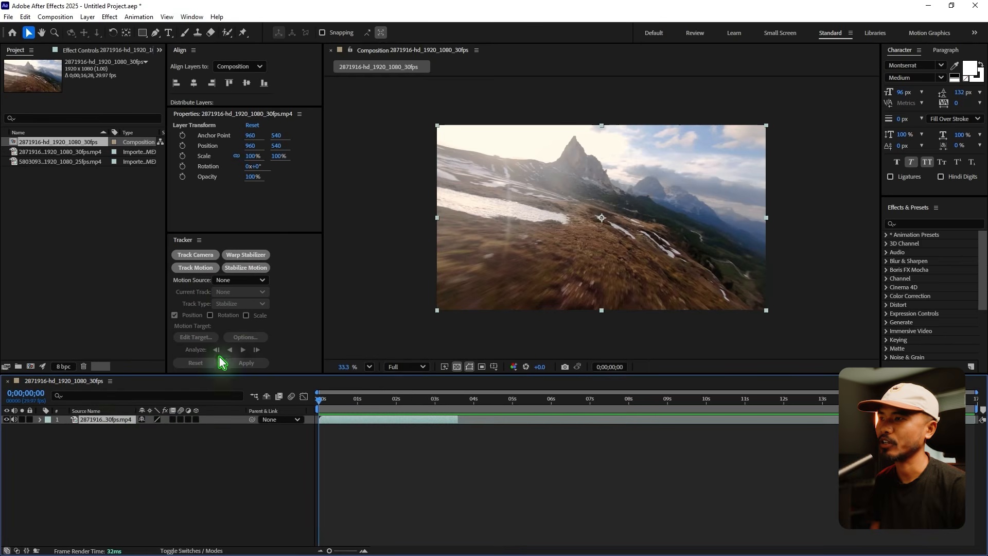
left_click(187, 260)
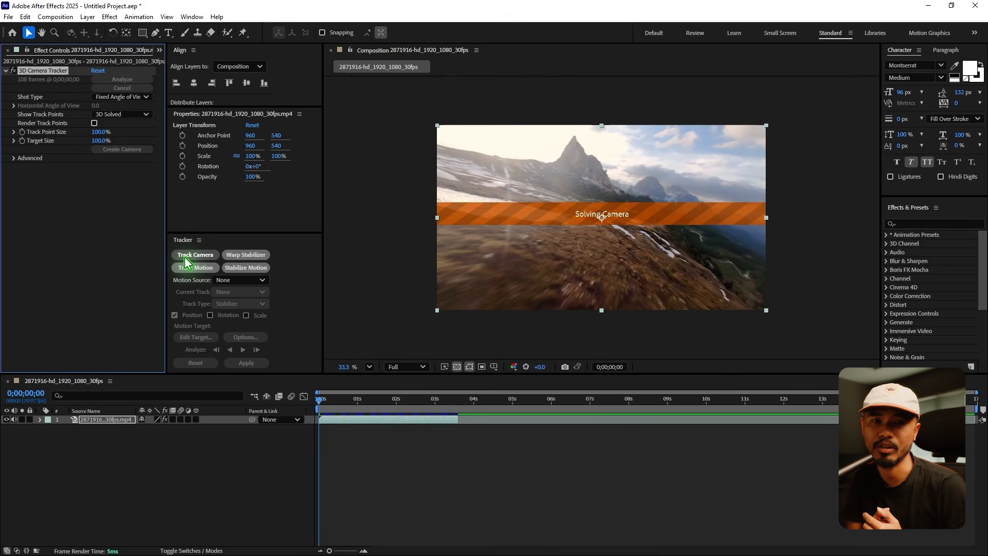
At 0;00;03;01, select the group of track points lying flat on the ground and create a solid and camera from them.
left_click_drag(319, 409, 437, 428)
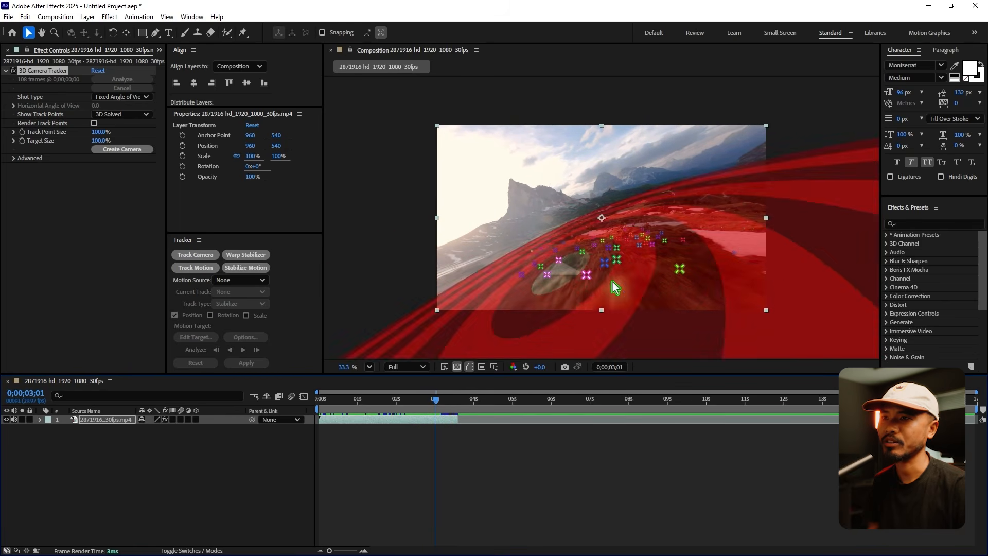
left_click(155, 499)
left_click(106, 419)
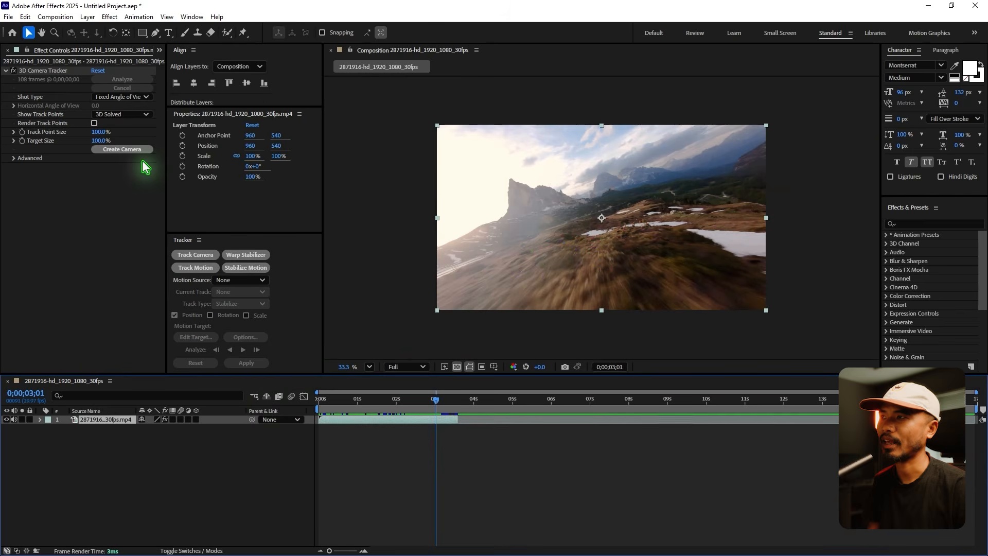
left_click(45, 72)
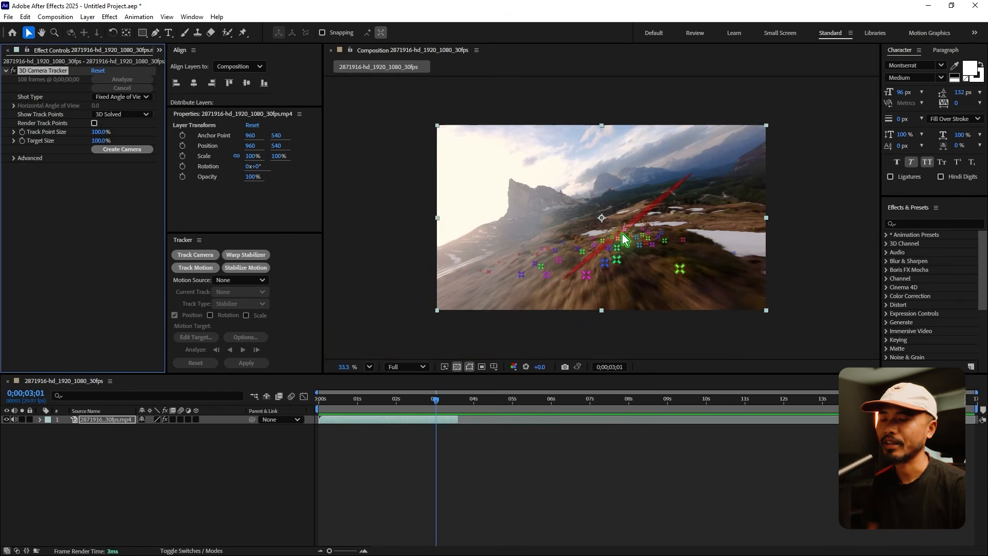
left_click(621, 232)
mouse_move(619, 228)
left_mouse_down()
mouse_move(586, 235)
mouse_move(591, 258)
mouse_move(635, 262)
mouse_move(638, 238)
mouse_move(592, 225)
left_mouse_up()
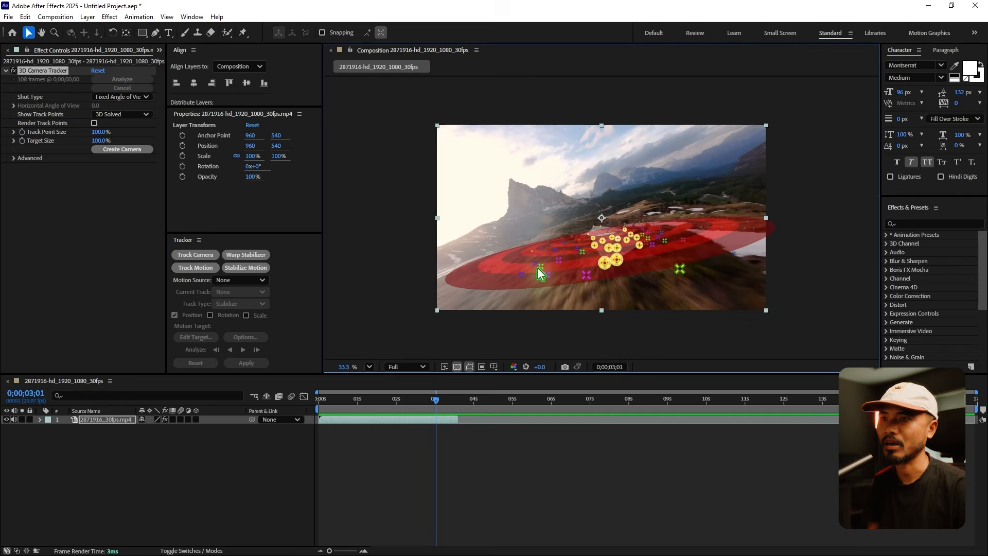
right_click(613, 249)
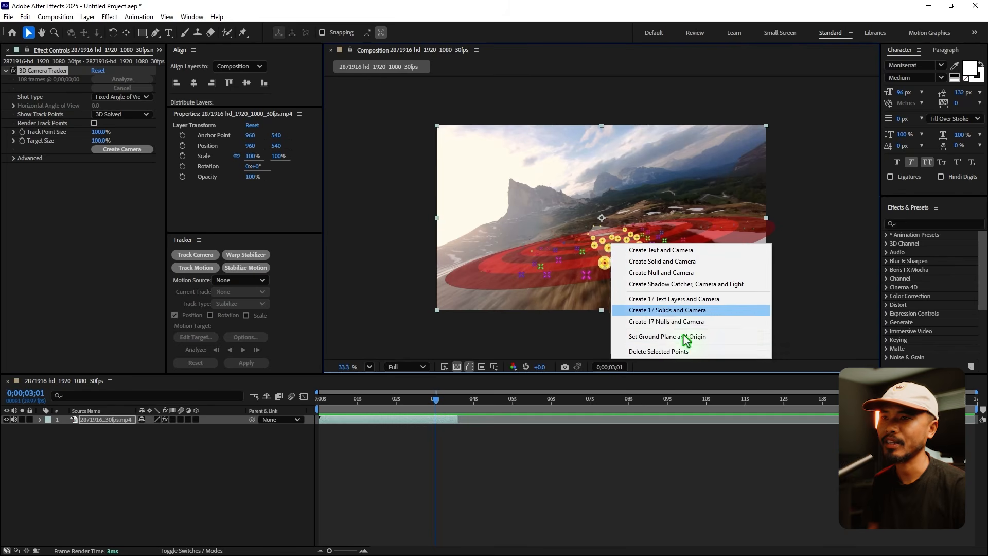
left_click(696, 263)
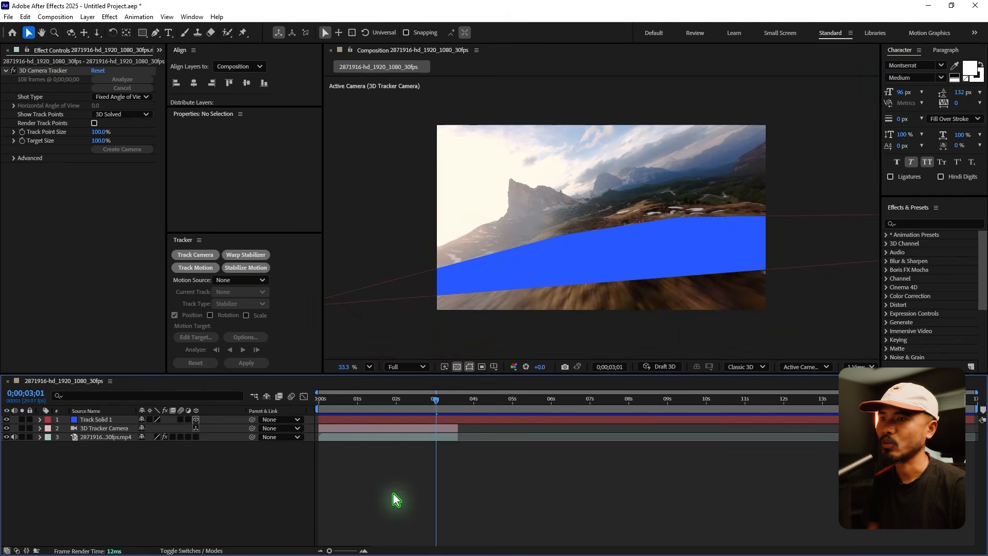
Apply the Grid effect to the Track Solid 1 layer.
mouse_move(383, 415)
left_mouse_down()
mouse_move(342, 410)
mouse_move(366, 409)
left_mouse_up()
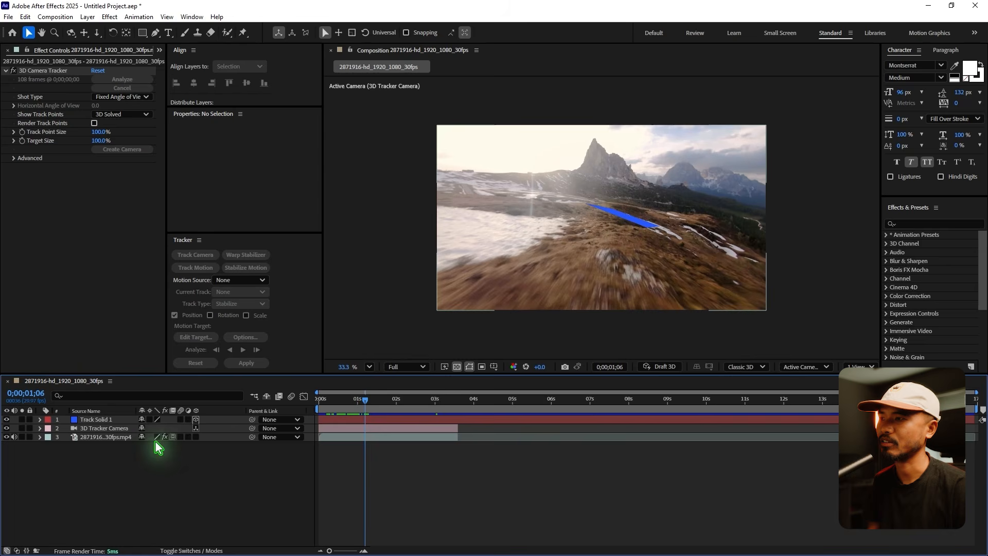
left_click(93, 420)
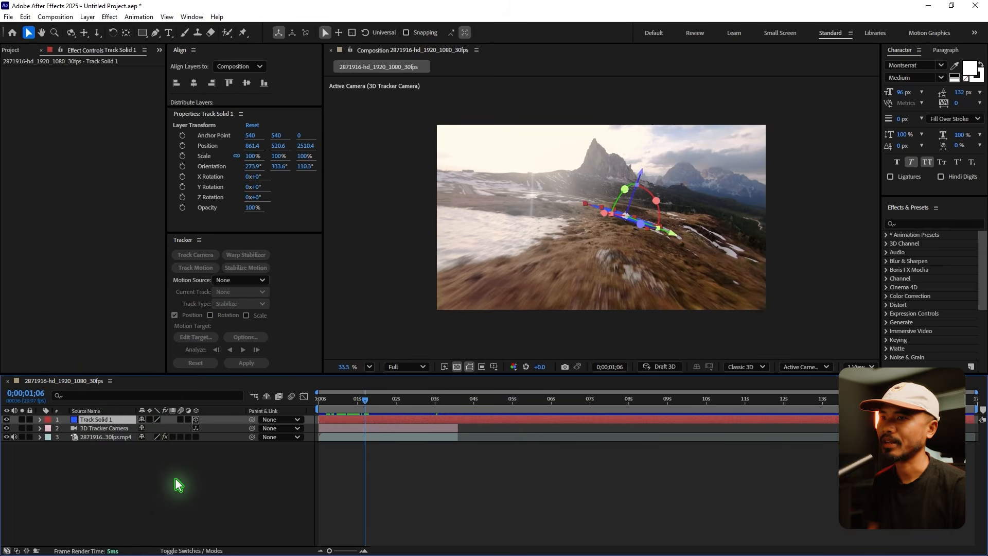
key("ctrl+space")
type("grid")
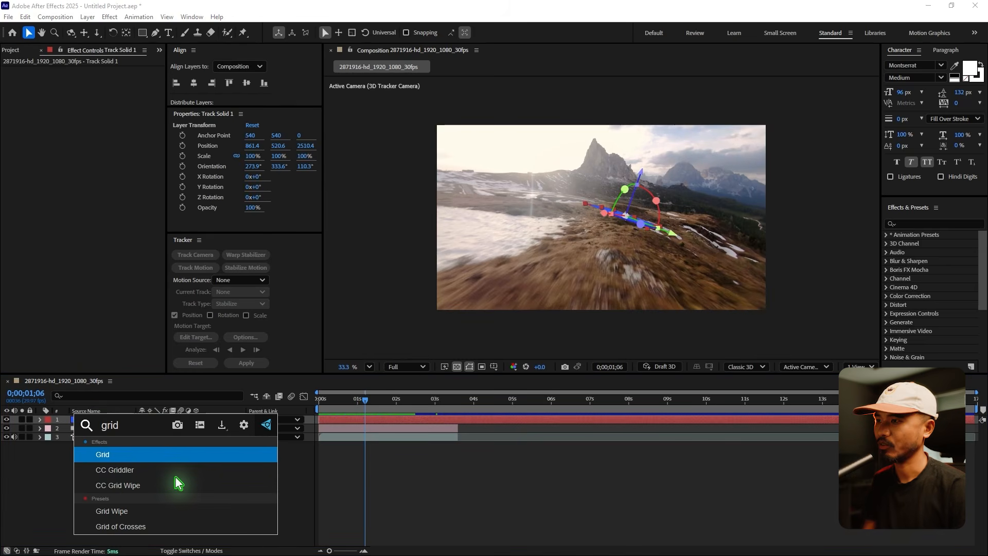
key("Return")
left_click(217, 466)
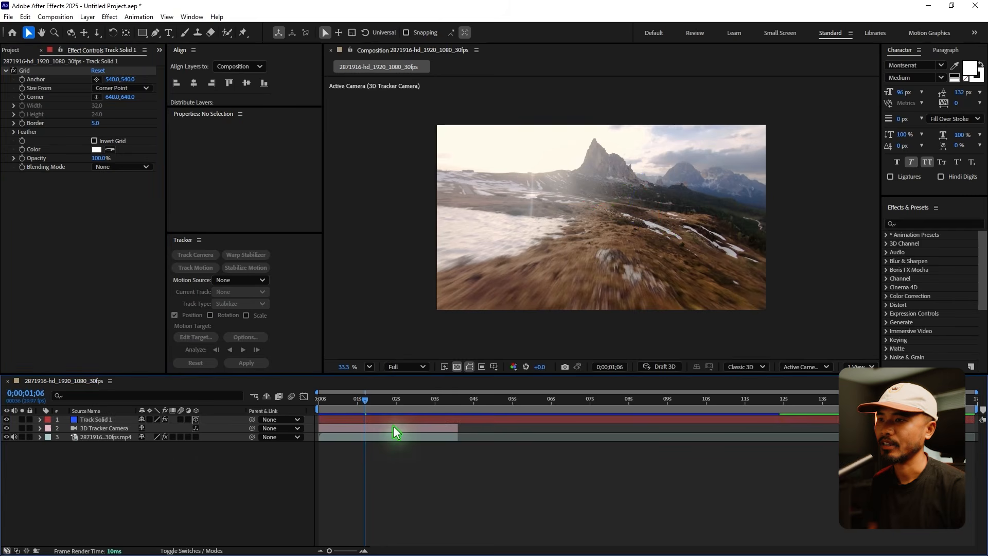
At 0;00;02;26, add a text layer reading "drone" over the ground grid in the middle of the frame.
left_click_drag(365, 399, 431, 418)
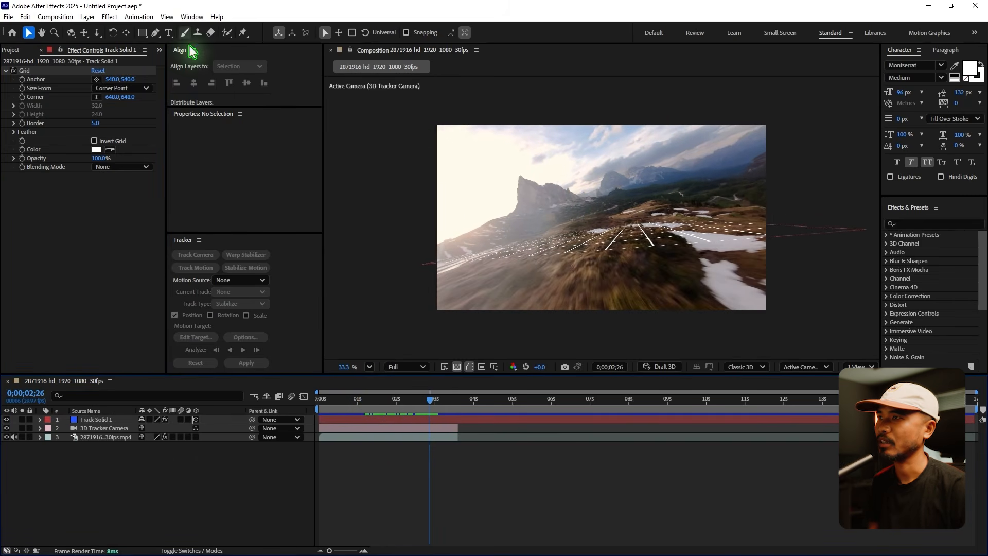
left_click(167, 33)
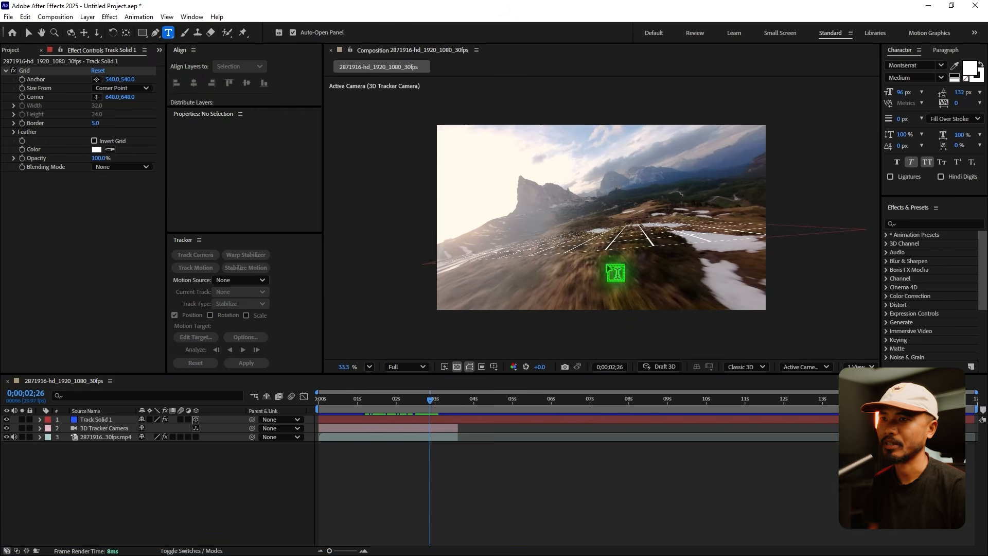
left_click(614, 303)
type("drone")
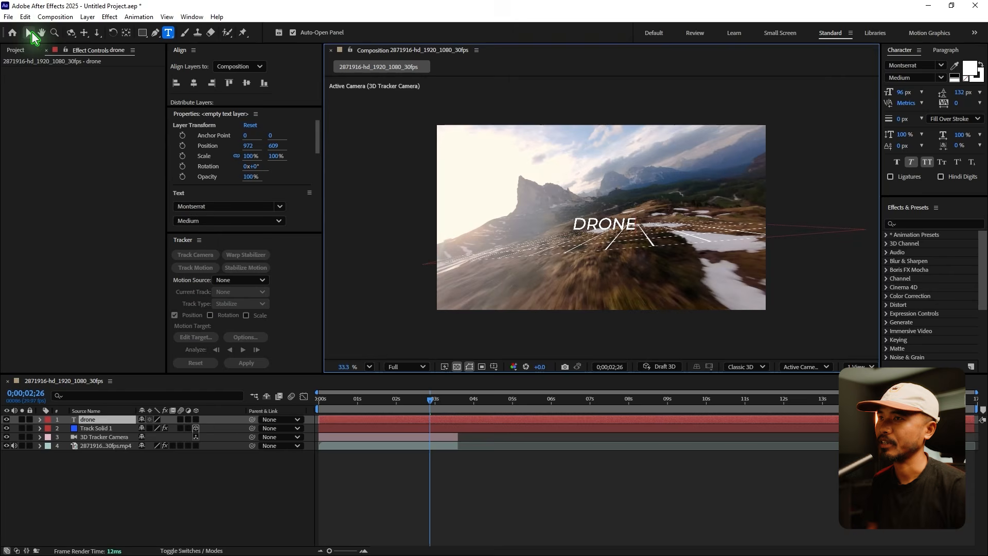
left_click(29, 33)
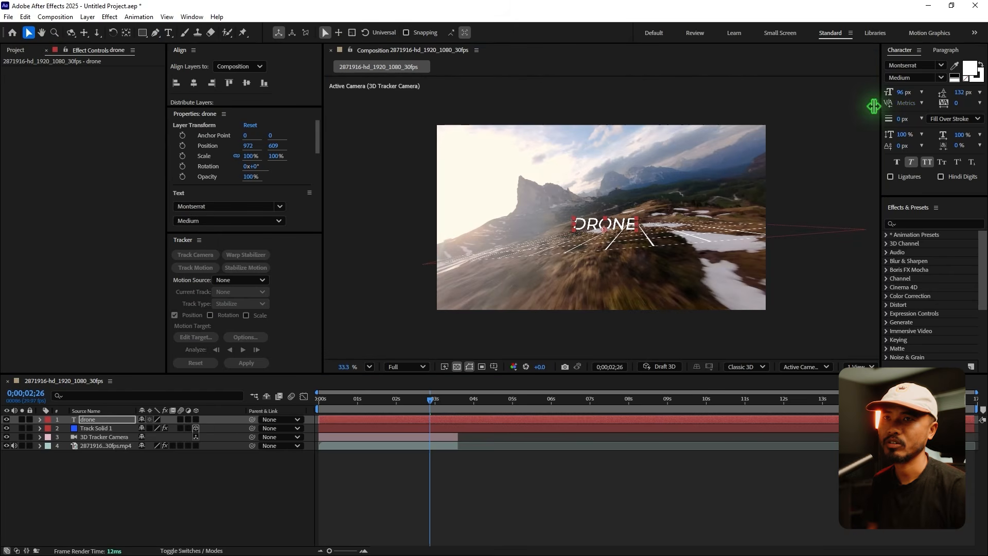
Set the drone text's font style to Black and turn off its faux italic.
left_click(942, 66)
left_click(942, 66)
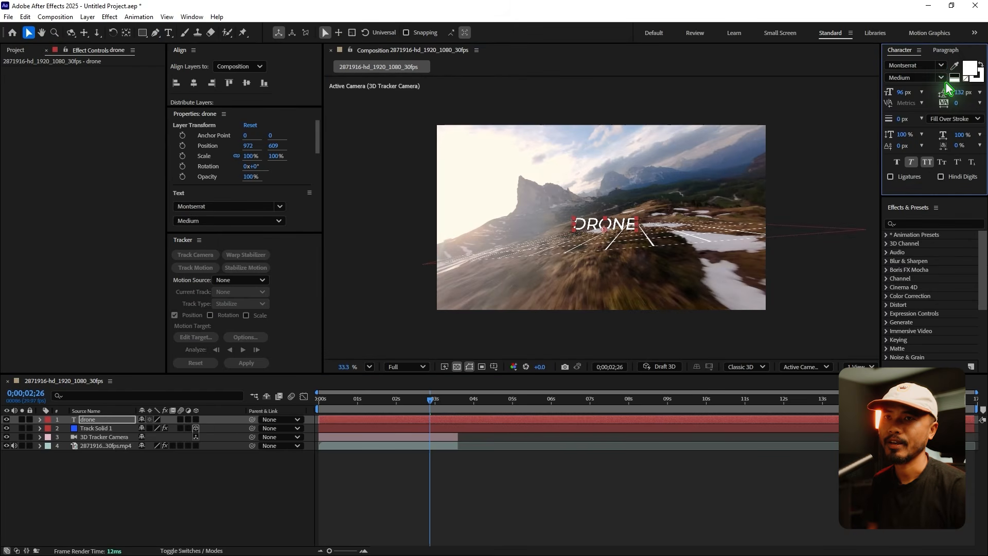
left_click(942, 78)
left_click(906, 291)
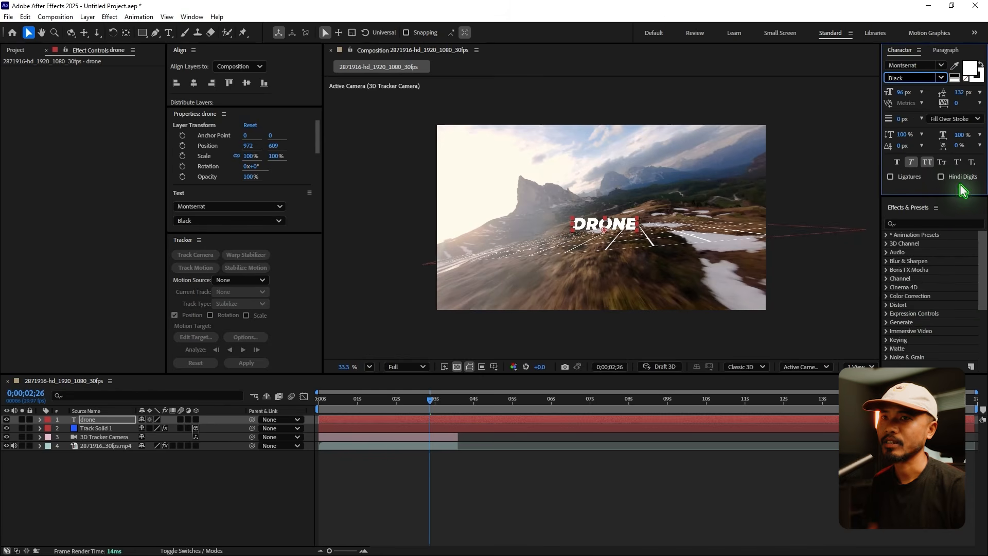
left_click(912, 162)
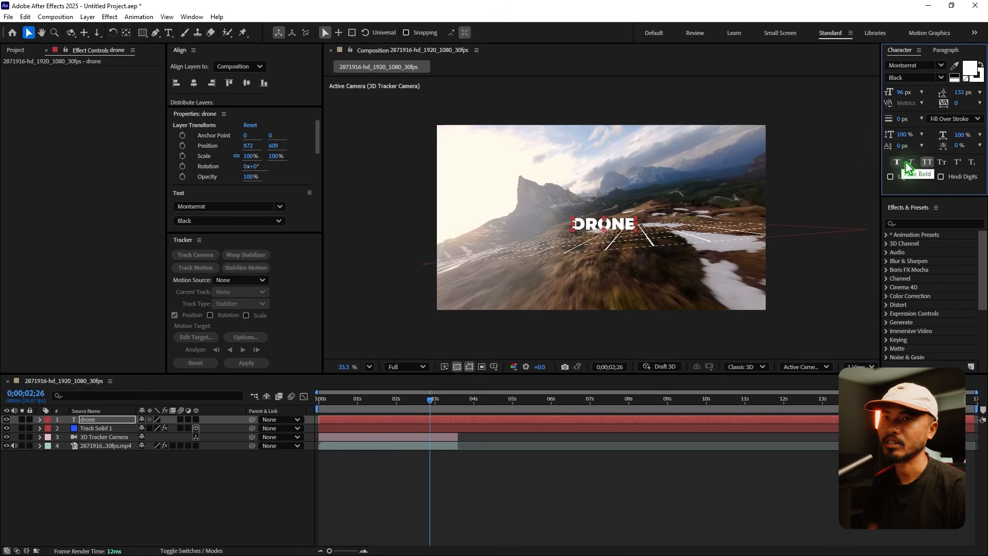
Make the drone text a 3D layer and trim both it and Track Solid 1 to end at 0;00;03;17.
left_click(196, 429)
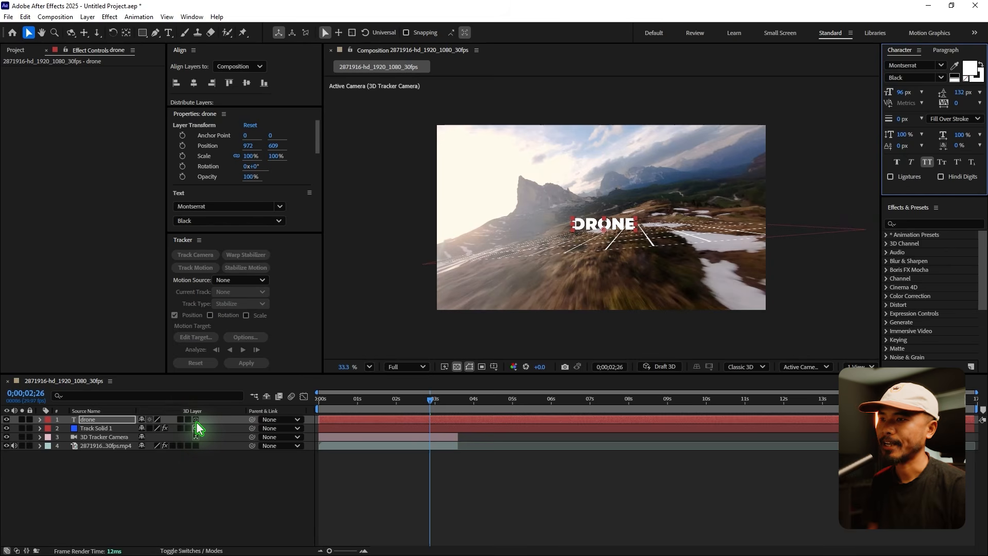
left_click(195, 420)
left_click(109, 428)
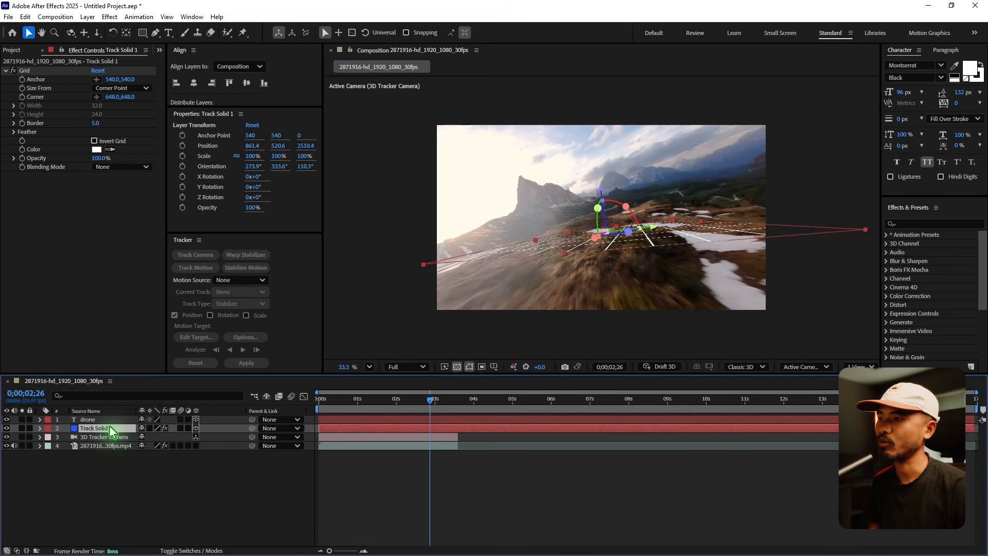
left_click(98, 419, "shift")
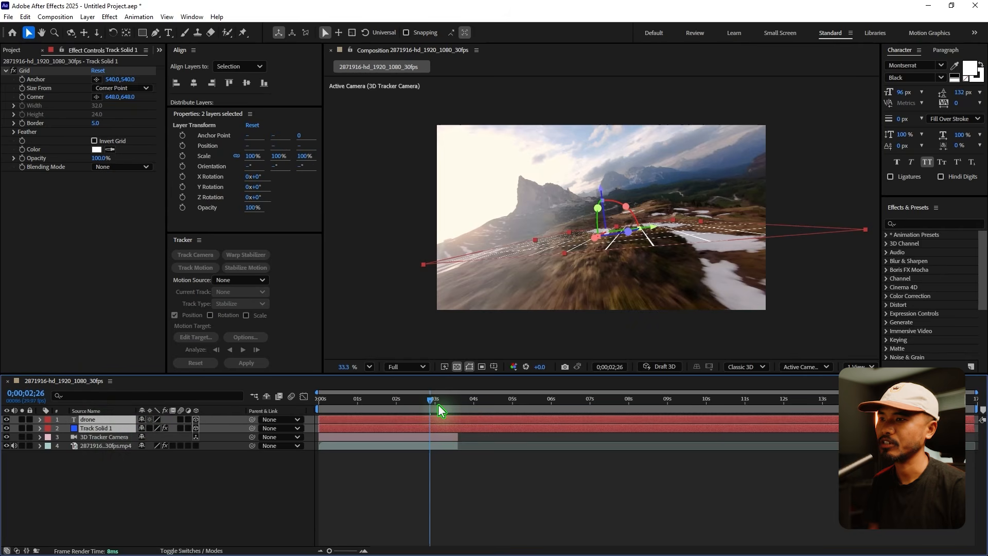
left_click_drag(445, 403, 462, 406)
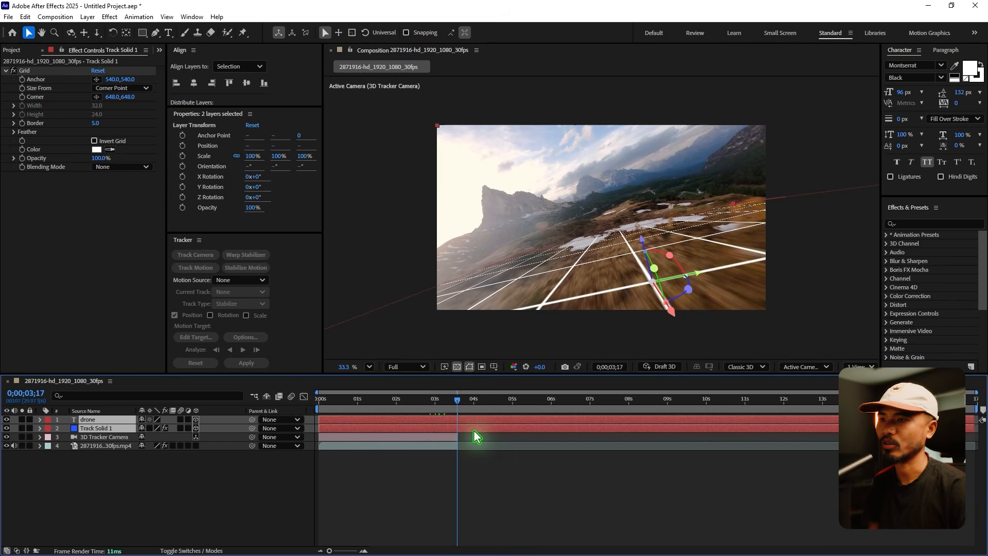
key("alt+]")
left_click(490, 492)
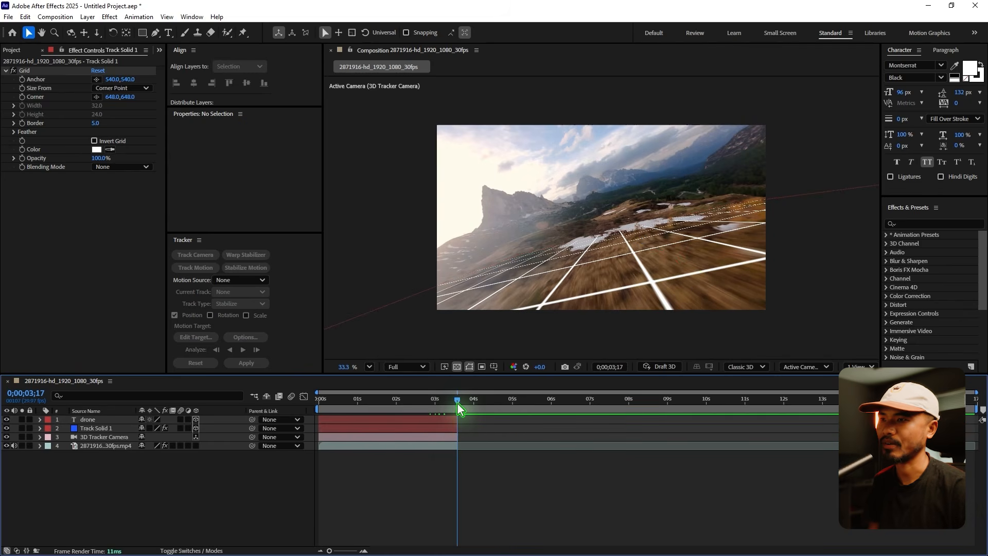
Copy the Position of Track Solid 1 (861.4, 520.6, 2510.4) onto the drone text layer.
left_click_drag(455, 400, 387, 427)
left_click(102, 420)
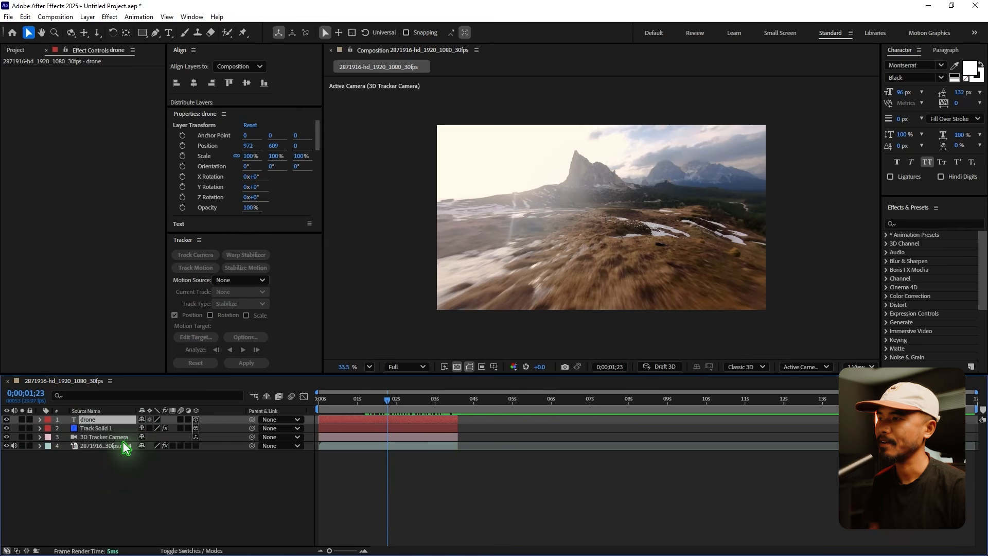
left_click(87, 430)
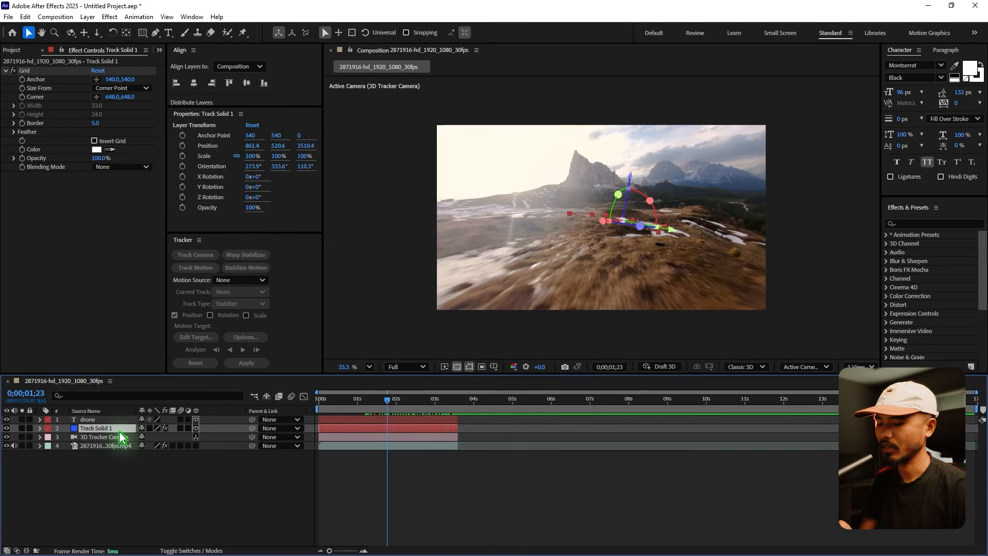
key("p")
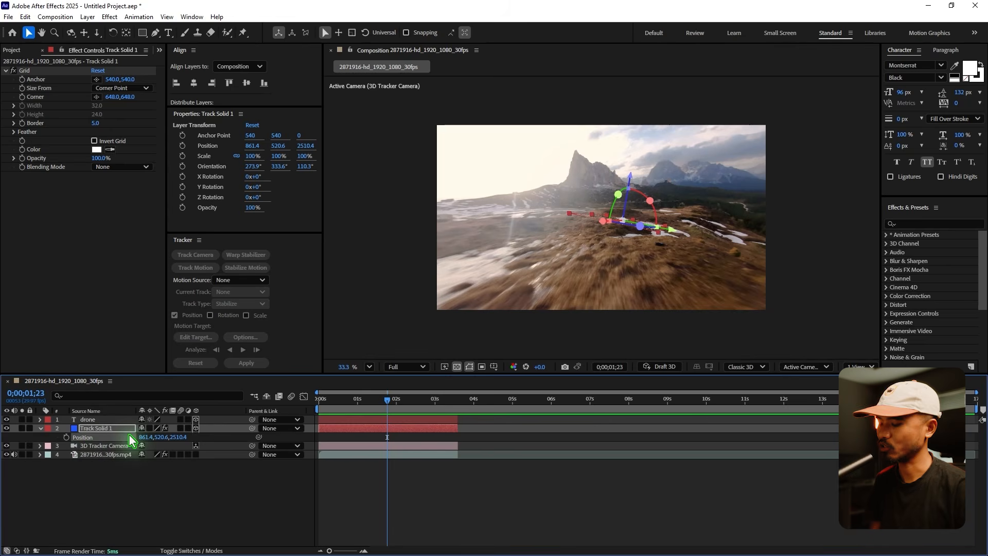
left_click(40, 428)
left_click(102, 419)
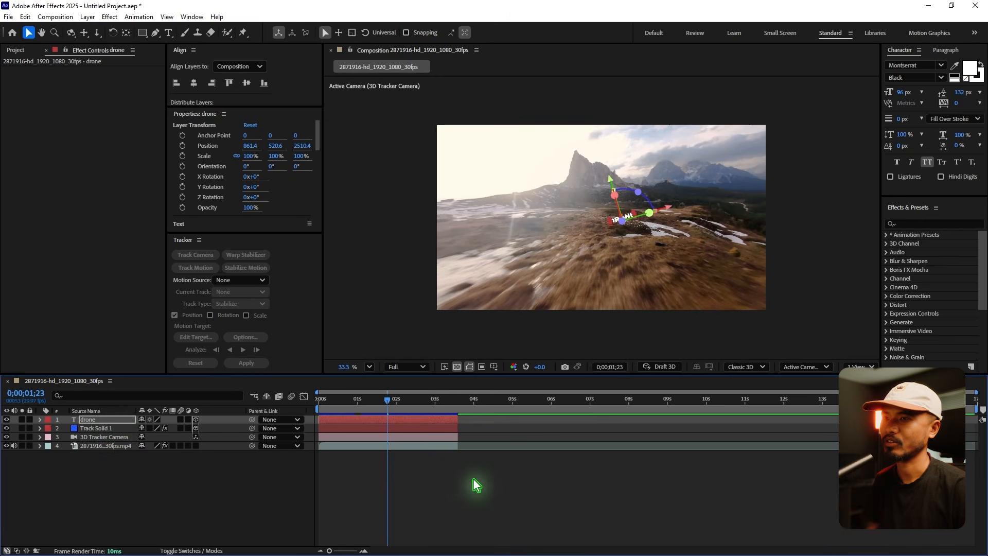
At 0;00;03;00, rotate the drone text's Z orientation to 34° to level it with the ground.
left_click(496, 464)
left_click_drag(396, 415, 435, 425)
left_click(595, 237)
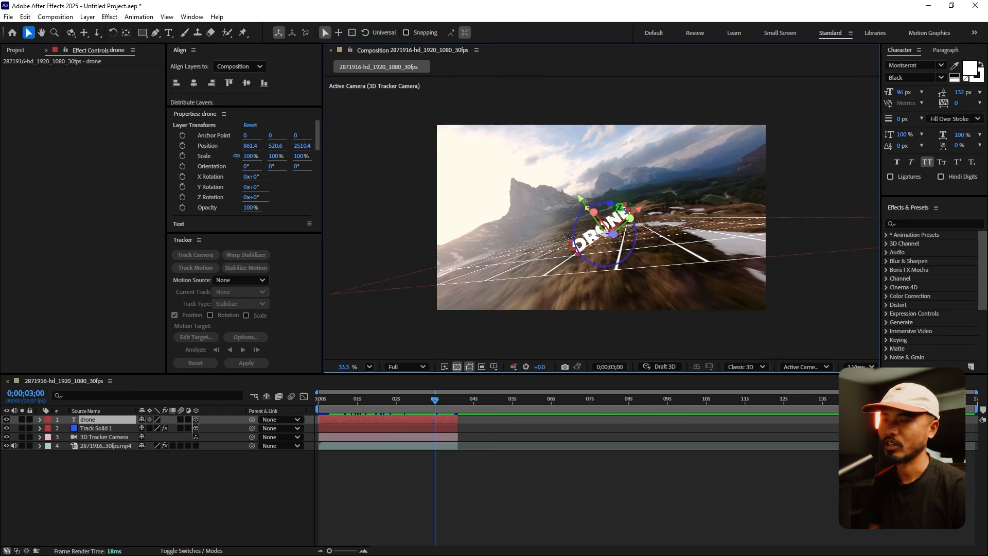
left_click_drag(615, 213, 628, 212)
Set the drone text's font size to 250 px.
left_click(902, 92)
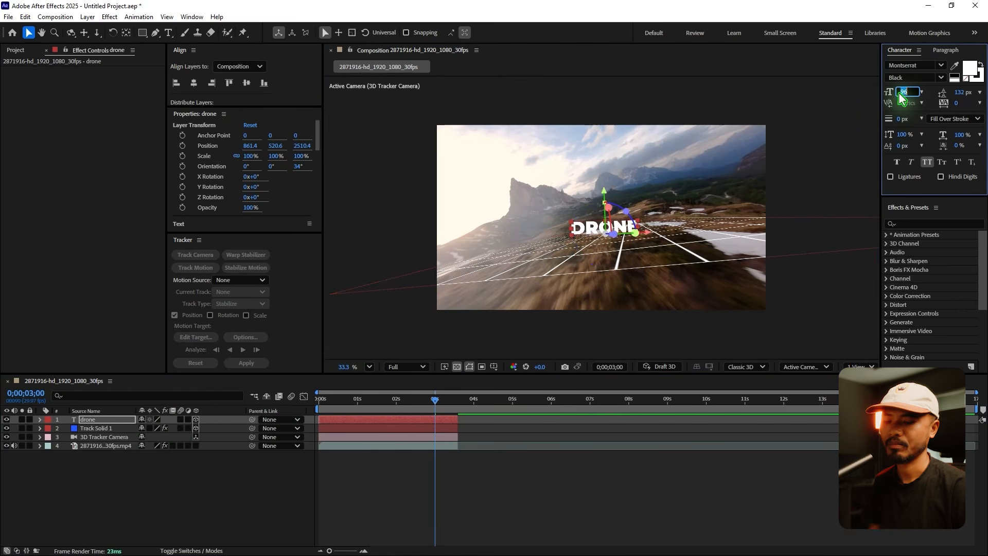
type("250")
key("Return")
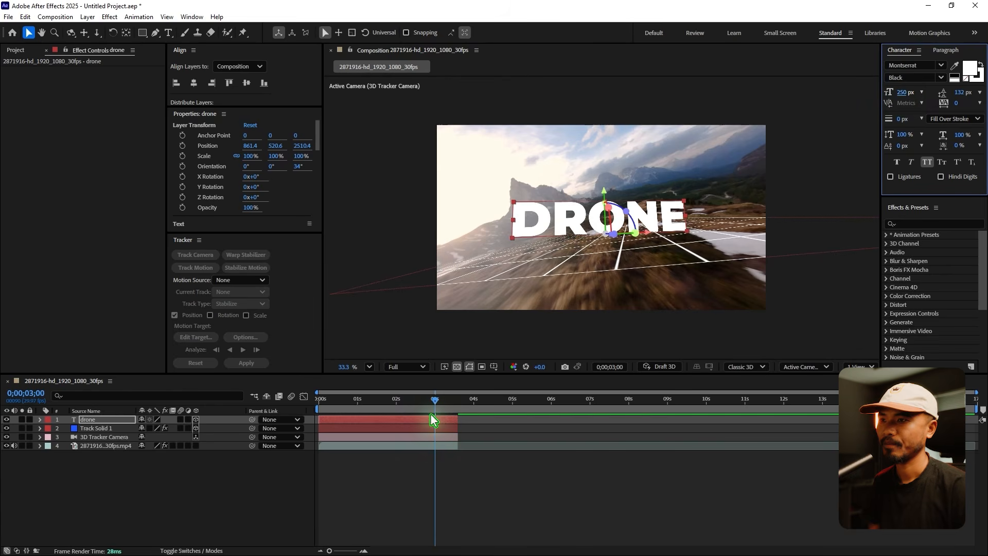
Bring the drone text closer to the camera by setting its Z position to 1975.4.
left_click(439, 399)
mouse_move(439, 399)
left_mouse_down()
mouse_move(459, 400)
mouse_move(434, 407)
mouse_move(443, 412)
left_mouse_up()
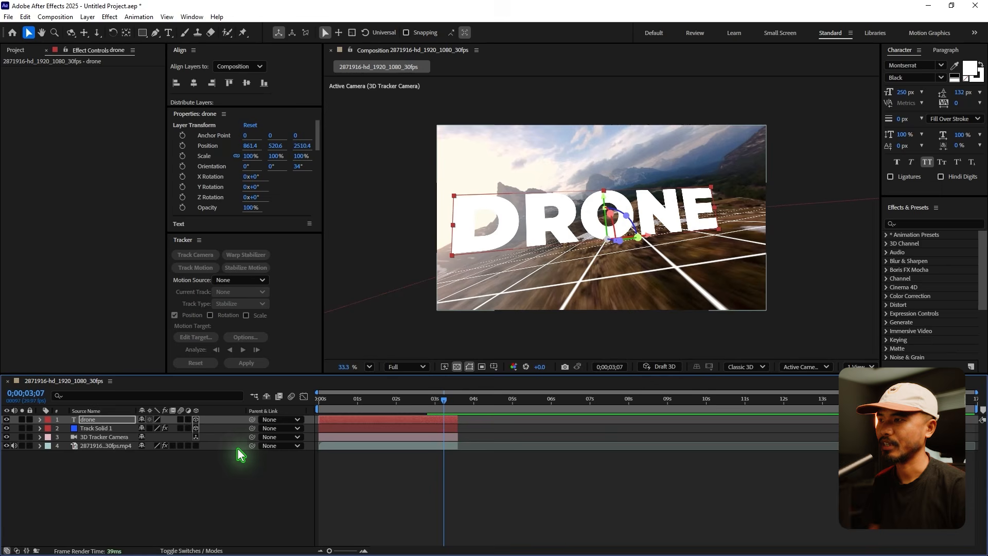
key("p")
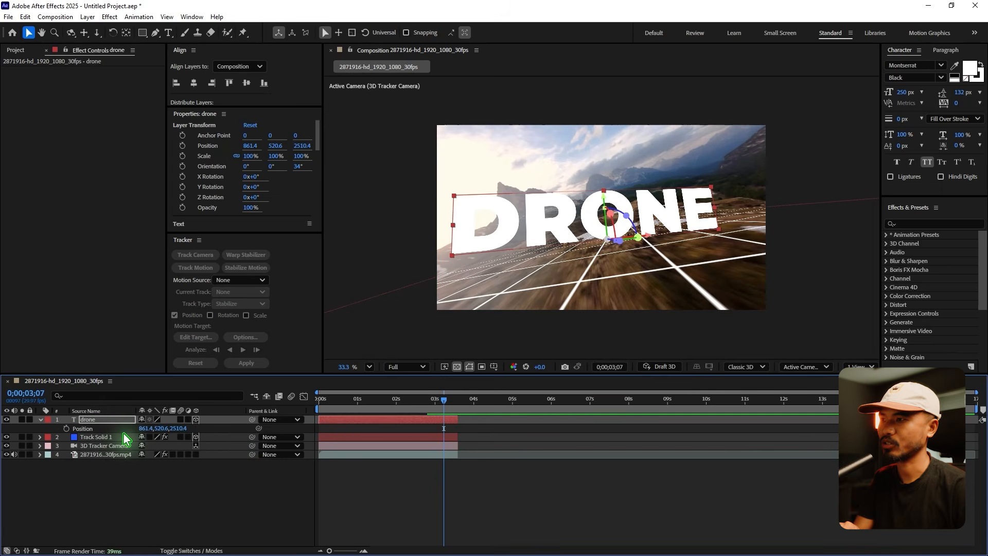
left_click(195, 437)
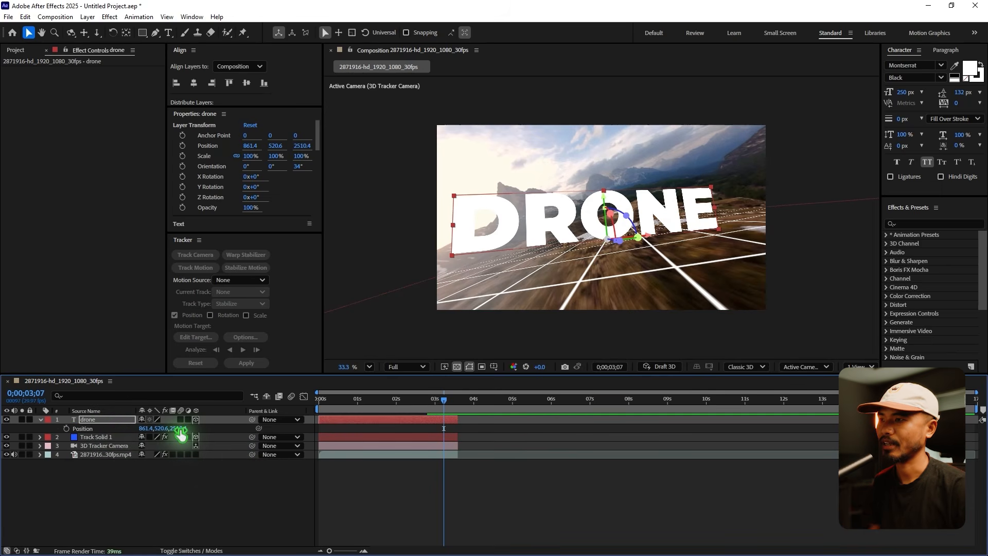
left_click_drag(181, 435, 95, 432)
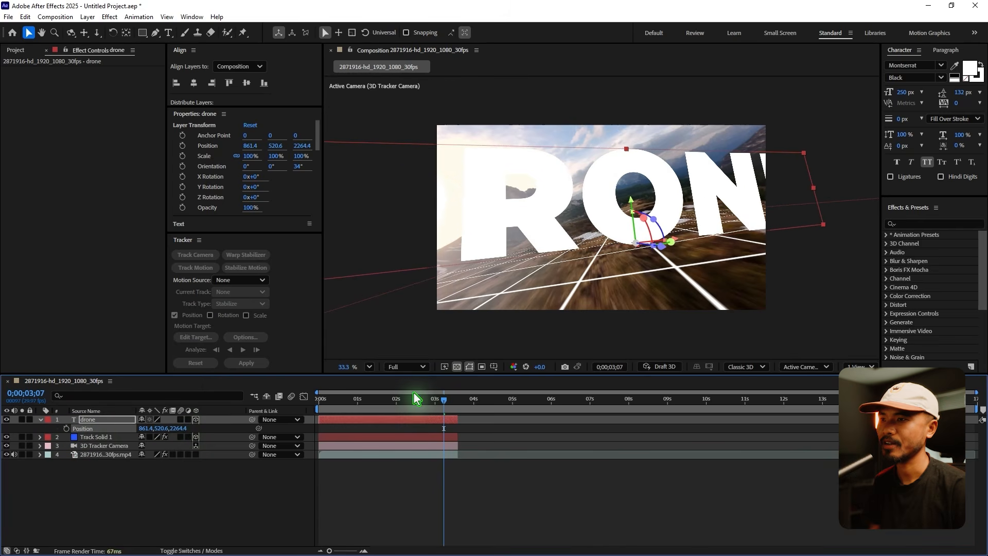
left_click_drag(414, 393, 432, 416)
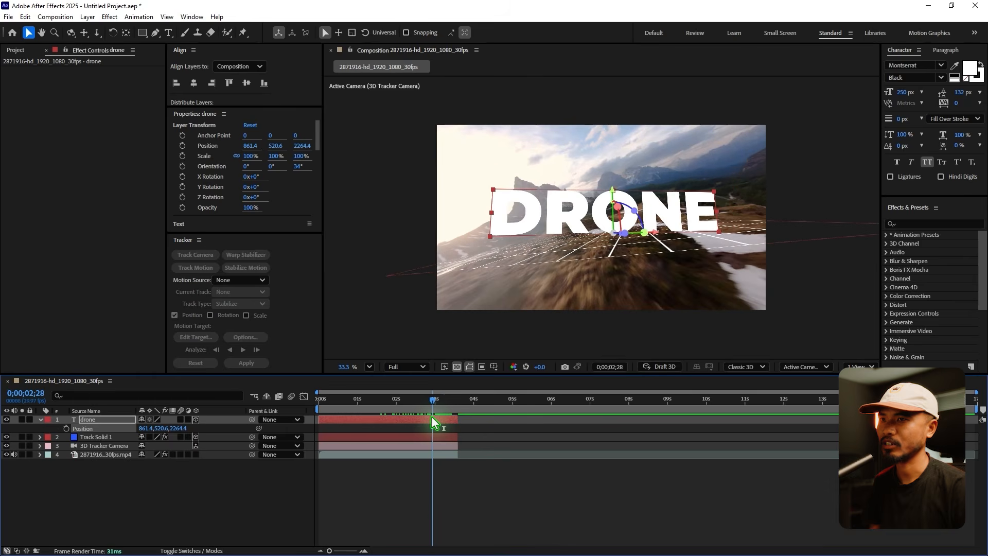
left_click_drag(178, 429, 29, 443)
Reposition the drone text to X 741.9 and Y 515.2 so the camera flies through the letter O.
left_click_drag(369, 399, 437, 419)
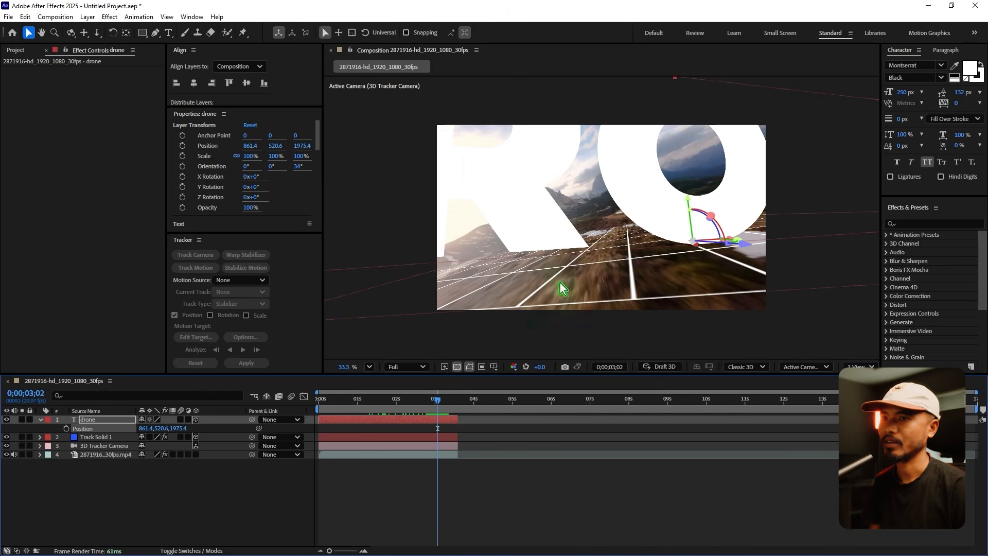
left_click_drag(689, 209, 692, 255)
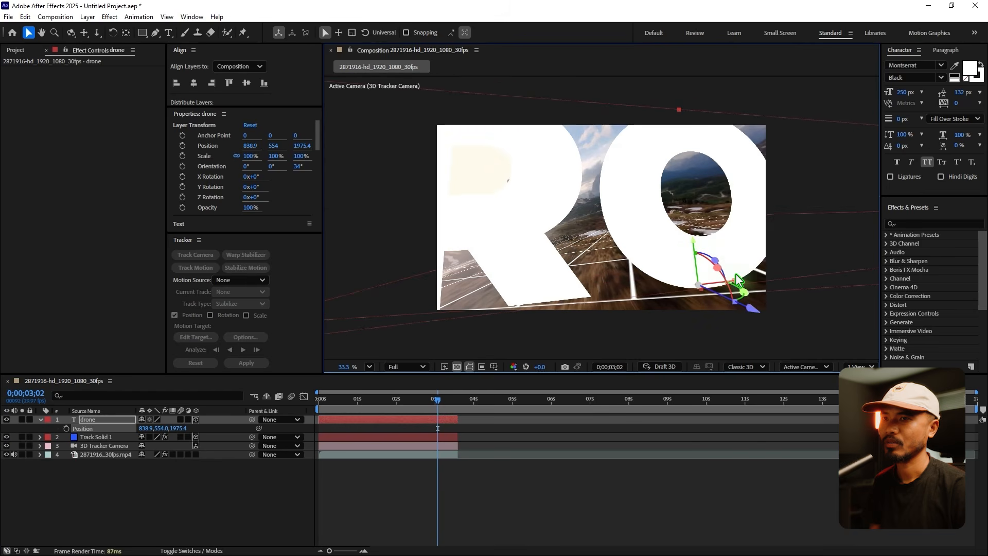
left_click_drag(723, 288, 636, 296)
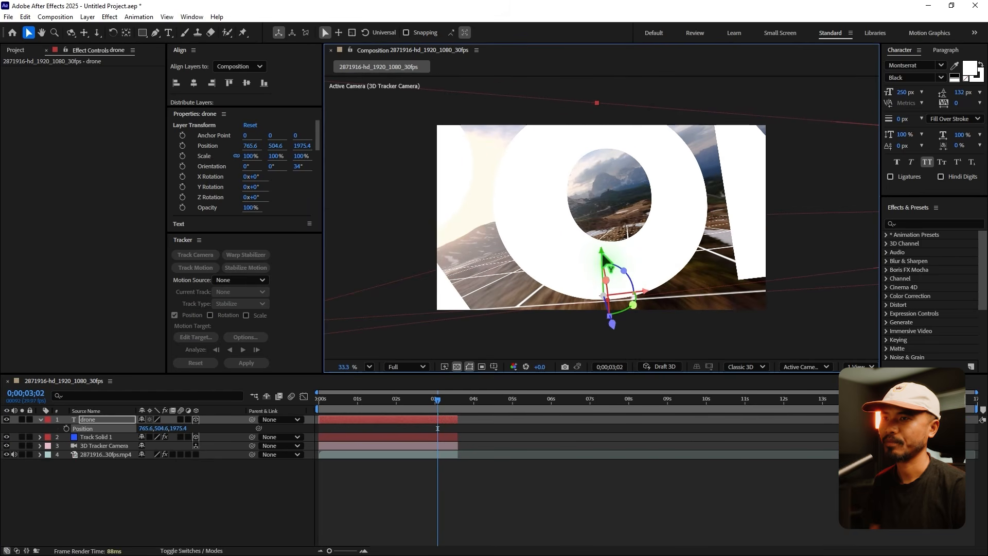
left_click_drag(604, 257, 607, 273)
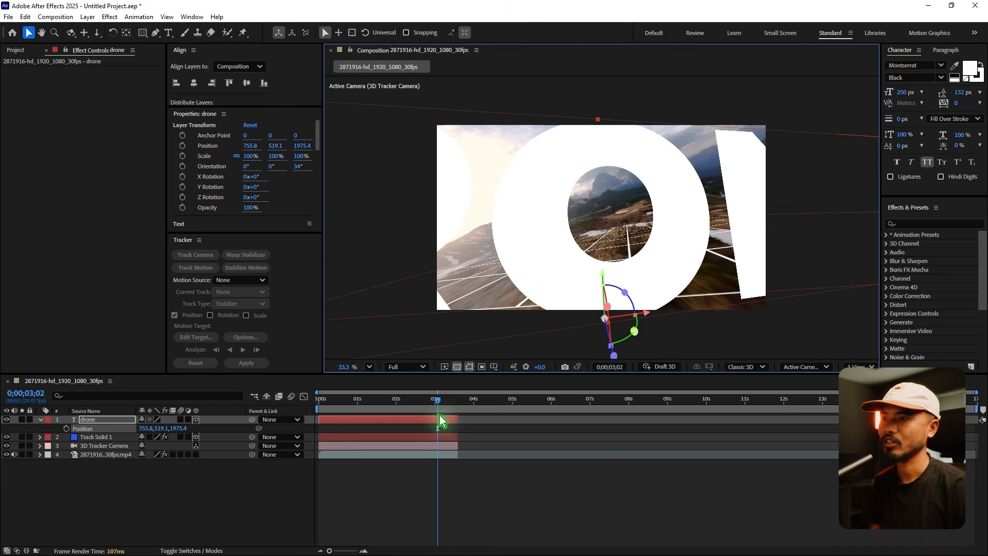
left_click_drag(438, 400, 437, 402)
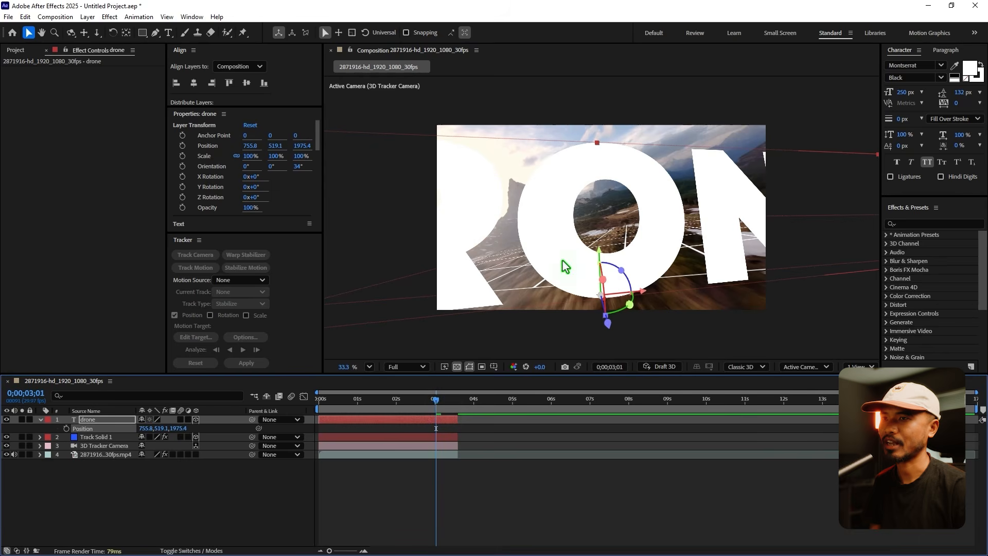
left_click_drag(644, 292, 636, 295)
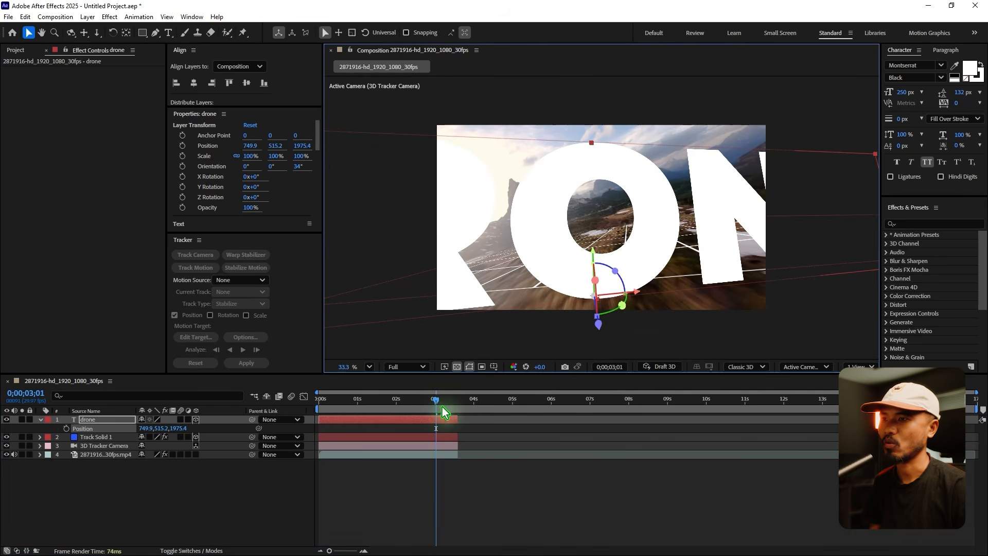
left_click_drag(444, 412, 444, 408)
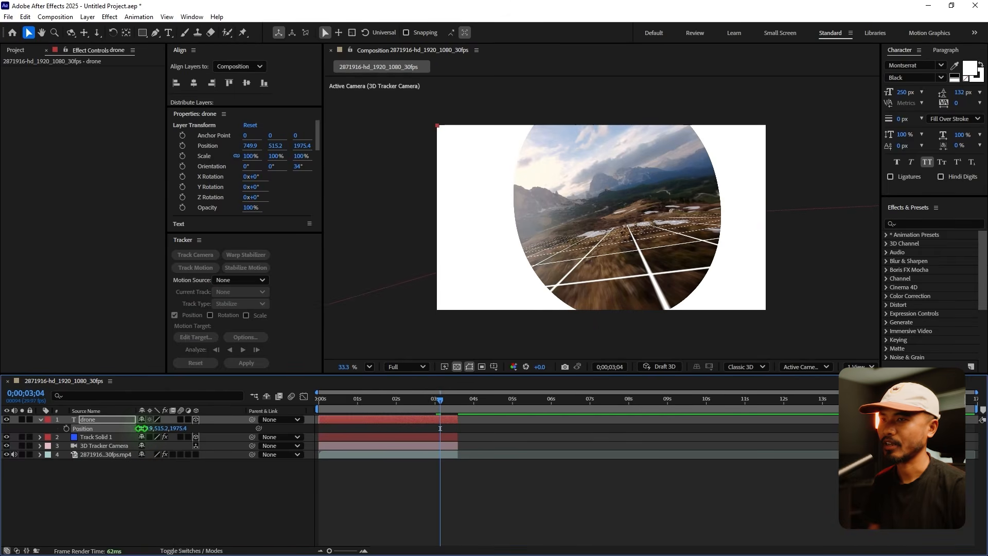
left_click_drag(145, 428, 145, 429)
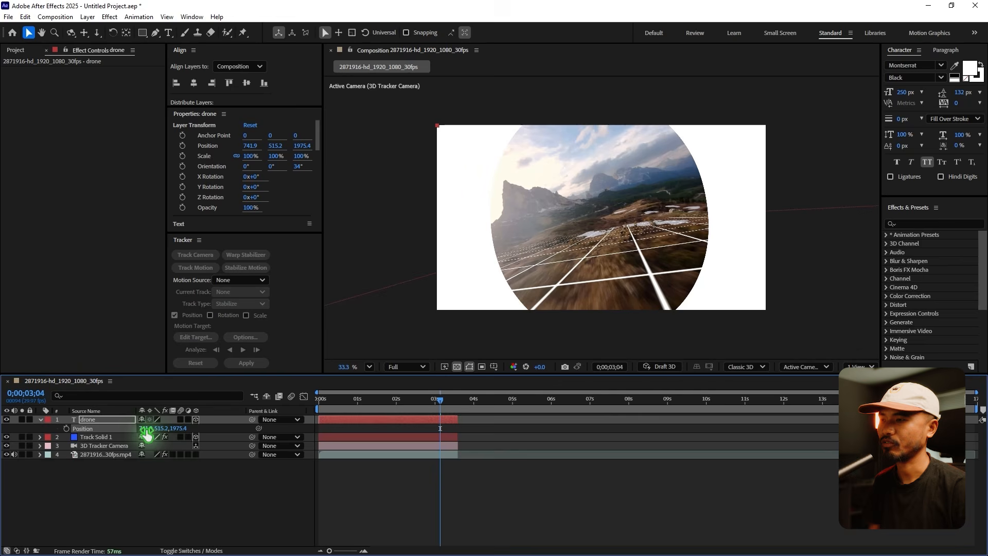
Rotate the drone text to an orientation of 354.9°, 11.1°, 26.2°, checking it at 0;00;02;14 and 0;00;02;26.
left_click_drag(440, 407, 414, 428)
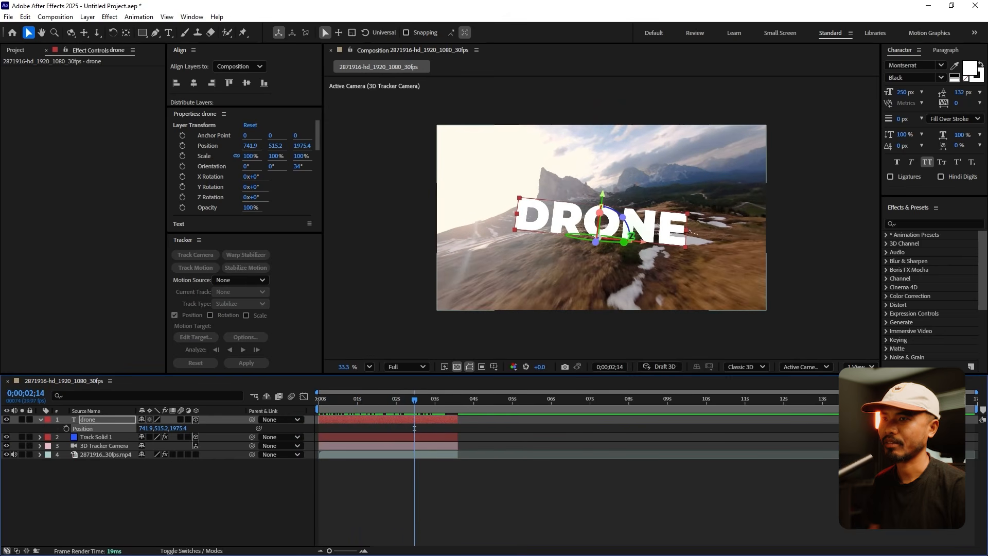
left_click_drag(627, 222, 633, 224)
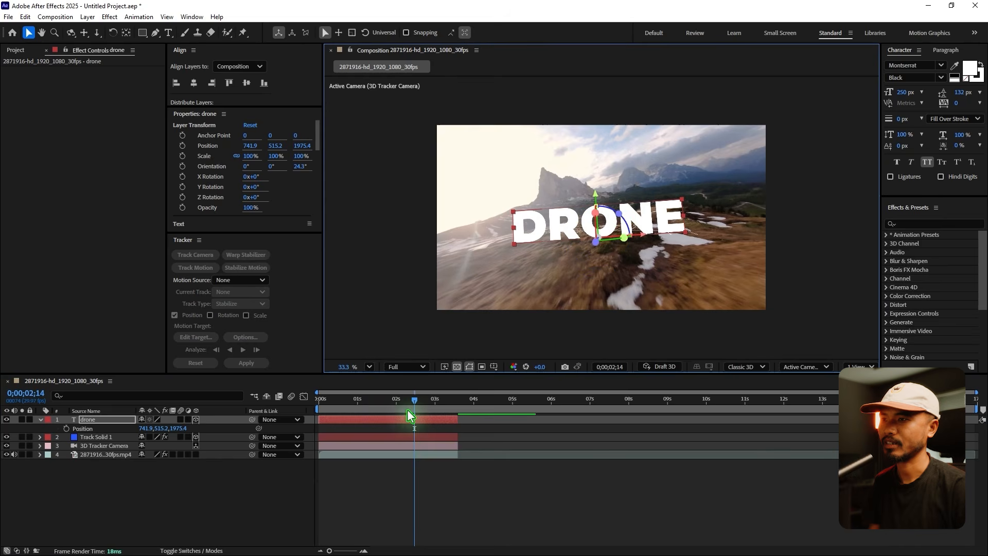
mouse_move(414, 399)
left_mouse_down()
mouse_move(439, 400)
mouse_move(430, 400)
left_mouse_up()
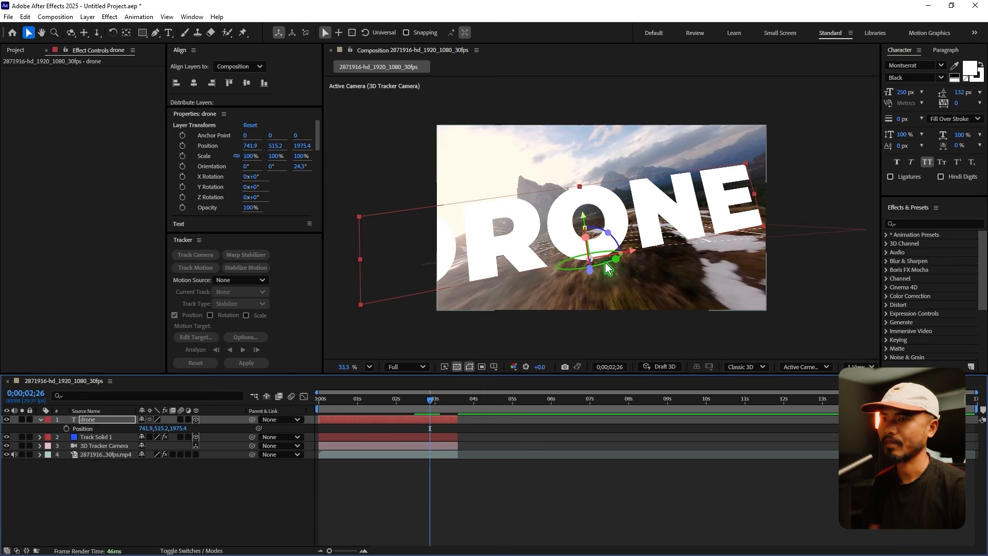
left_click_drag(609, 267, 612, 236)
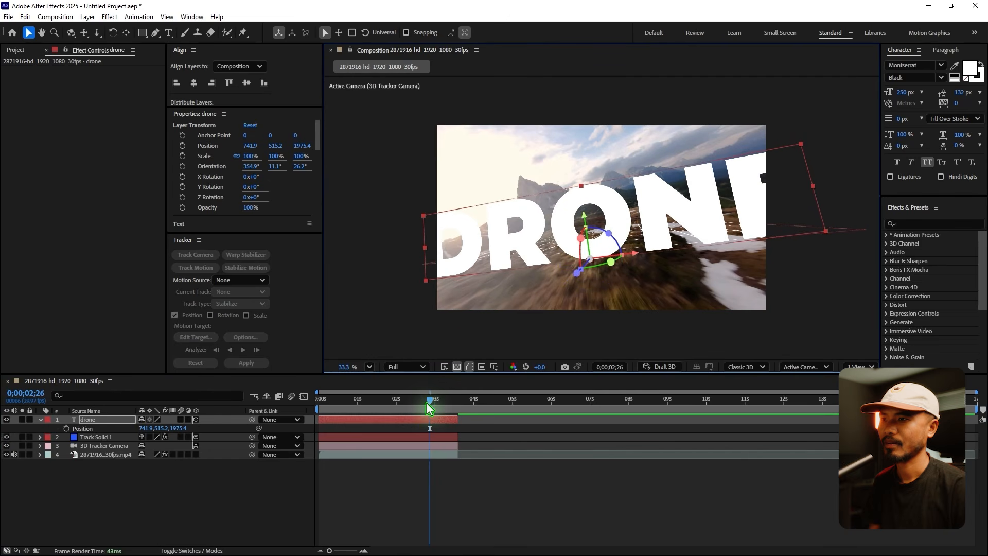
Play the composition from the start and examine how the text sits in the shot around 0;00;02;26.
left_click_drag(430, 402, 380, 412)
key("space")
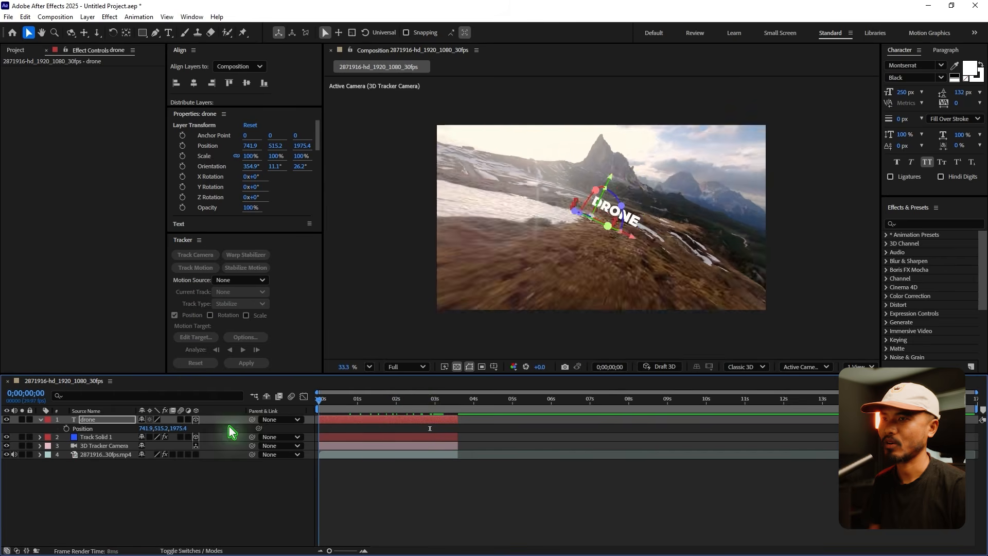
left_click(488, 502)
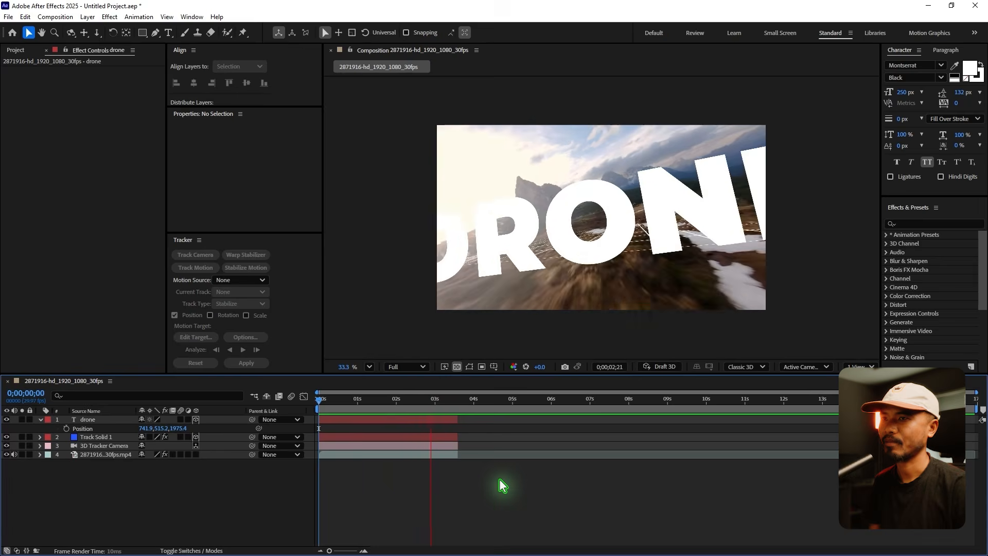
left_click_drag(404, 402, 451, 405)
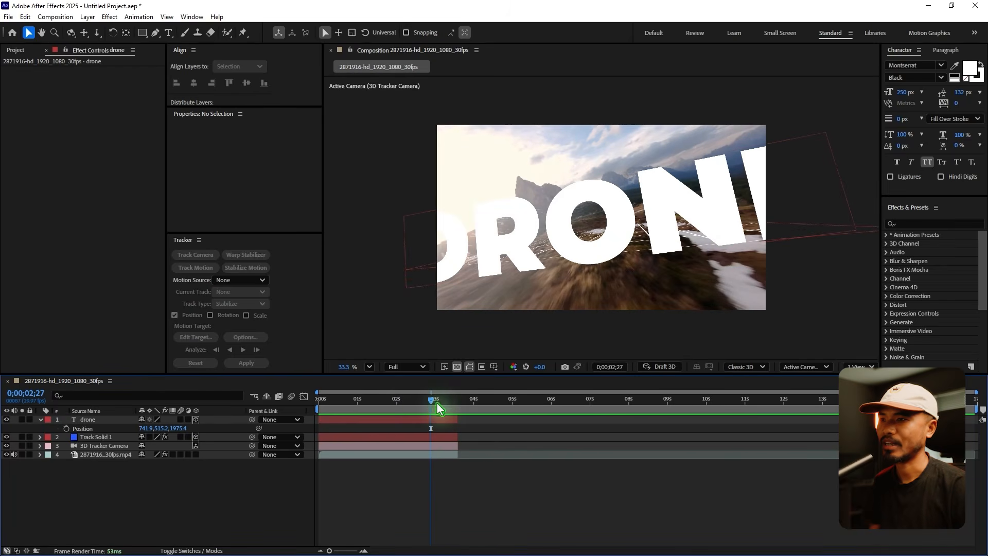
mouse_move(430, 404)
left_mouse_down()
mouse_move(411, 412)
mouse_move(428, 412)
left_mouse_up()
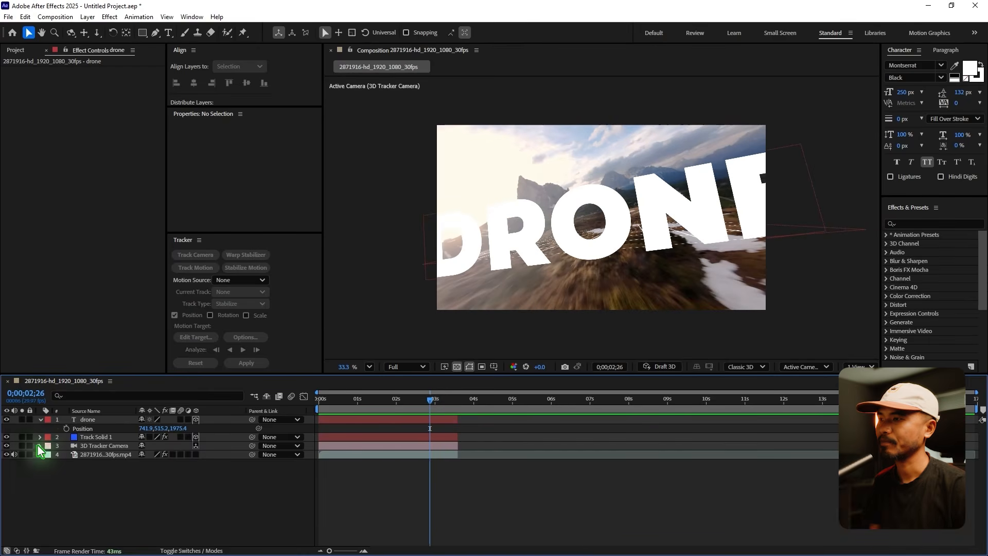
Collapse the drone layer's properties and hide the Track Solid 1 grid layer.
left_click(41, 420)
left_click(101, 429)
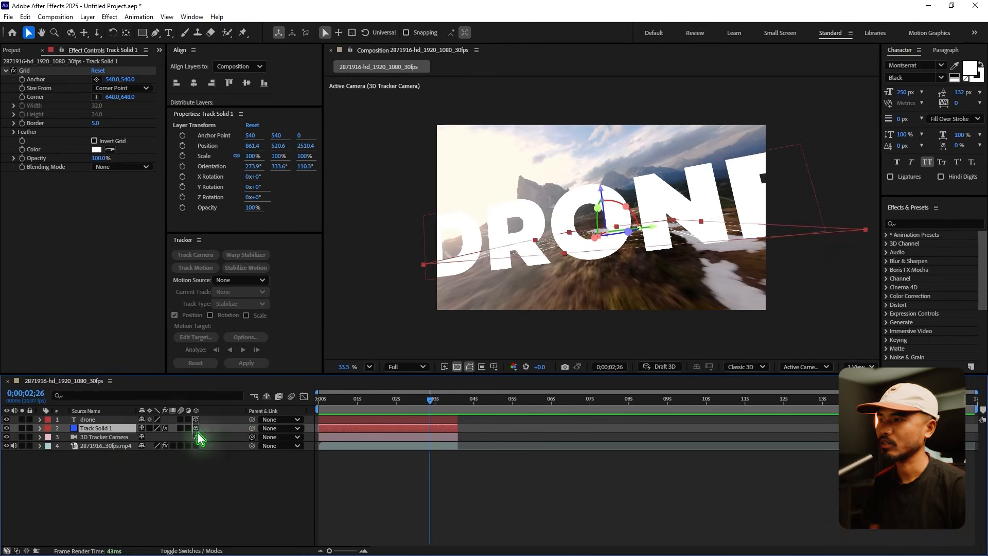
left_click(7, 429)
left_click(492, 474)
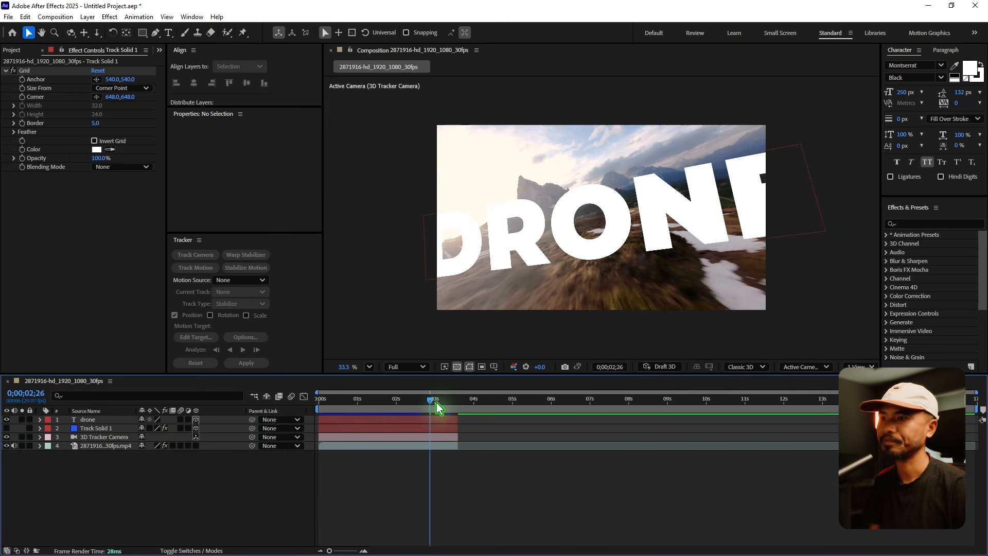
At 0;00;03;02, create shapes from the drone text layer.
left_click(432, 400)
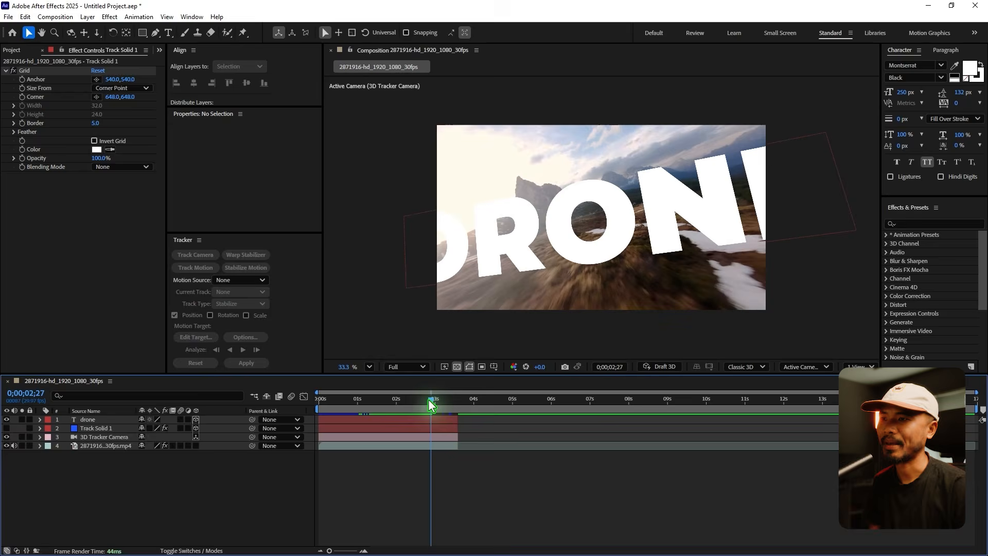
mouse_move(432, 406)
left_mouse_down()
mouse_move(419, 406)
mouse_move(438, 406)
left_mouse_up()
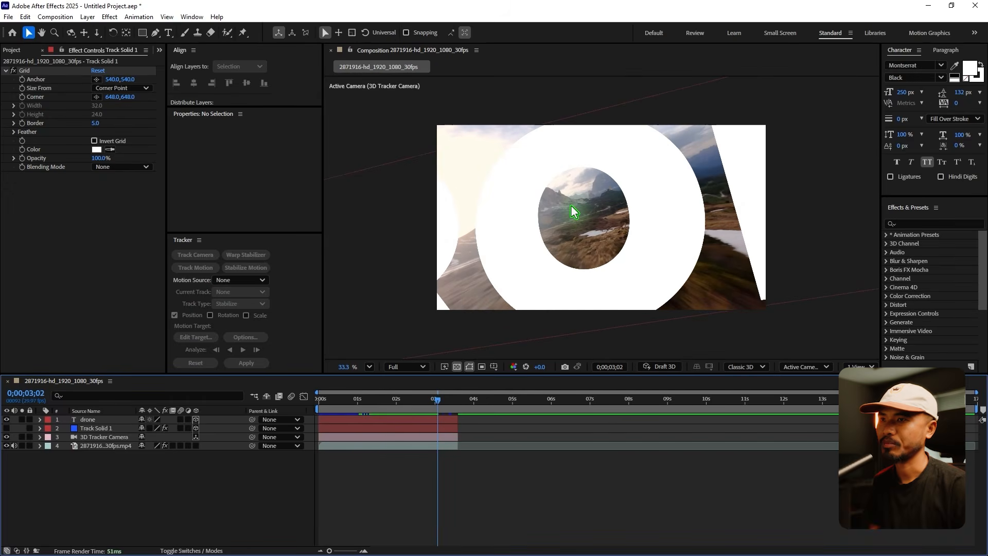
left_click(90, 419)
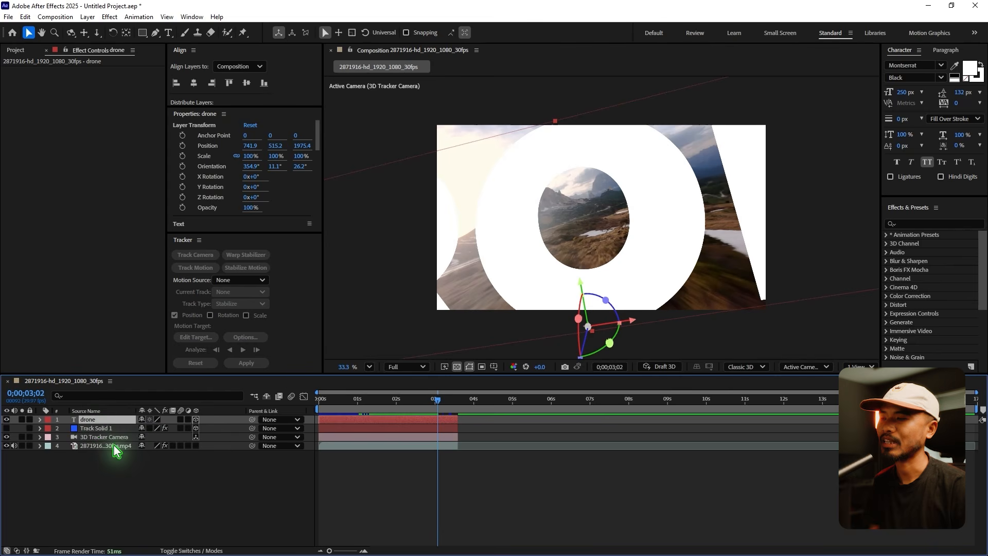
right_click(106, 422)
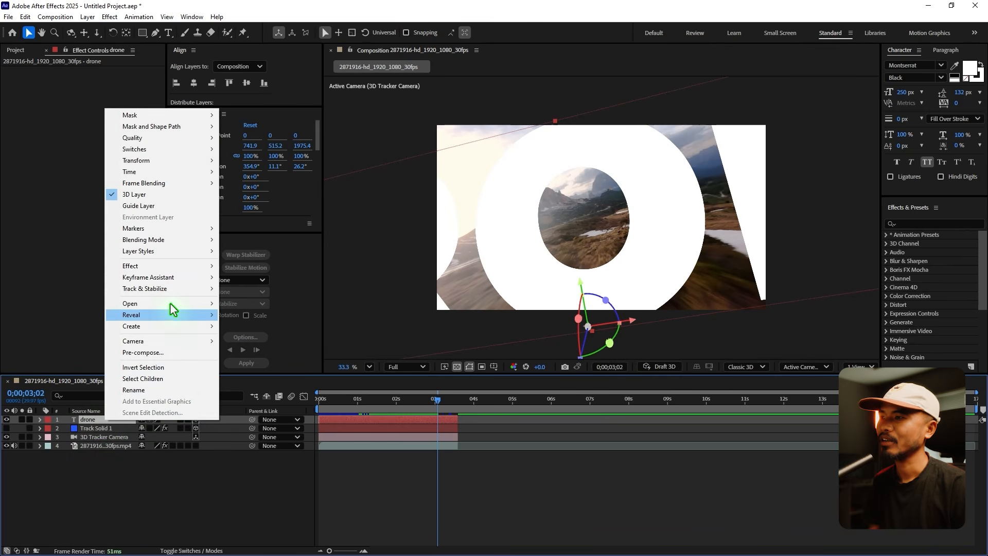
mouse_move(180, 326)
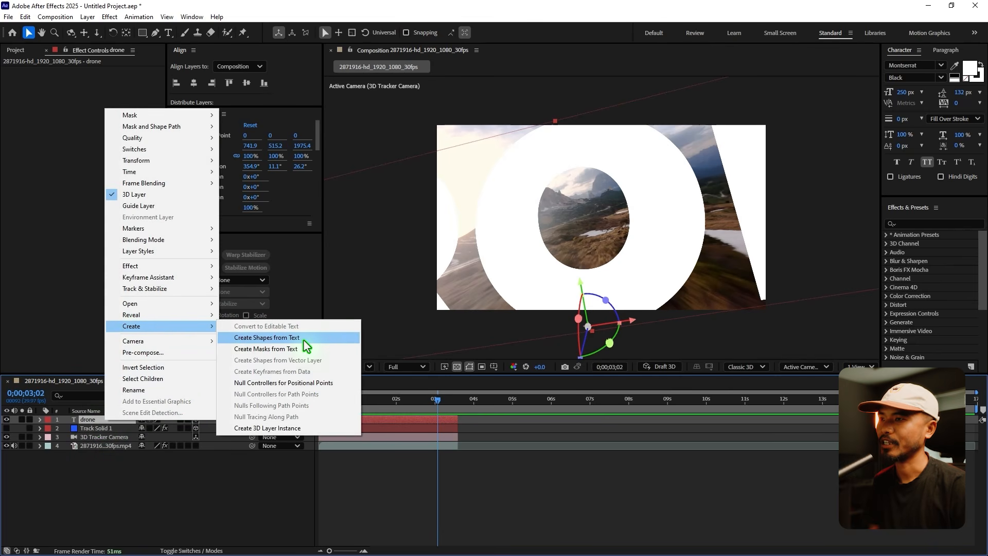
left_click(304, 339)
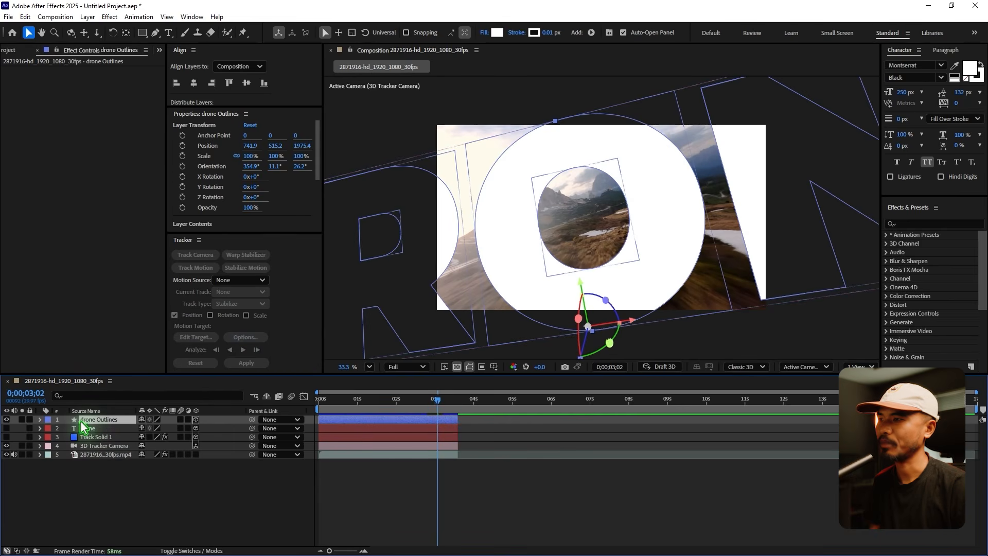
Solo the drone outlines layer with the transparency grid turned off, and rename it Mask.
left_click(21, 420)
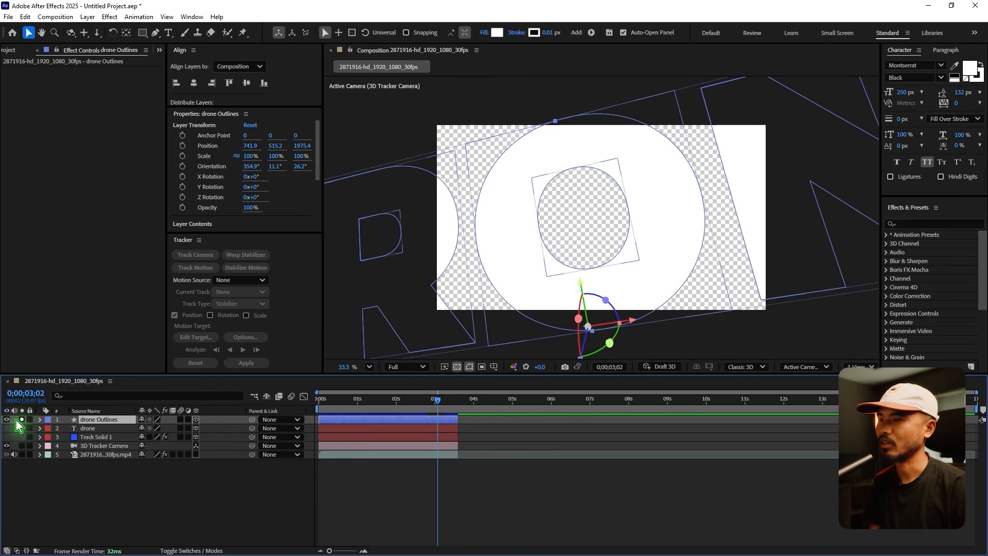
left_click(456, 367)
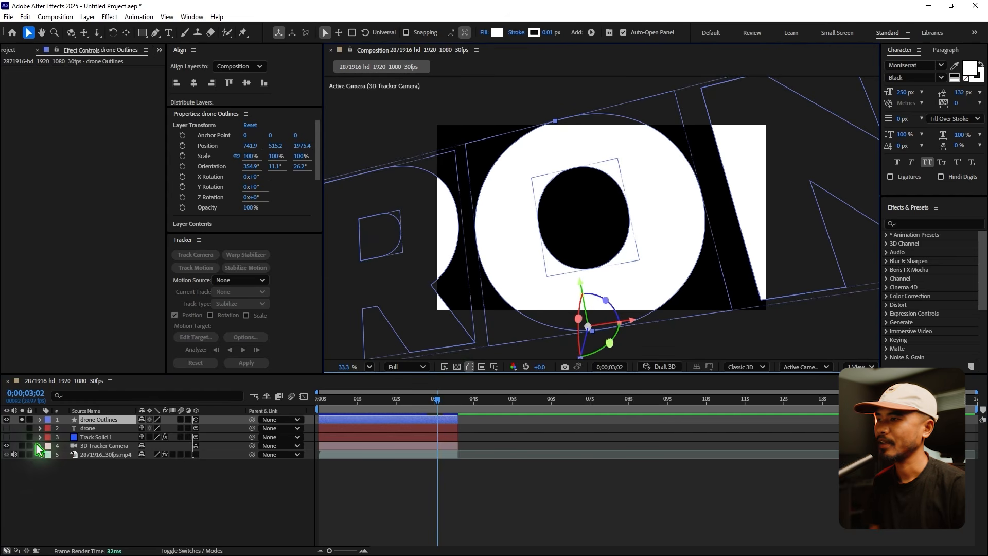
left_click(105, 426)
type("Mask")
key("Return")
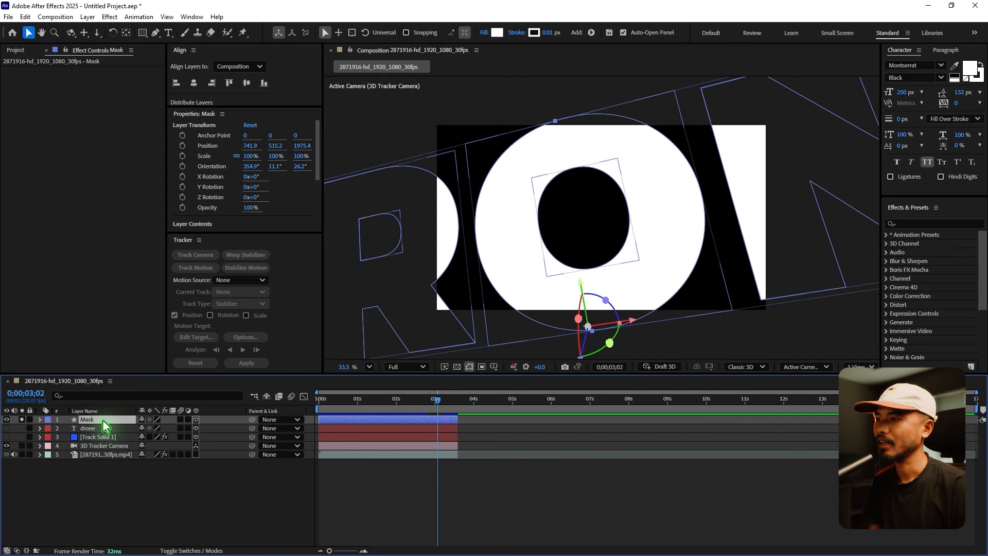
In the Mask layer's contents, hide the letter groups d, r, n and e, keeping only the o visible.
left_click(40, 421)
left_click(71, 430)
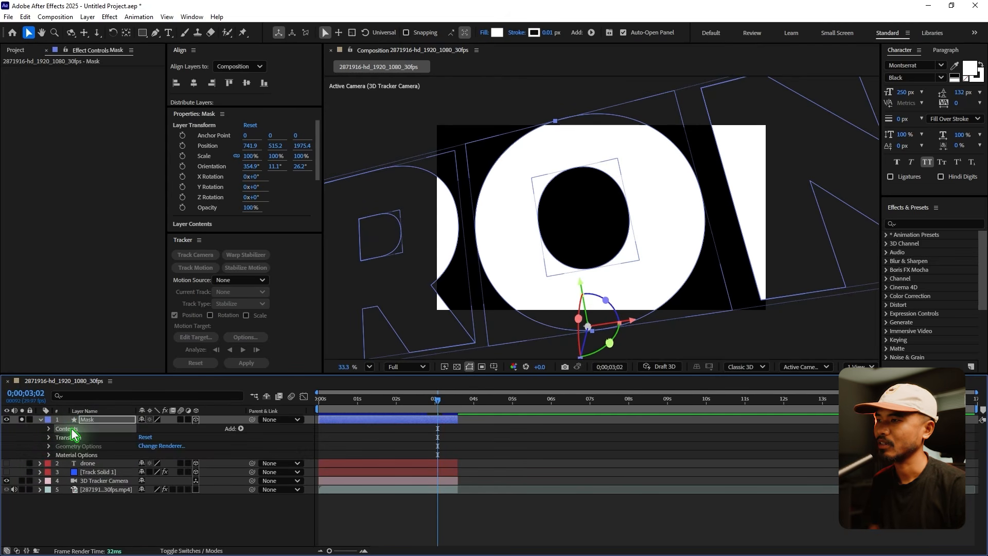
left_click(49, 429)
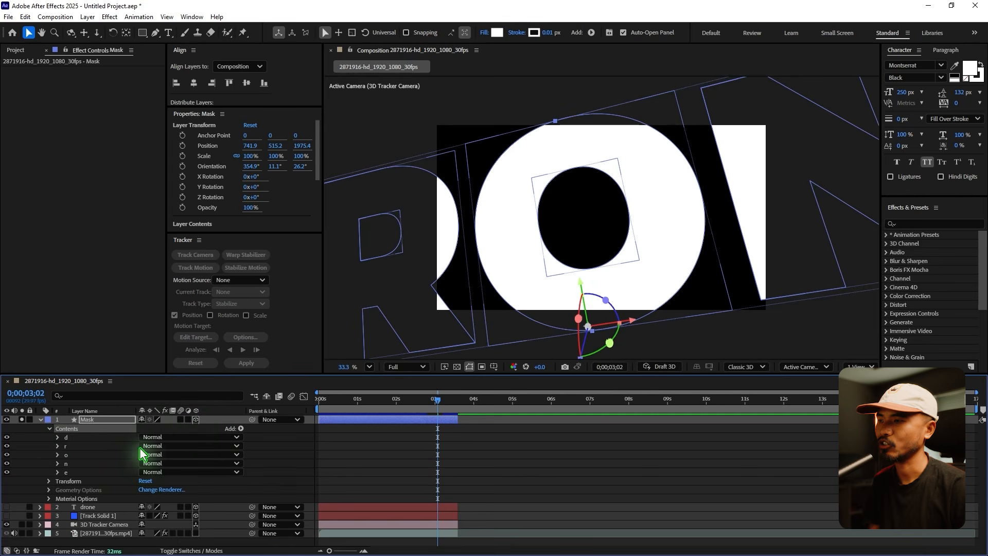
left_click(6, 446)
left_click(7, 463)
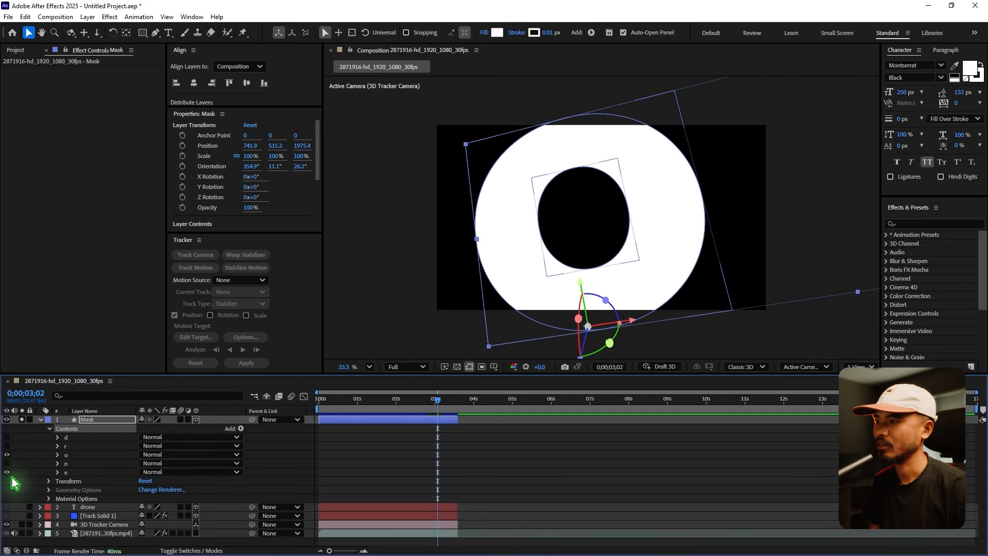
left_click(6, 472)
Inside the Mask layer's o group, hide the outer outline path so only the inner oval is filled.
left_click(66, 455)
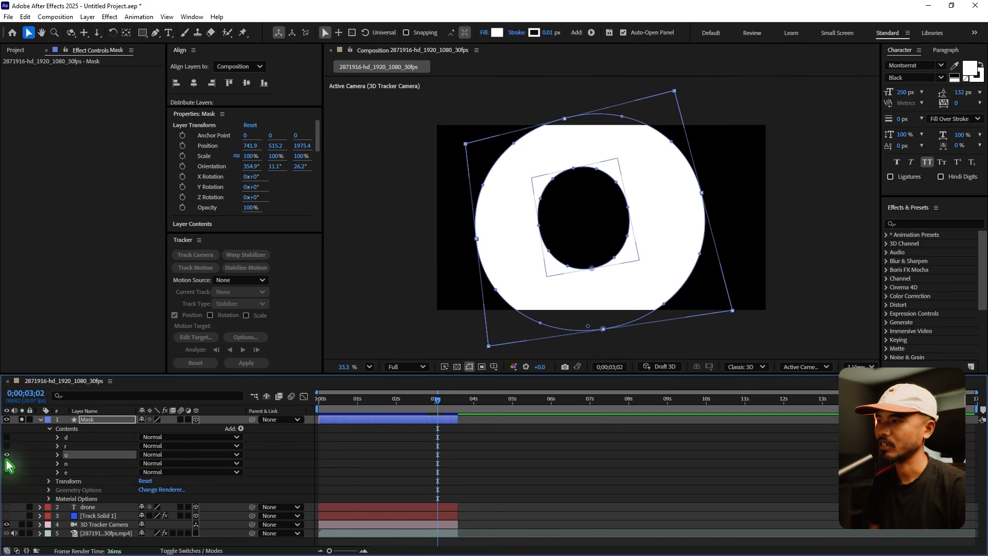
left_click(57, 455)
left_click(75, 464)
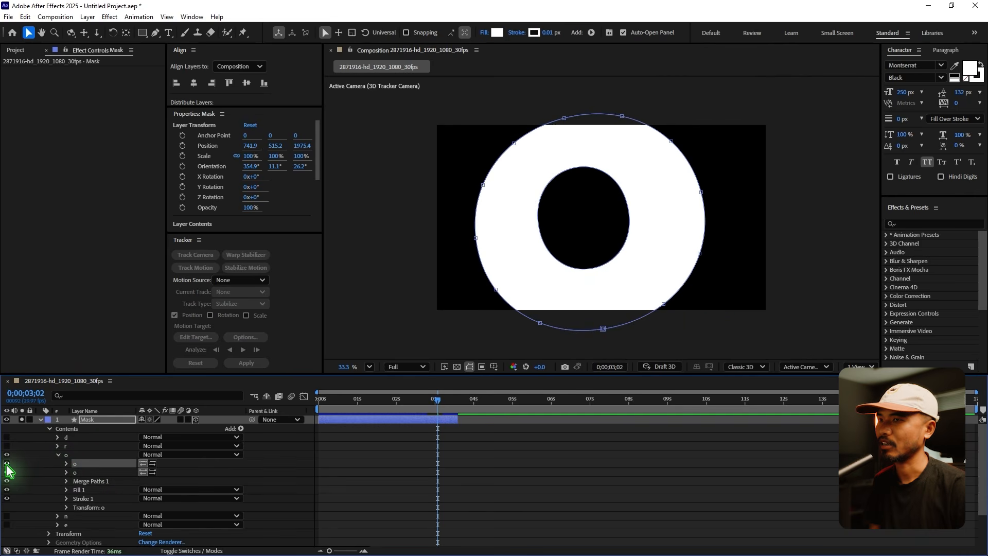
left_click(7, 464)
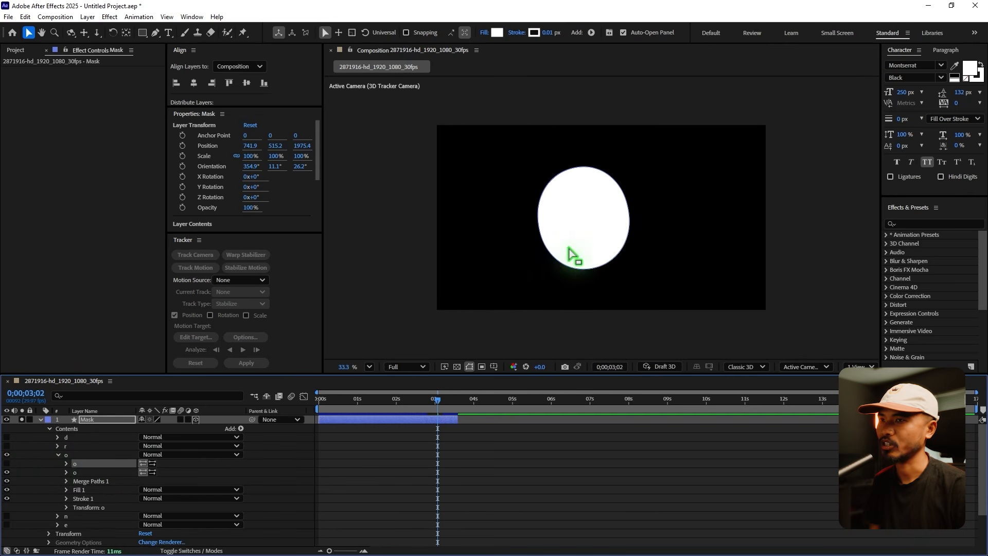
left_click(7, 464)
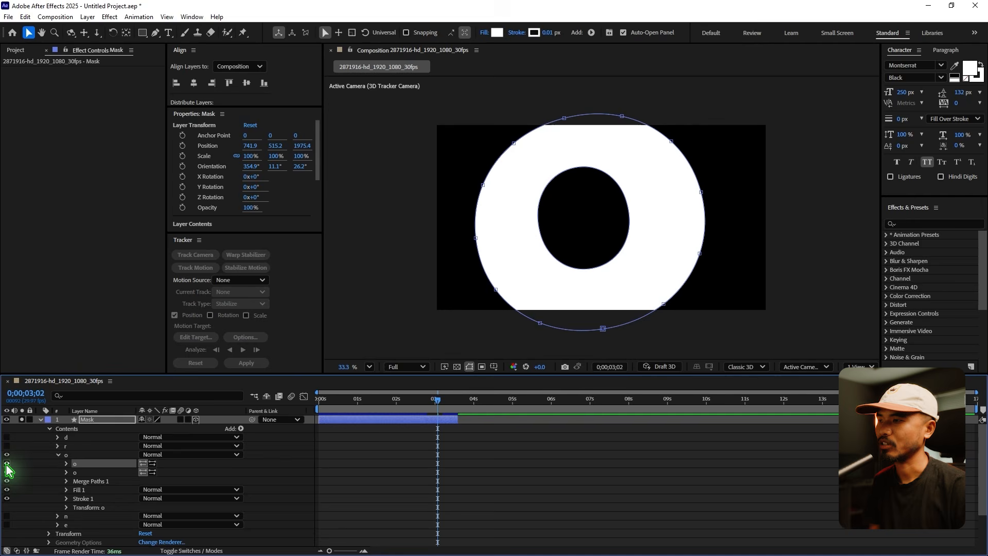
left_click(7, 464)
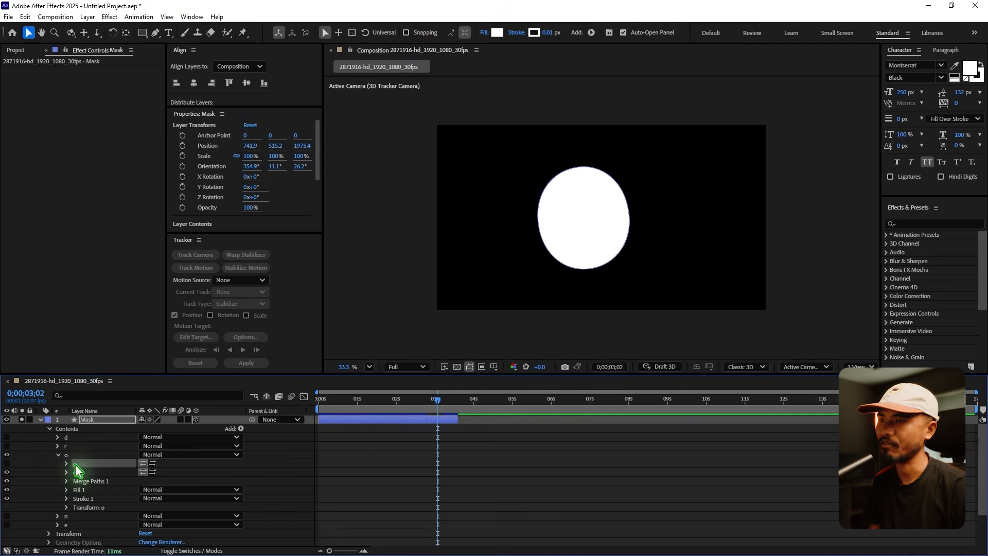
Collapse the Mask layer's properties, turn off its solo, and move the playhead to 0;00;02;22.
left_click(58, 455)
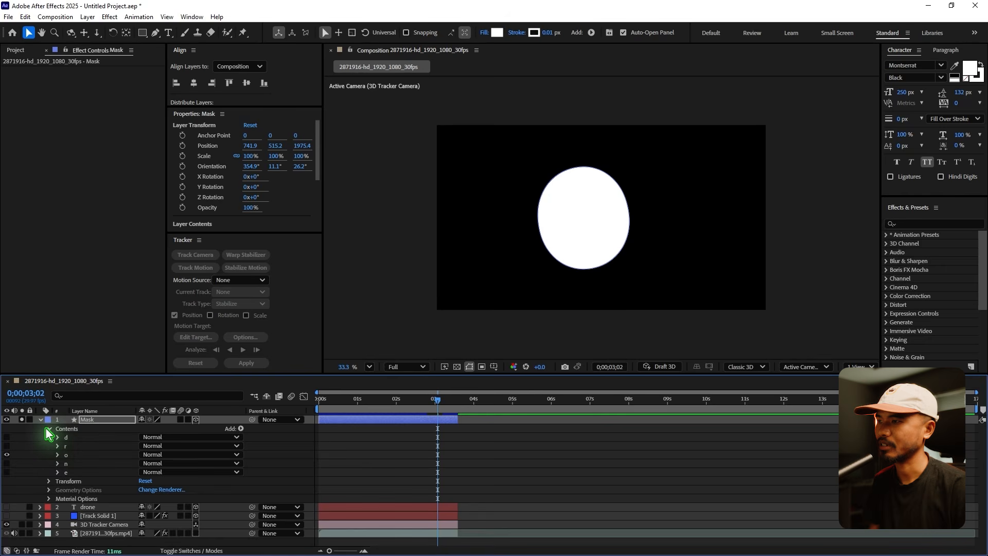
left_click(49, 429)
left_click(41, 420)
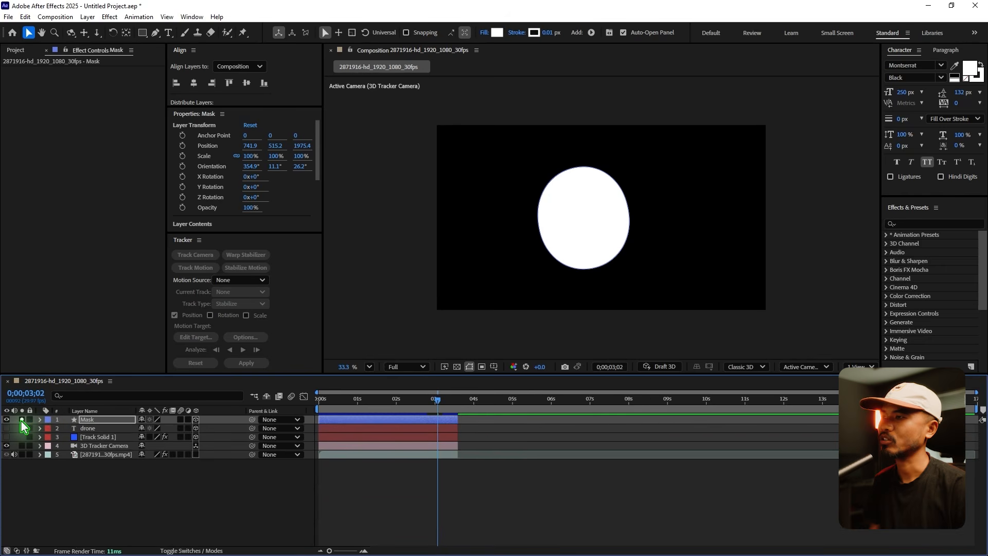
left_click(22, 419)
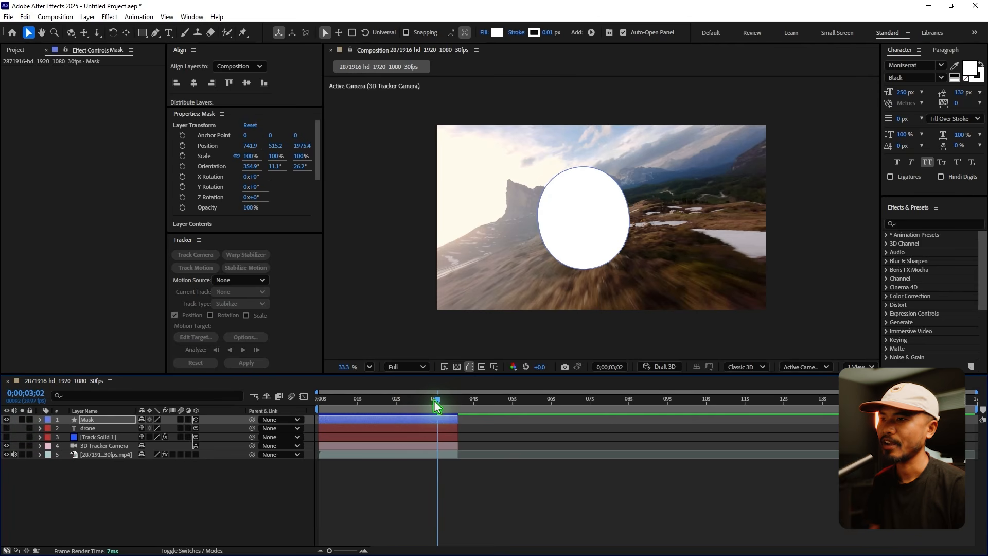
mouse_move(436, 407)
left_mouse_down()
mouse_move(371, 410)
mouse_move(425, 418)
left_mouse_up()
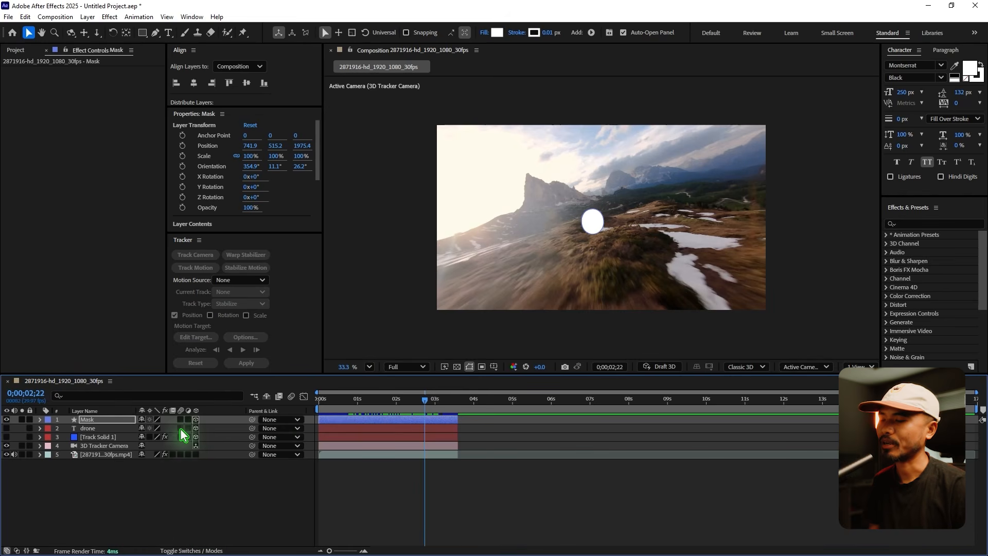
Use the Mask layer as the drone footage layer's track matte and invert the matte.
left_click(184, 551)
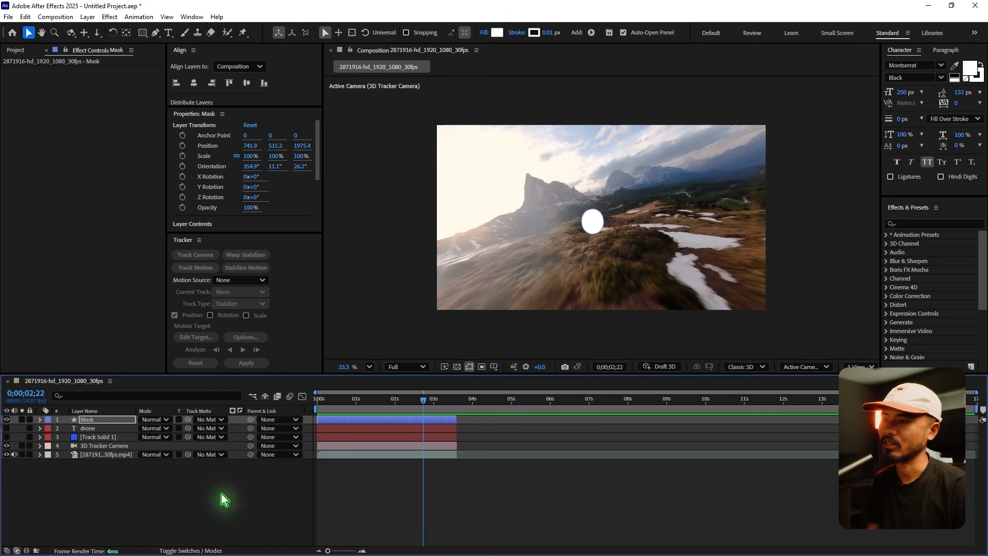
left_click(102, 456)
left_click_drag(188, 454, 88, 420)
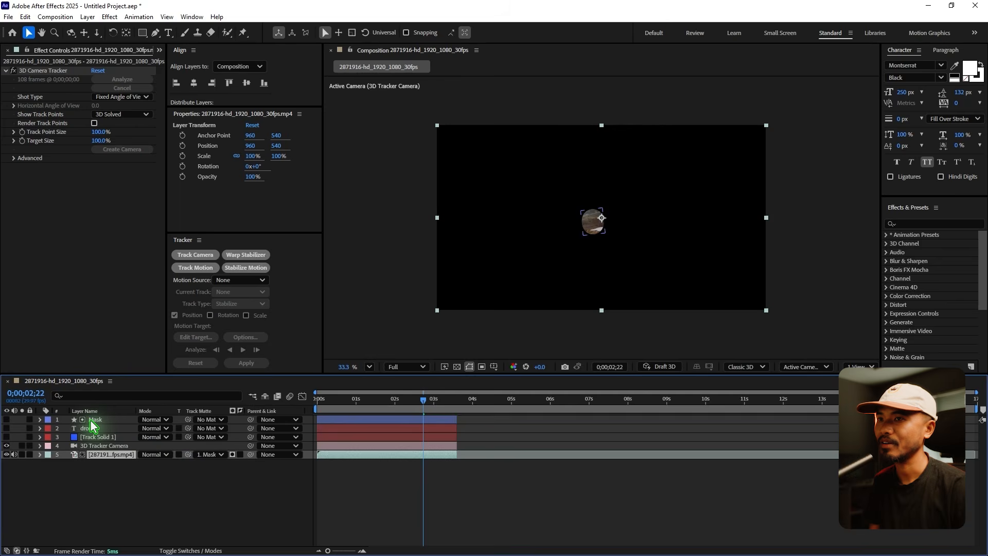
scroll(585, 190, "up", 1)
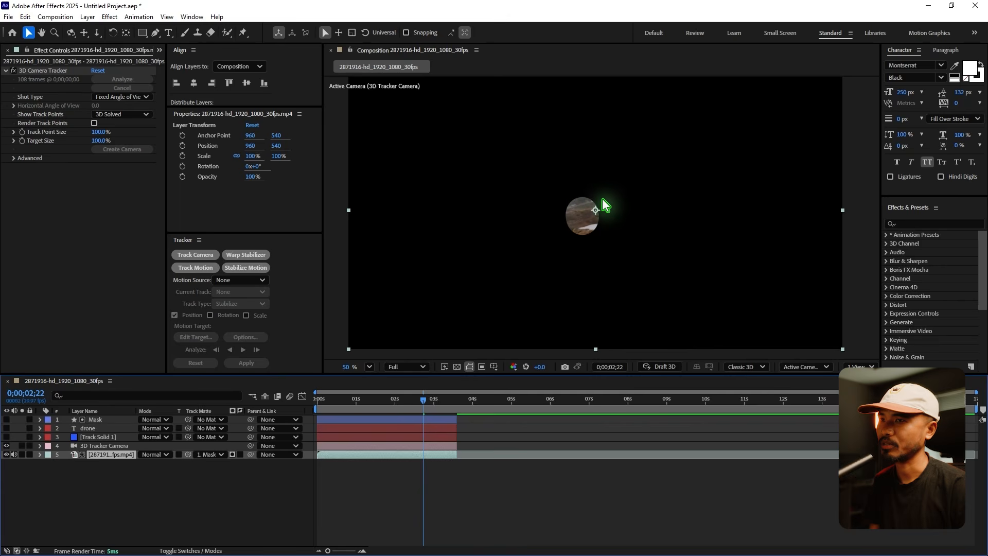
left_click(241, 455)
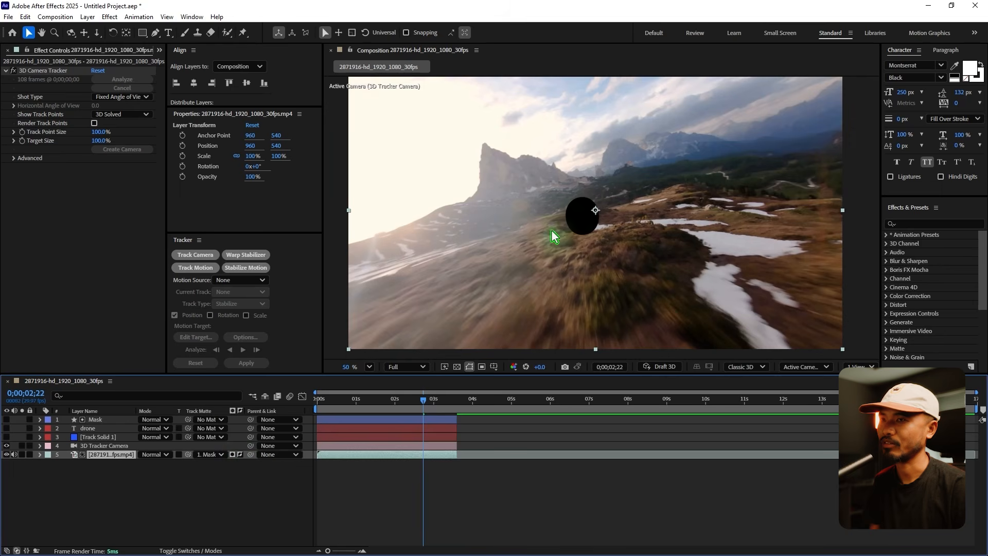
mouse_move(429, 409)
left_mouse_down()
mouse_move(443, 413)
mouse_move(424, 412)
left_mouse_up()
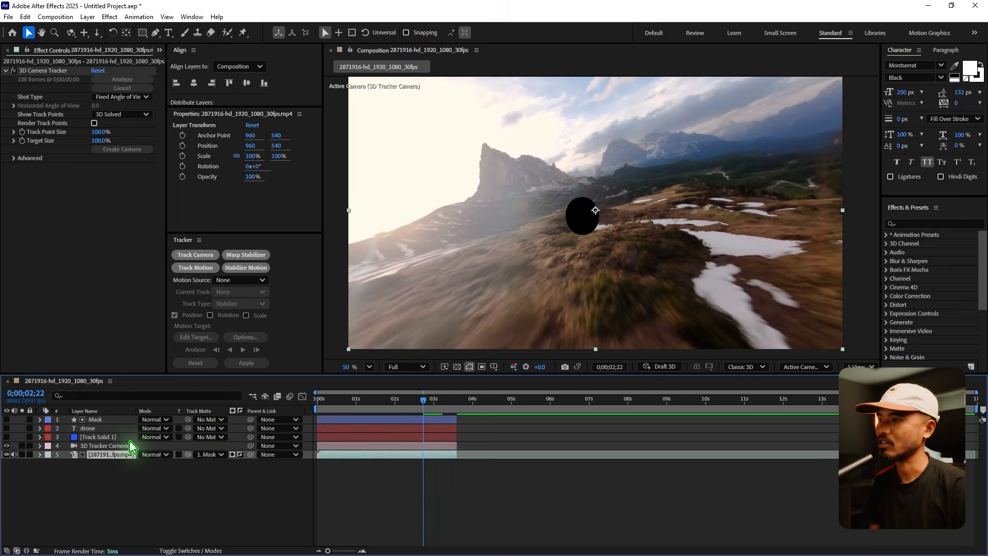
Show the drone text layer, turn on the transparency grid, and scrub back to 0;00;01;28 to check the cut-out.
left_click(90, 428)
left_click(7, 428)
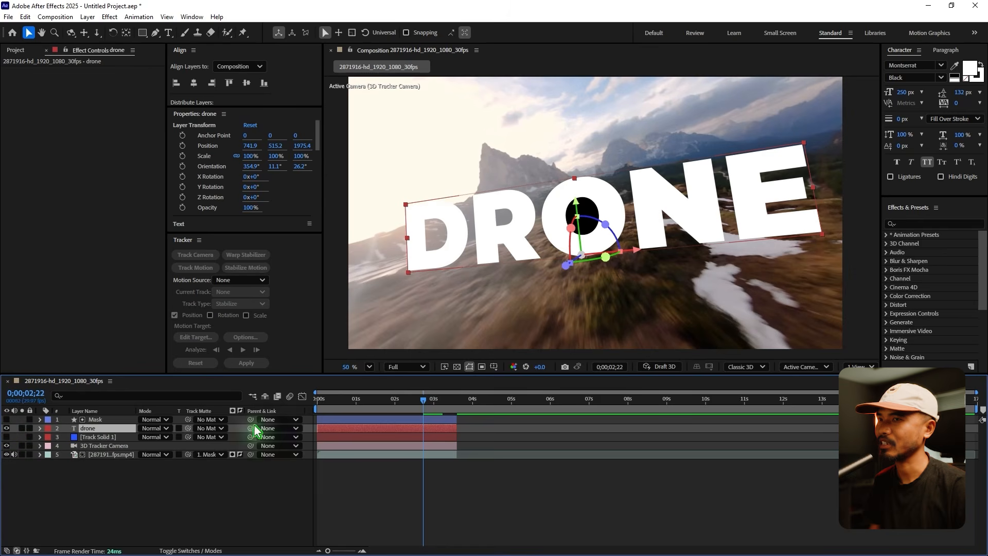
left_click(455, 368)
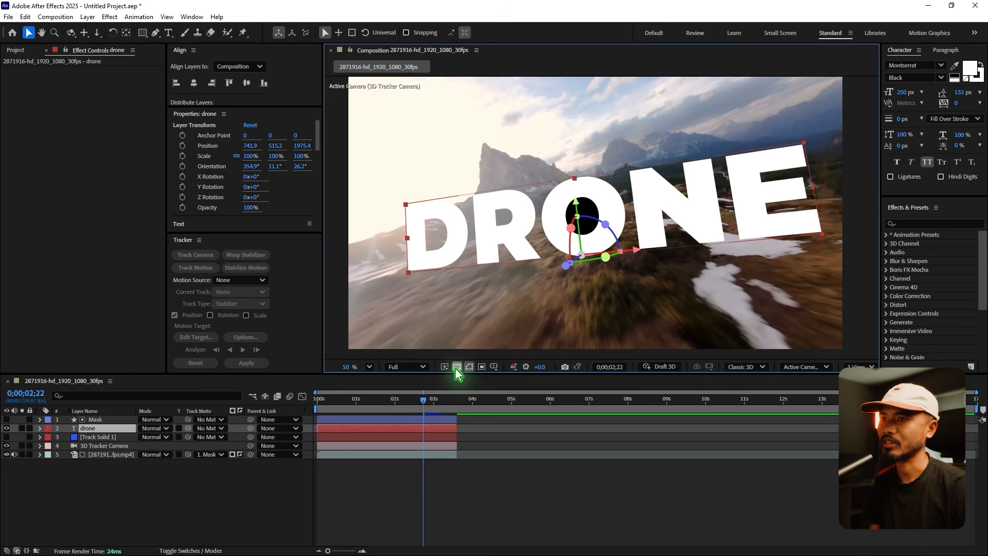
left_click(492, 502)
left_click_drag(423, 399, 392, 429)
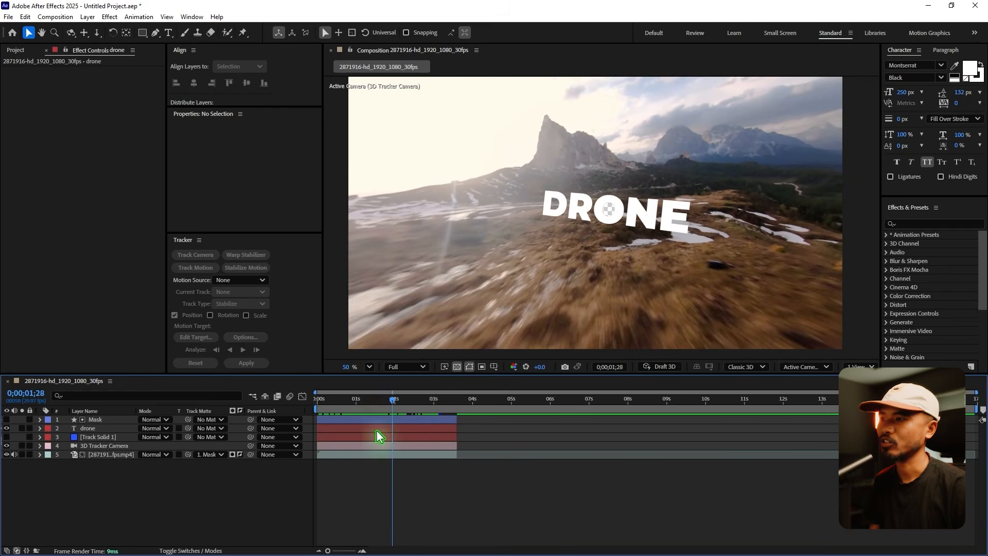
Reveal the Mask layer's Opacity and add a 100% keyframe at 0;00;03;04.
left_click(113, 421)
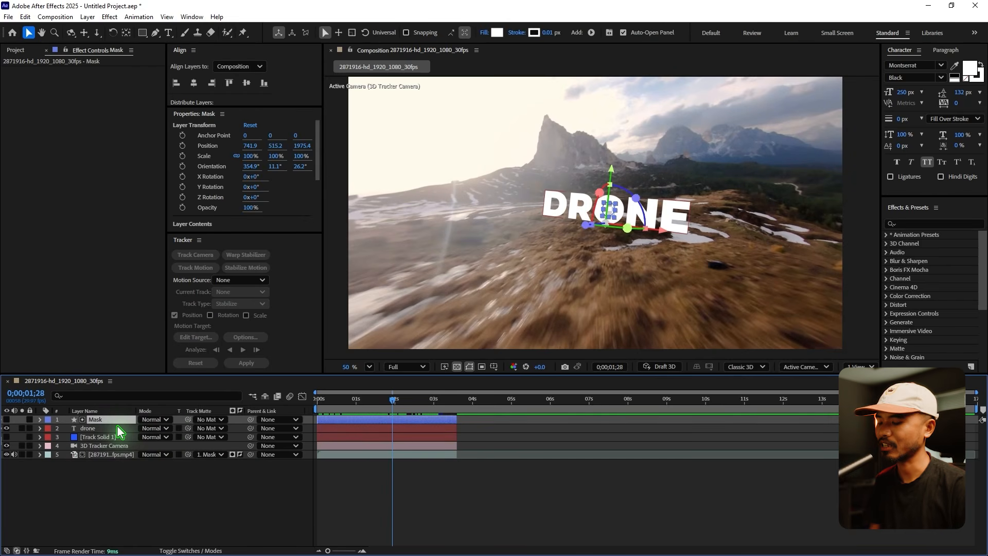
key("t")
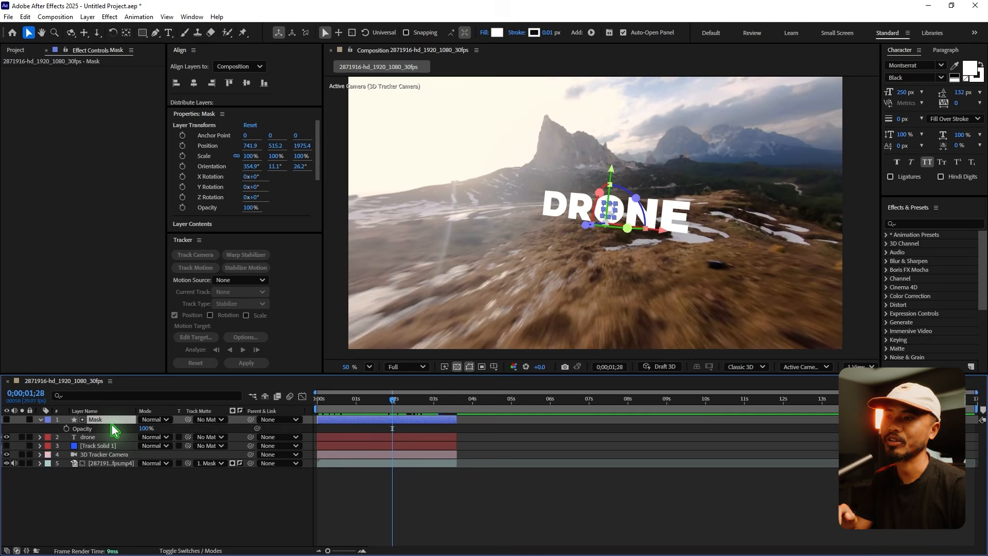
left_click_drag(394, 407, 438, 420)
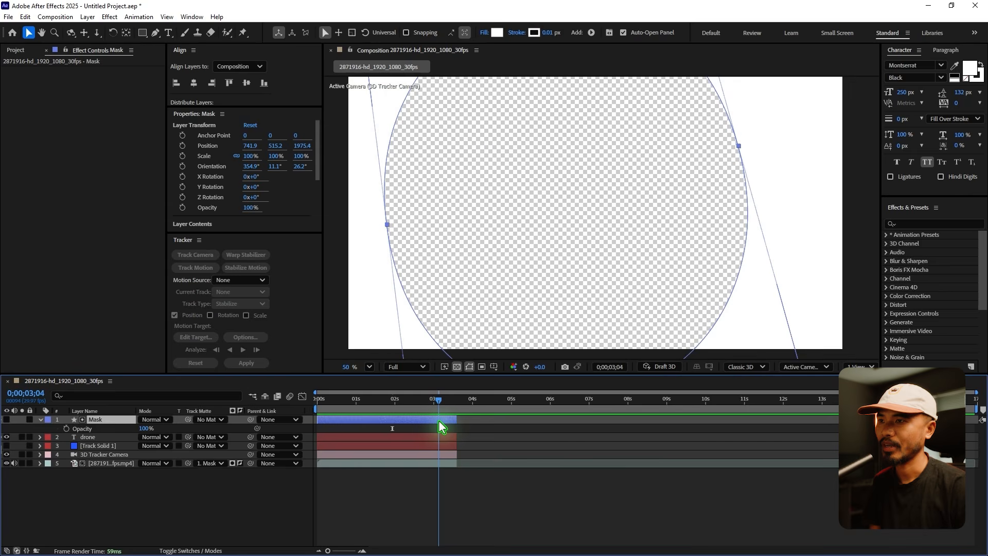
left_click(66, 430)
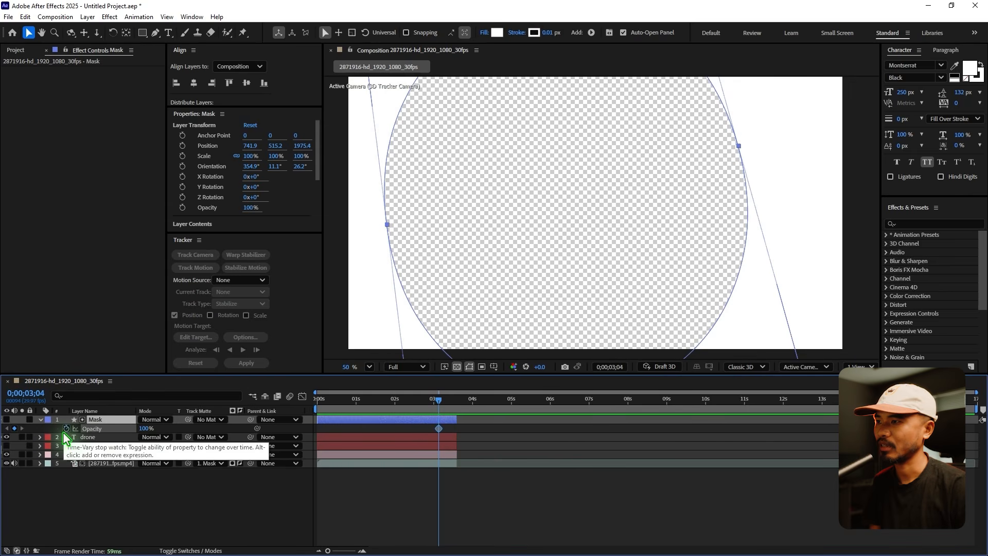
Set the Mask layer's Opacity to 0% at 0;00;02;28.
left_click(434, 403)
left_click_drag(434, 402, 429, 403)
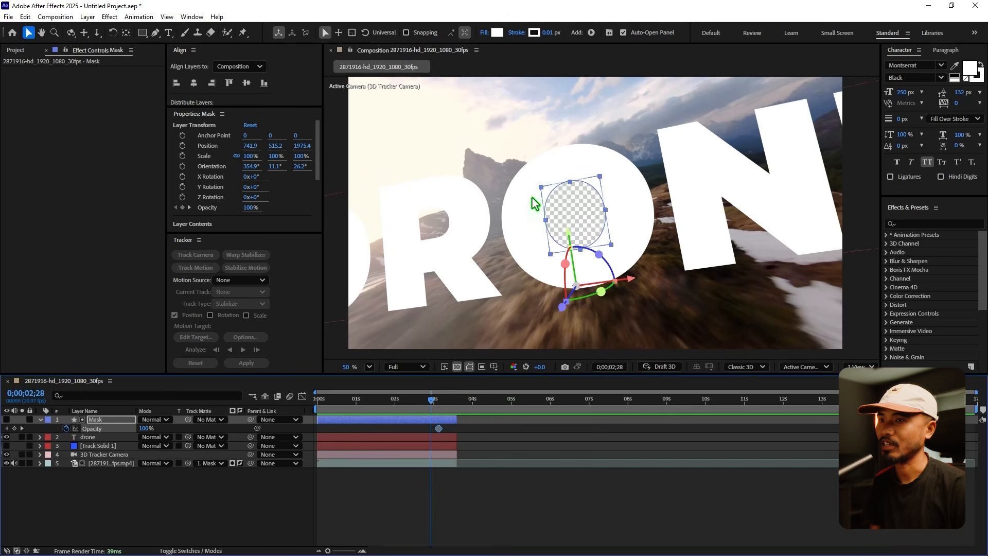
left_click(146, 429)
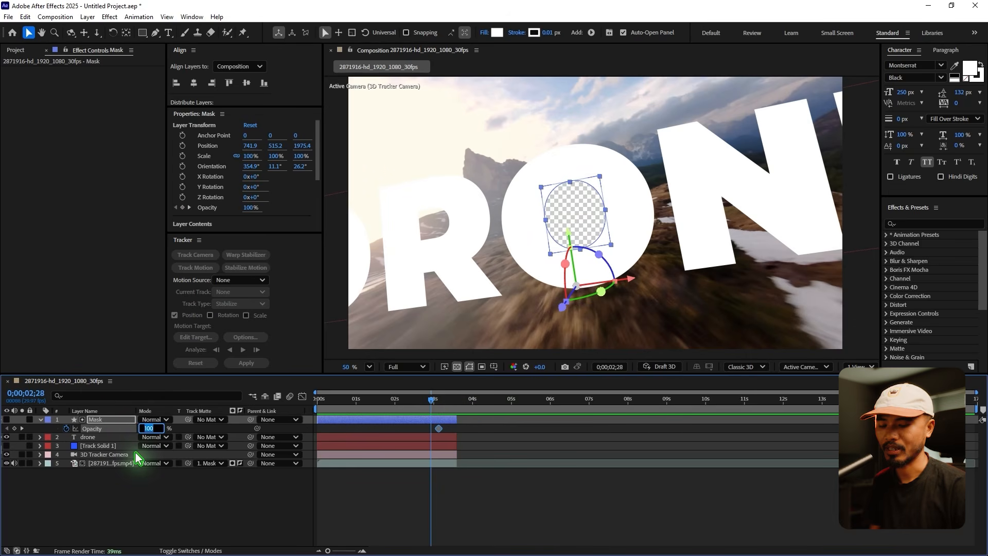
type("0")
key("Return")
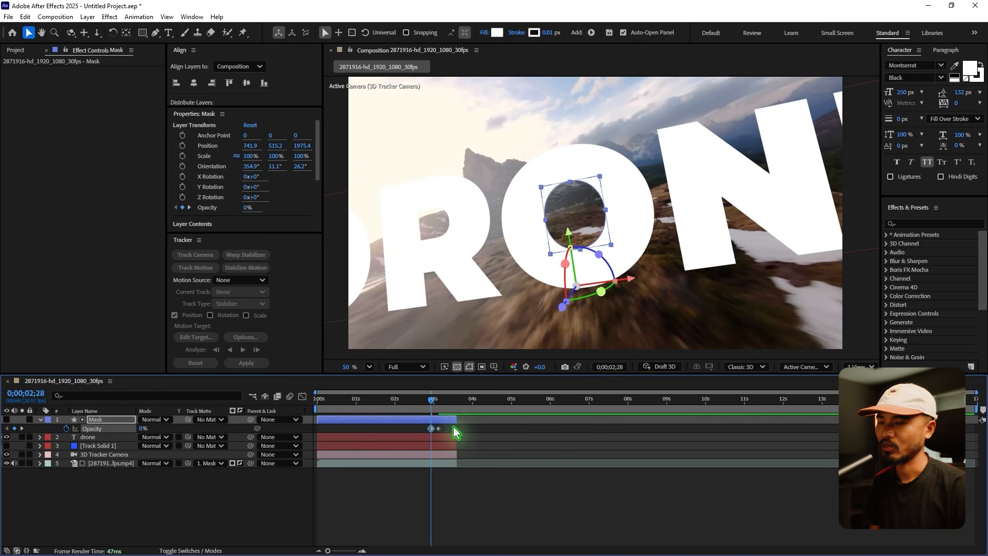
Apply Easy Ease to both Opacity keyframes of the Mask layer.
left_click_drag(453, 427, 410, 430)
key("F9")
left_click(509, 475)
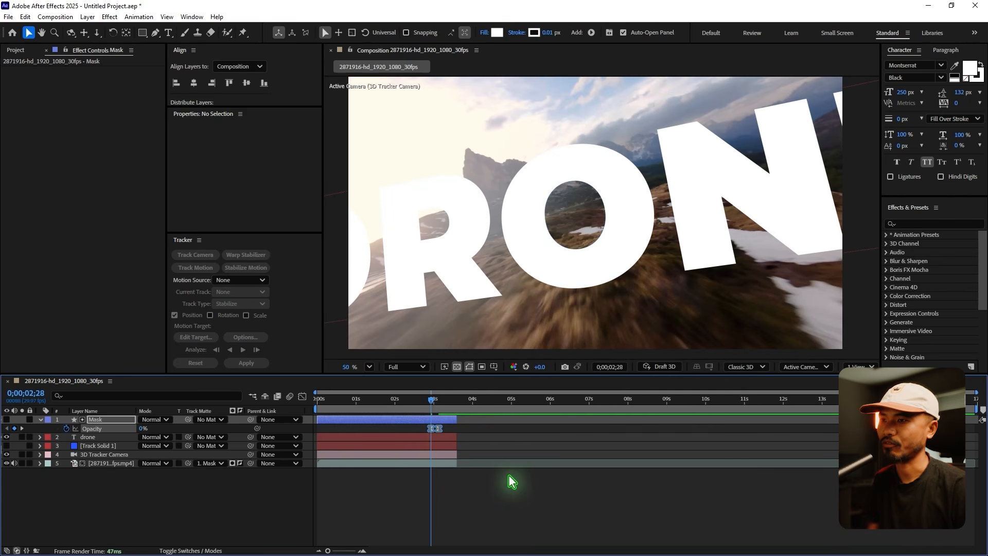
Trim the end of all five layers to 0;00;03;04.
left_click(363, 551)
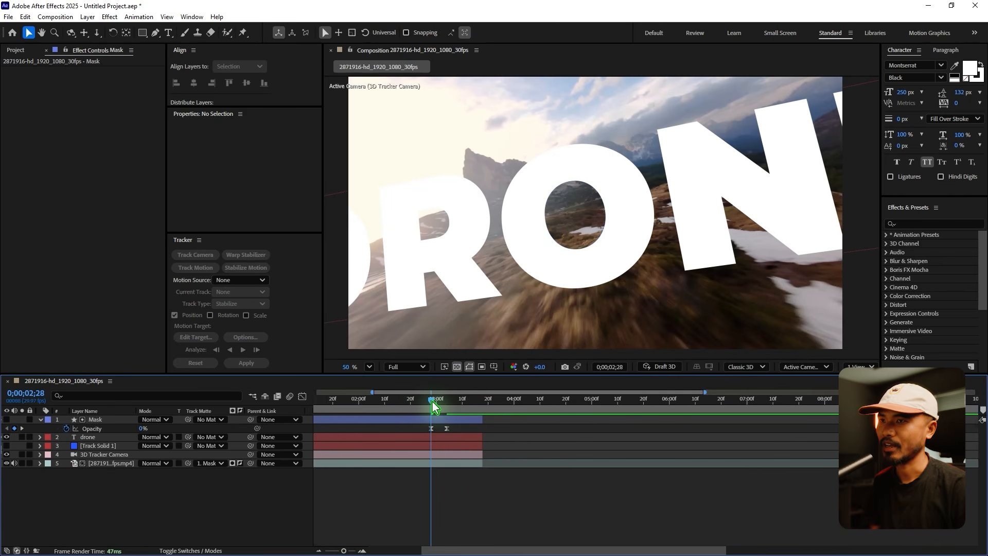
left_click_drag(431, 406, 451, 410)
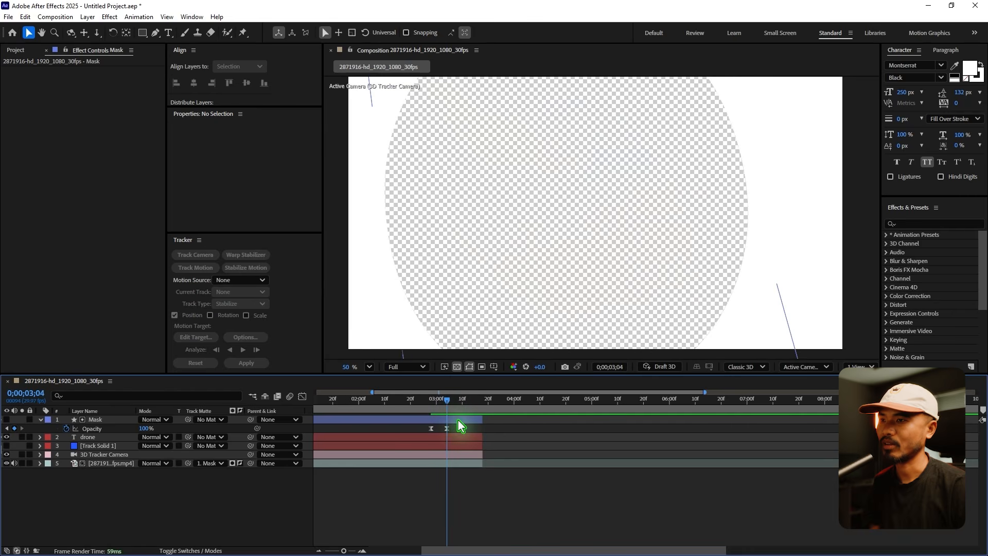
left_click(459, 420)
left_click(464, 466, "shift")
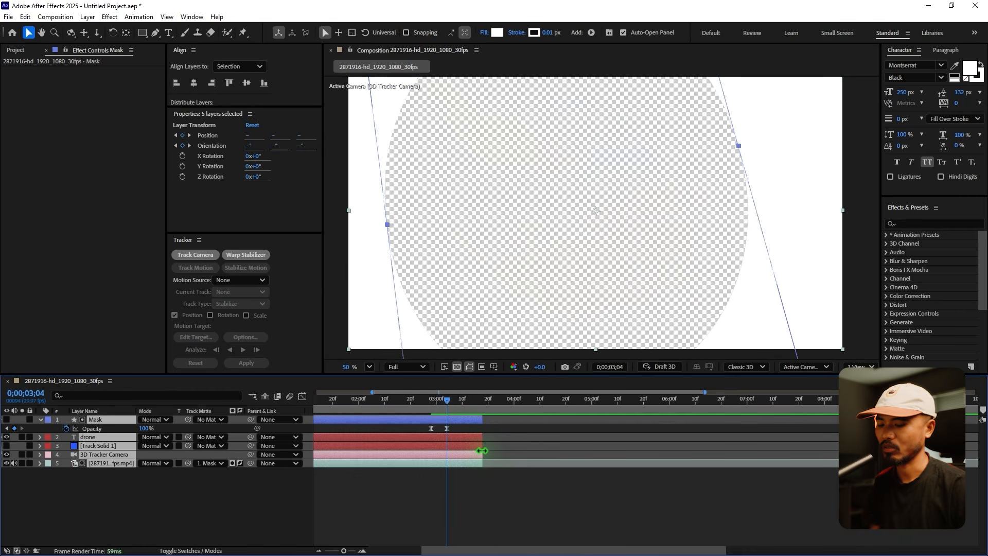
key("alt+bracketright")
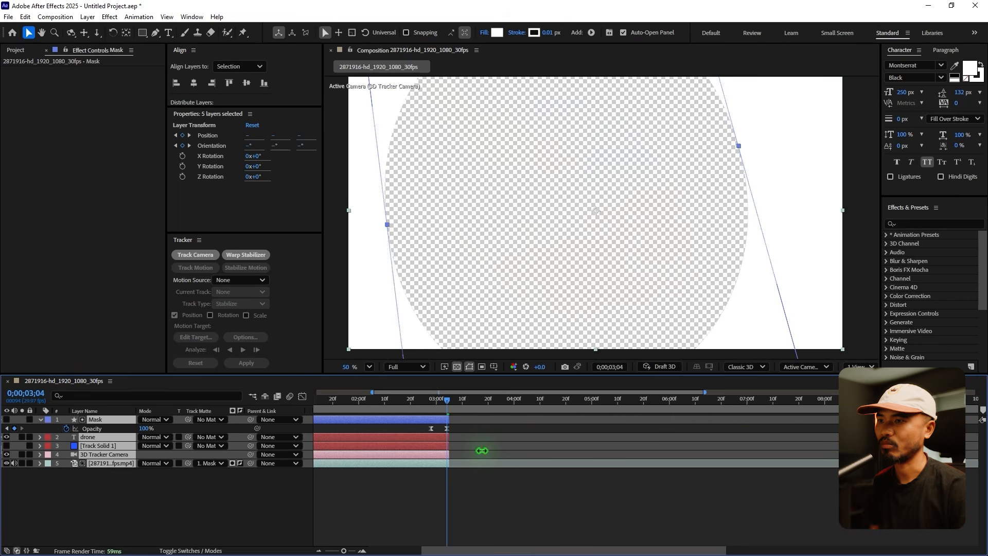
Scrub through the shot to review the O cut-out's fade, collapse the Mask layer's properties, and deselect all layers.
left_click(438, 399)
left_click_drag(424, 409, 443, 415)
left_click_drag(443, 415, 372, 434)
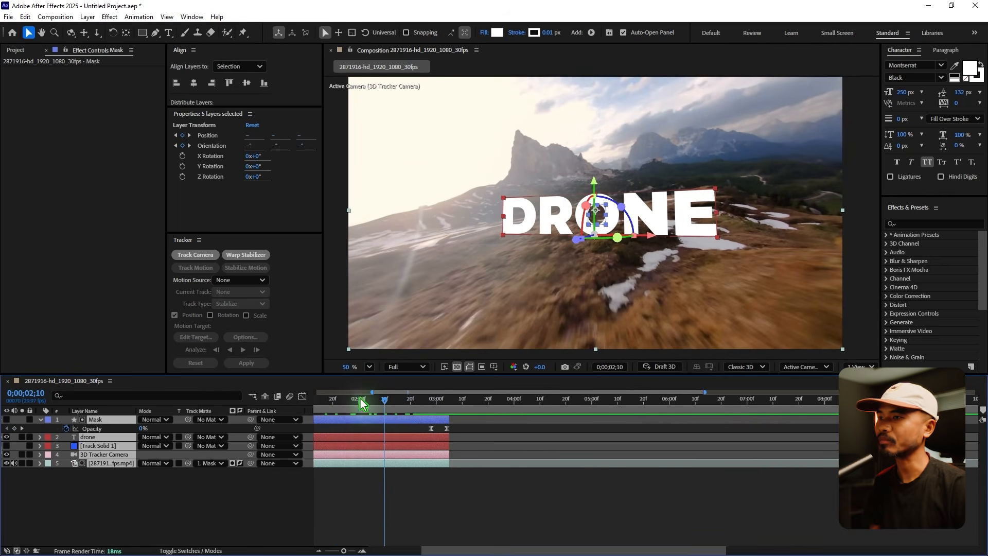
left_click(40, 420)
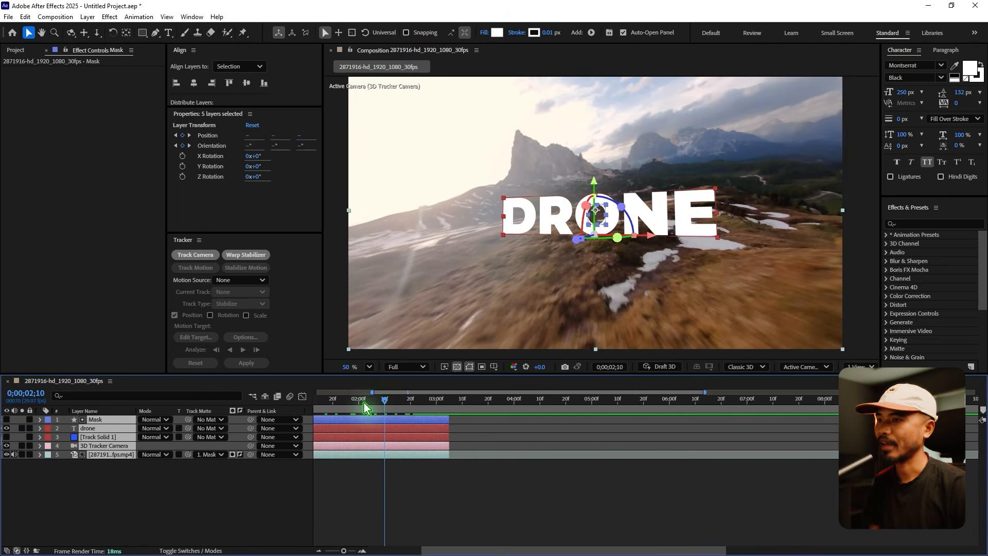
left_click_drag(363, 402, 402, 425)
left_click(490, 497)
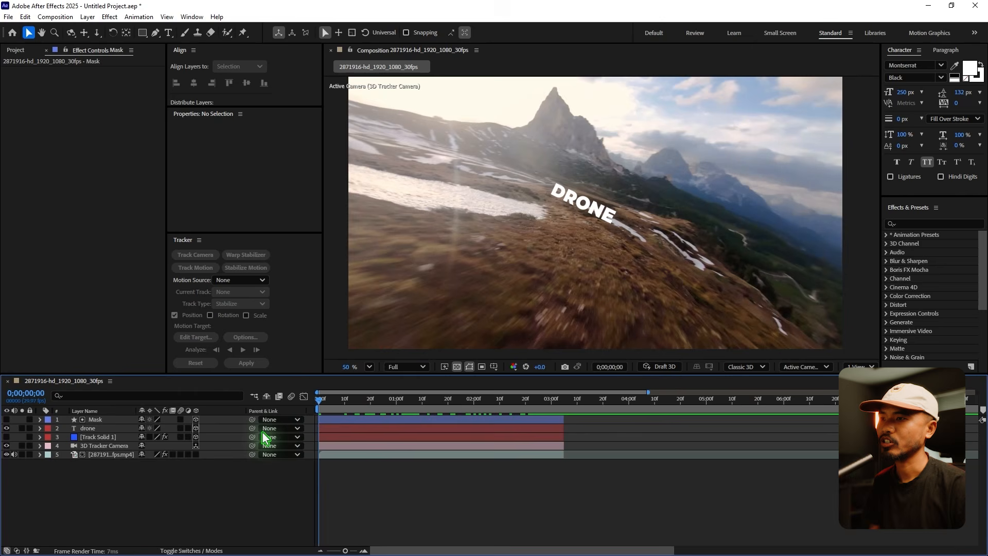
Enable motion blur for the drone and Mask layers and review the title's blur up to 0;00;02;21.
left_click_drag(264, 434, 402, 437)
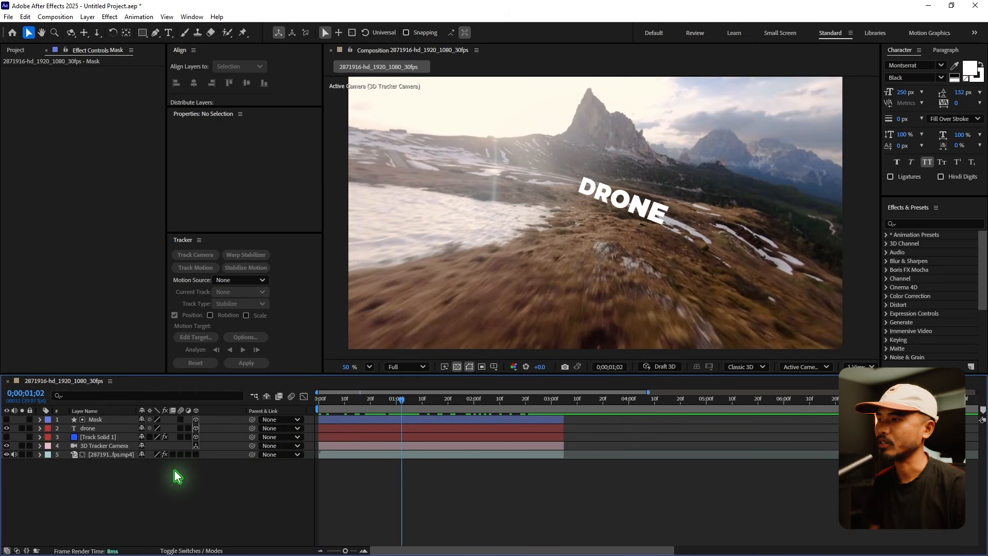
left_click(90, 429)
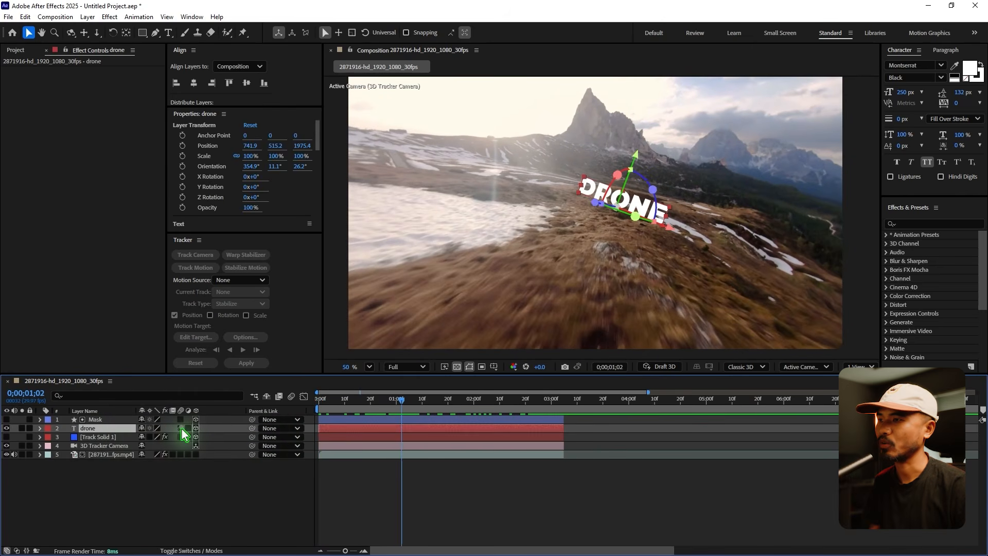
left_click(181, 428)
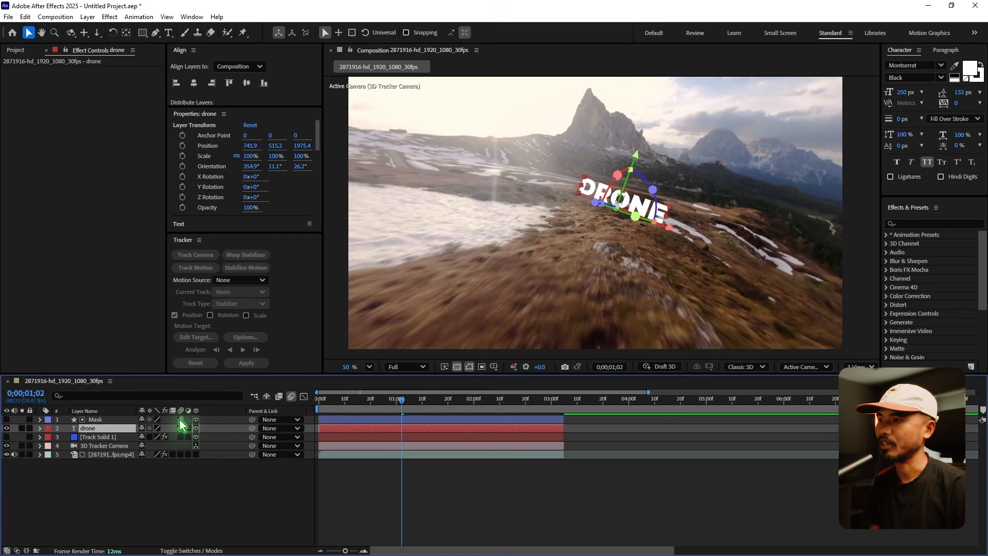
left_click(182, 428)
left_click_drag(400, 400, 528, 413)
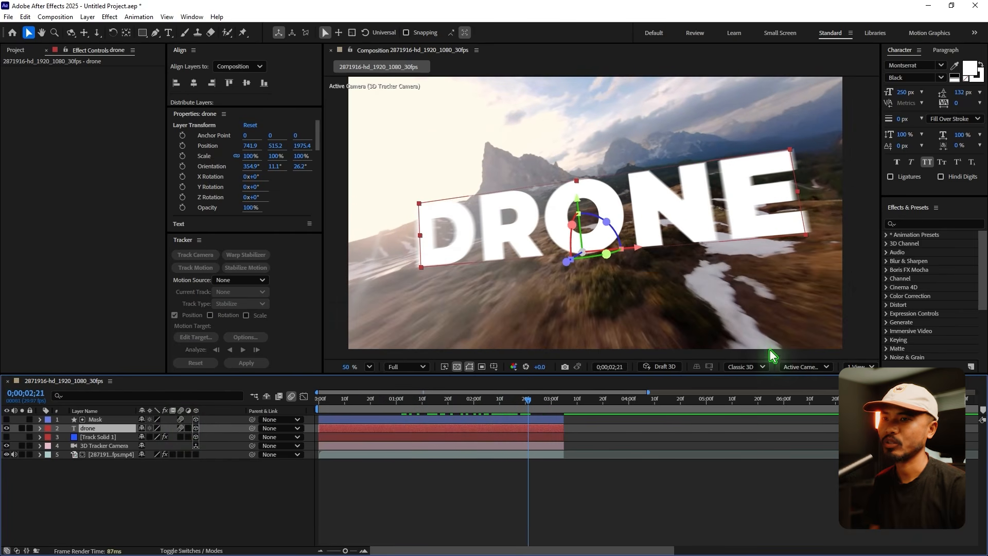
Try the Advanced 3D renderer, return to Classic 3D, and check the title's motion blur at 0;00;02;26.
left_click(746, 367)
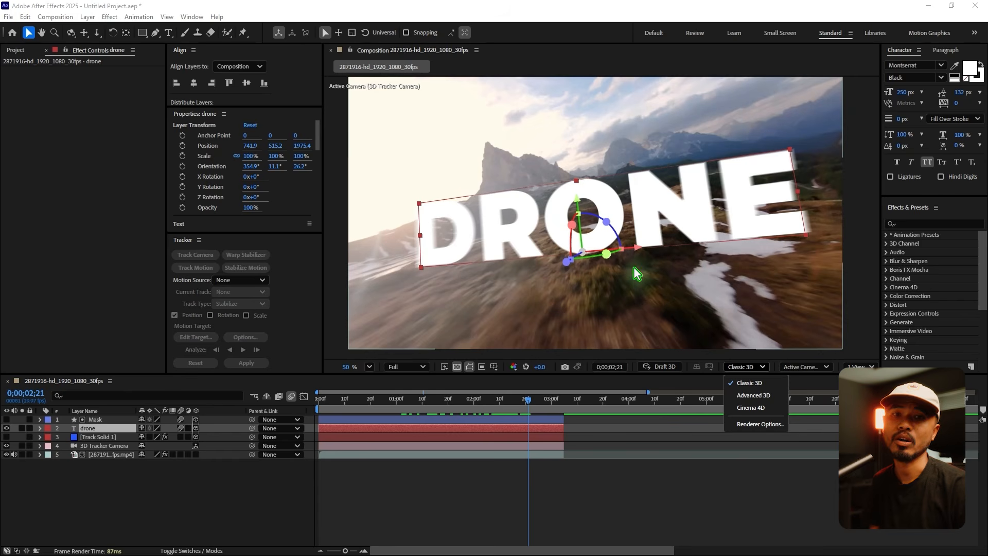
left_click(768, 395)
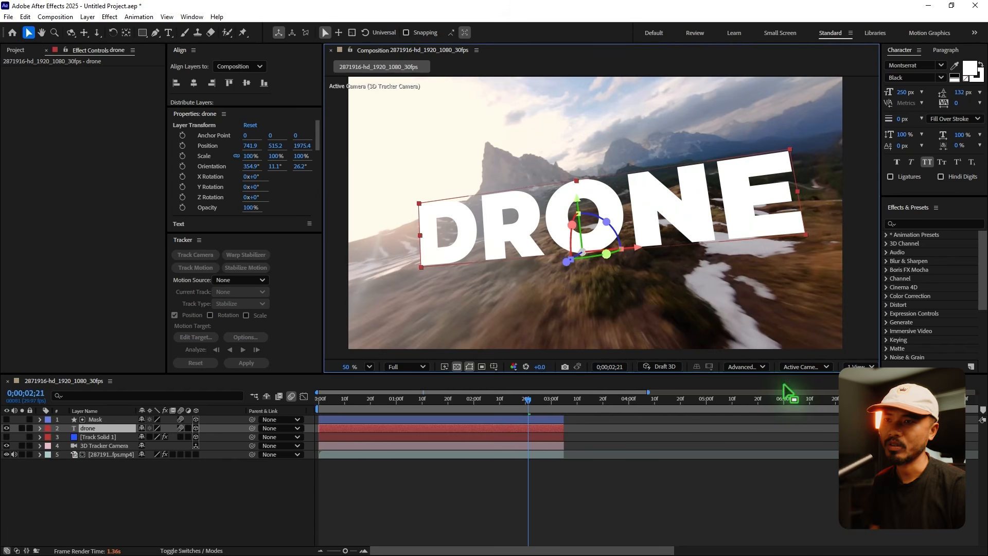
left_click(744, 367)
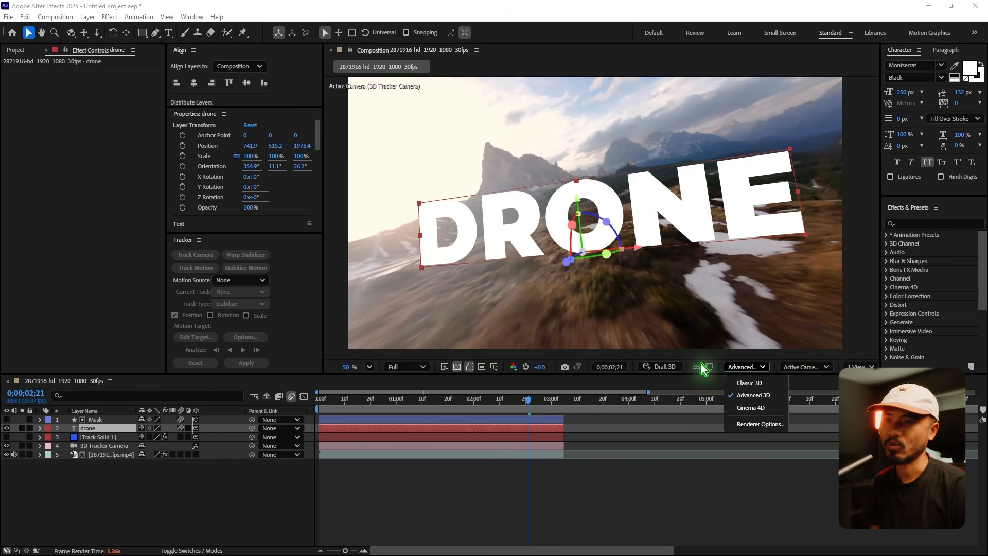
left_click(761, 384)
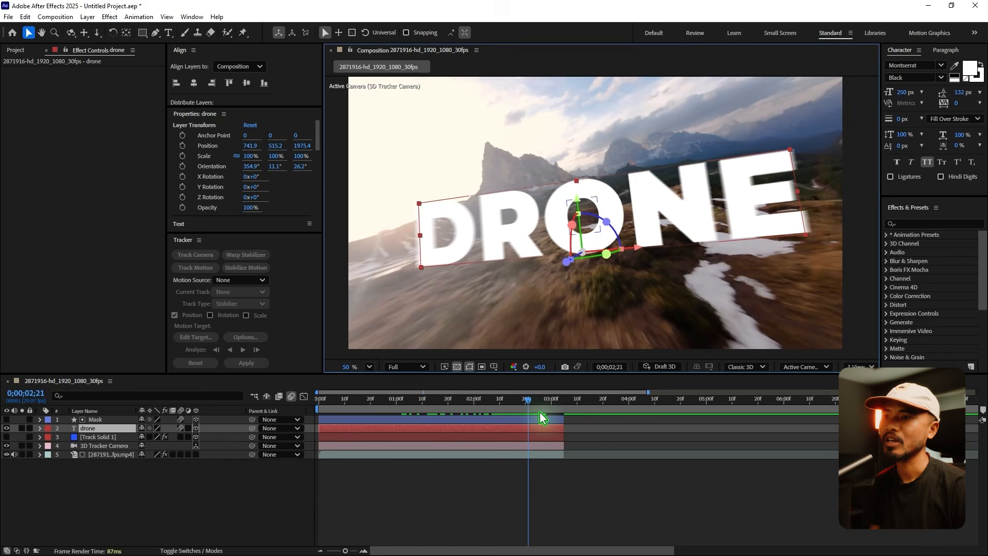
left_click_drag(530, 401, 535, 428)
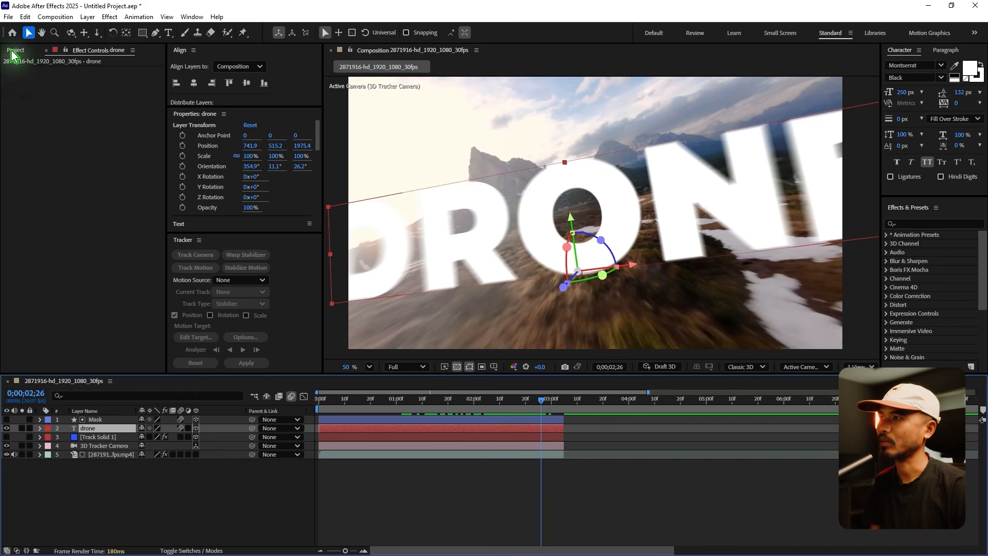
Add the 5803093 25fps footage as the lowest layer and shift it to start shortly before the other layers end.
left_click(13, 51)
left_click(60, 161)
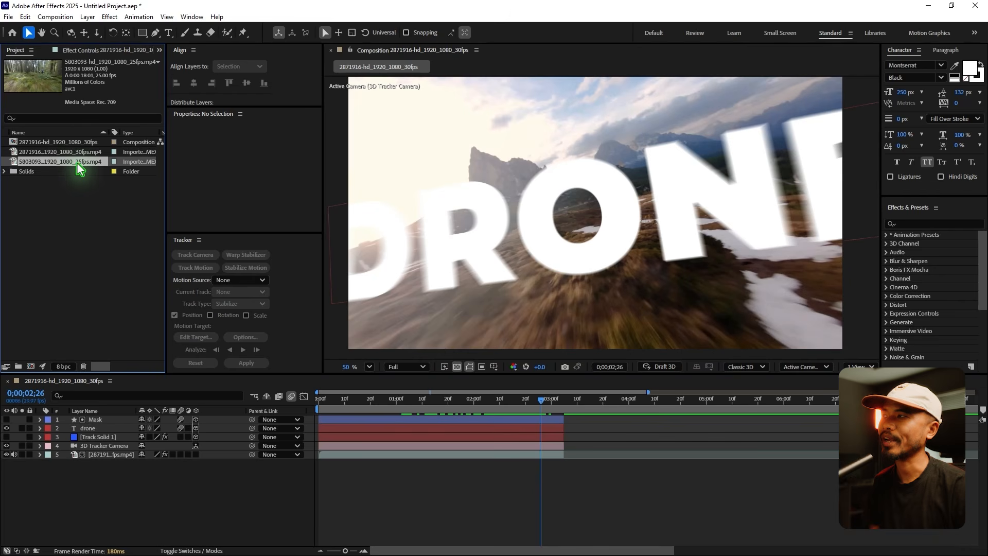
left_click_drag(60, 161, 216, 486)
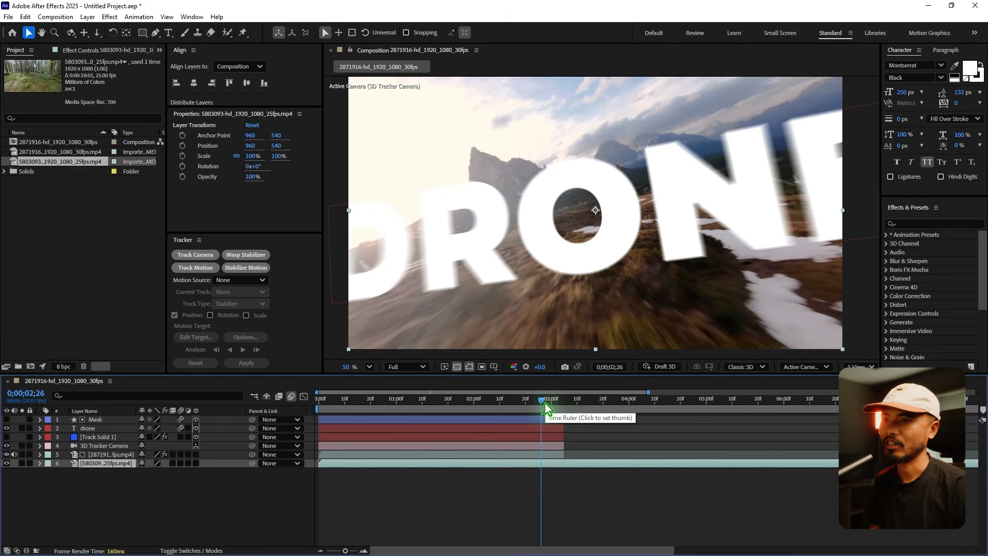
left_click(545, 422)
left_click_drag(545, 403, 575, 414)
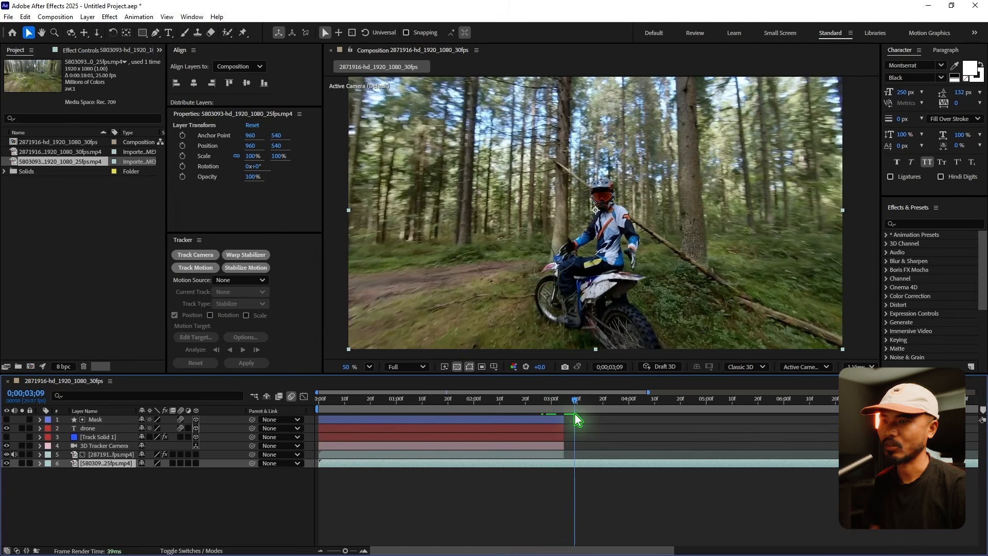
left_click_drag(329, 463, 550, 463)
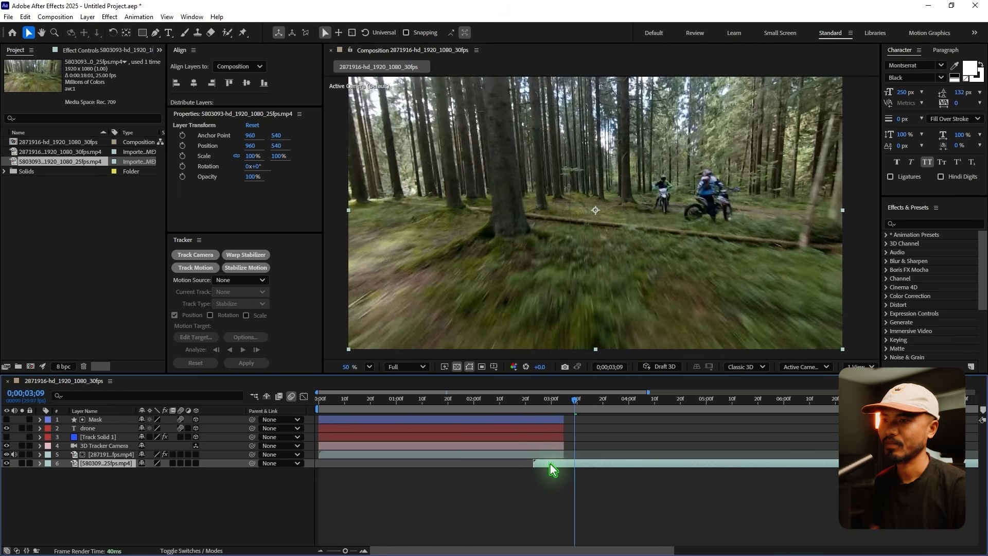
Reveal the Mask layer's Opacity keyframes and move the 5803093 footage to start at 0;00;02;27, just before the first one.
left_click_drag(526, 404, 544, 413)
left_click(522, 420)
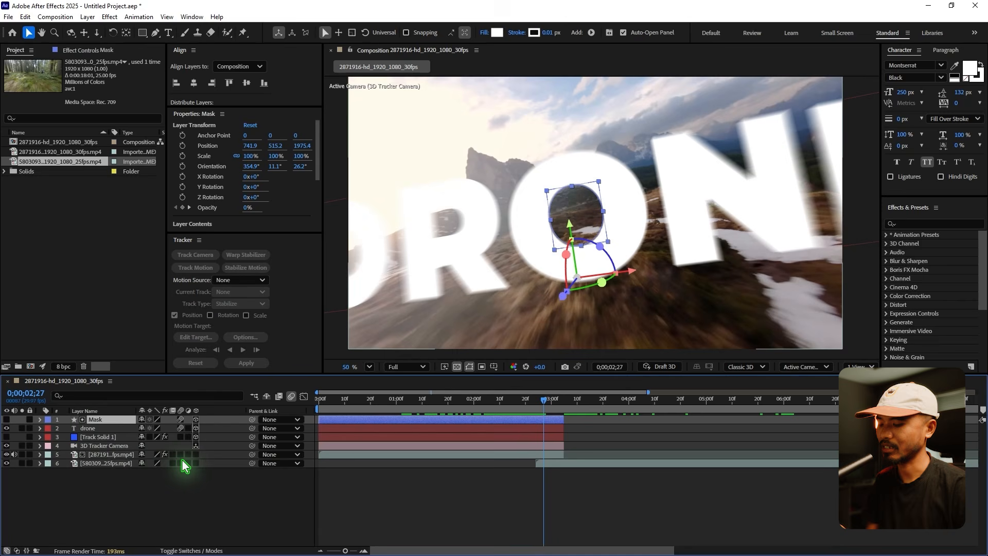
key("t")
key("alt+space")
left_click(598, 454)
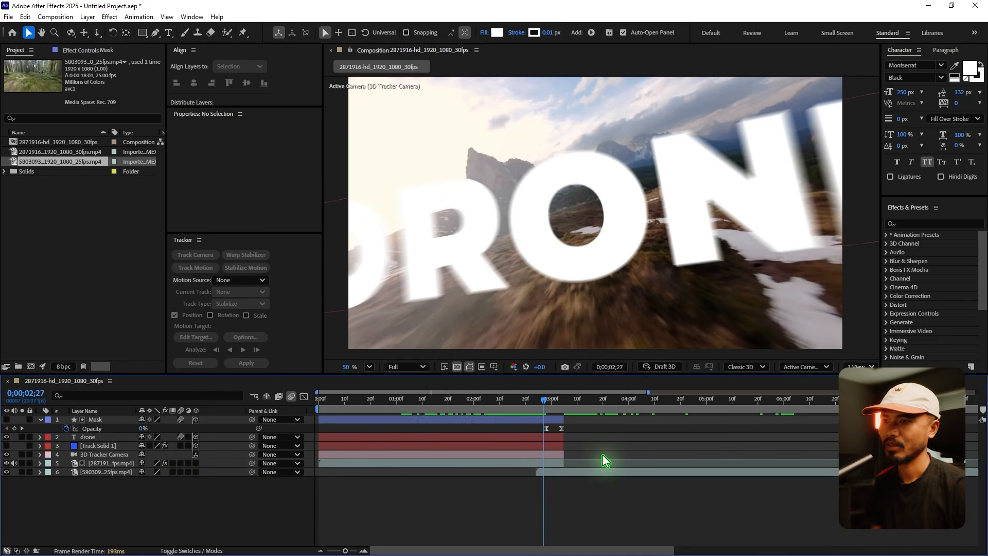
scroll(556, 449, "up", 5)
scroll(549, 447, "down", 5)
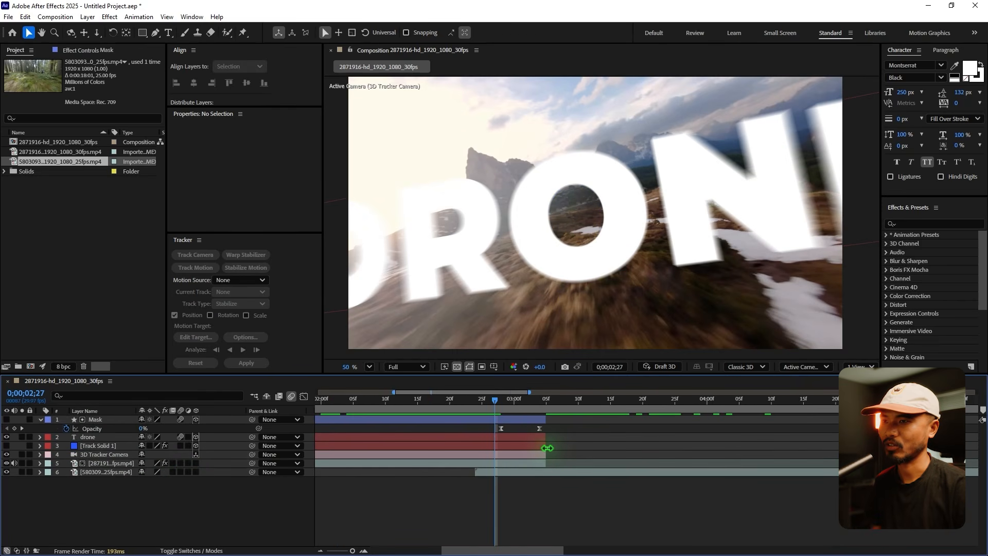
left_click(501, 427)
left_click_drag(488, 473, 506, 473)
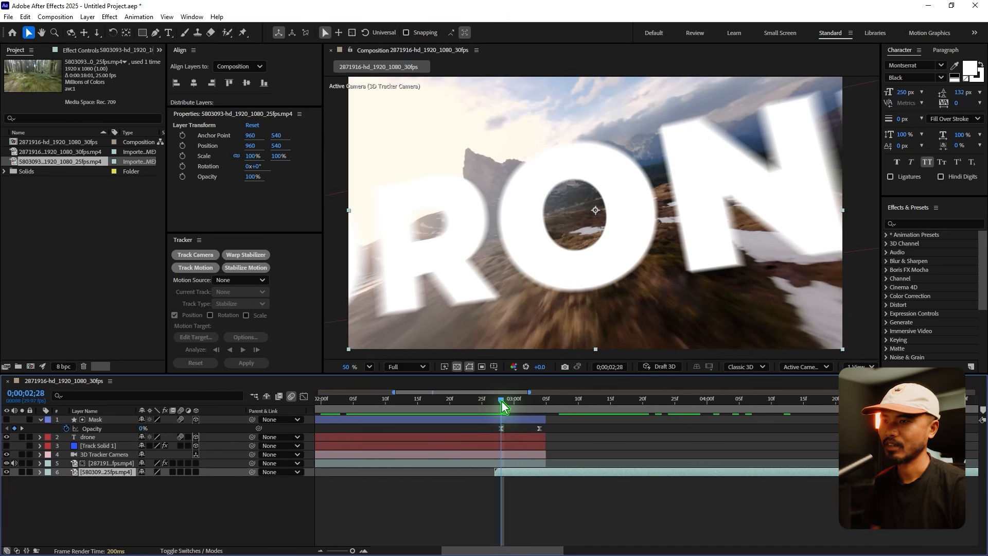
Play back the transition through the O into the forest footage, also from the start of the composition.
left_click_drag(501, 400, 489, 453)
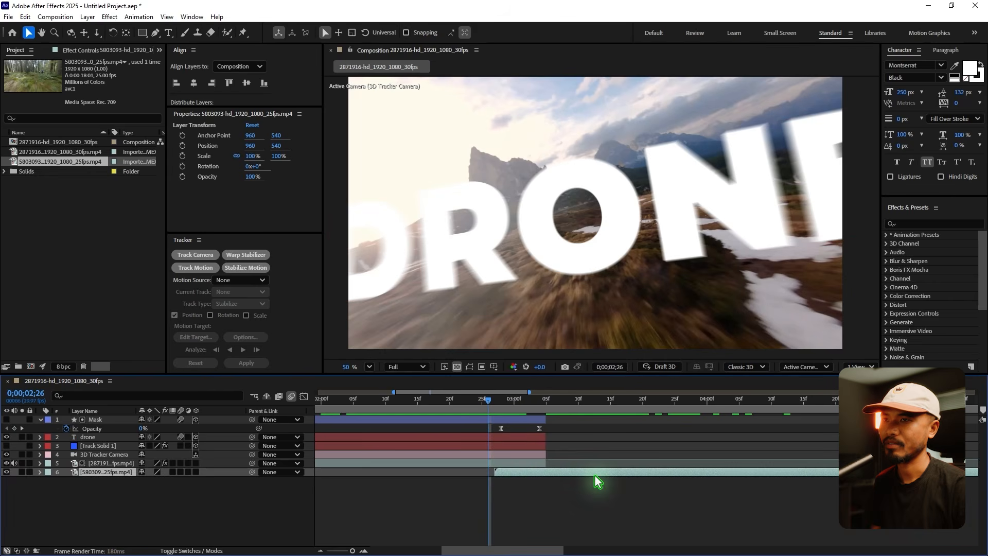
key("space")
key("space")
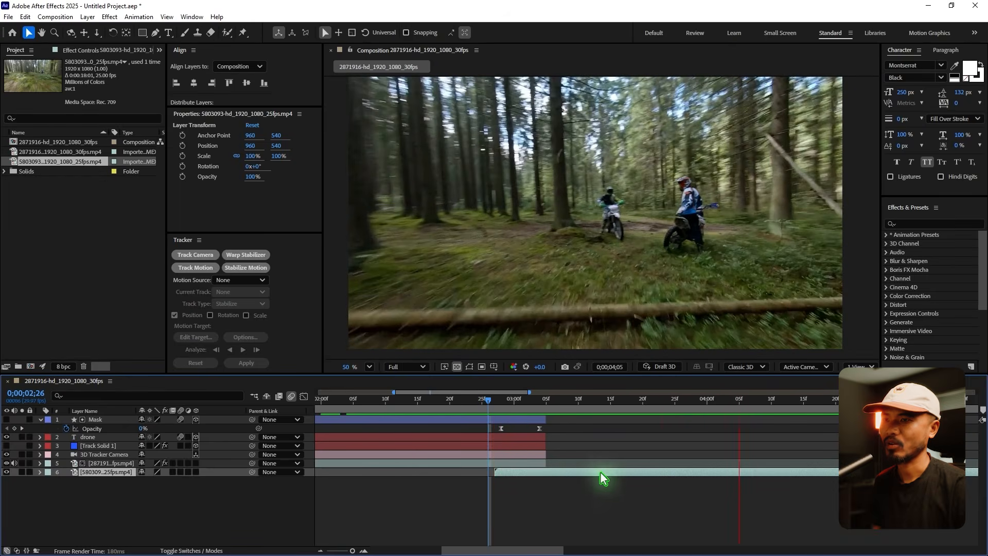
key("semicolon")
key("Home")
key("space")
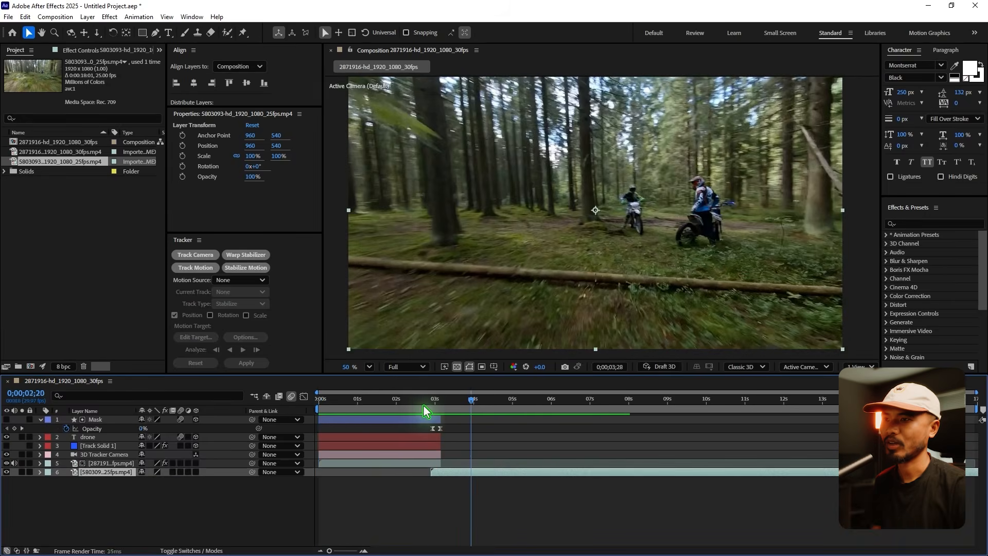
Move the Mask layer's first Opacity keyframe to 0;00;02;20 and start the 5803093 footage at that same frame.
left_click(430, 401)
left_click(366, 551)
left_click(367, 551)
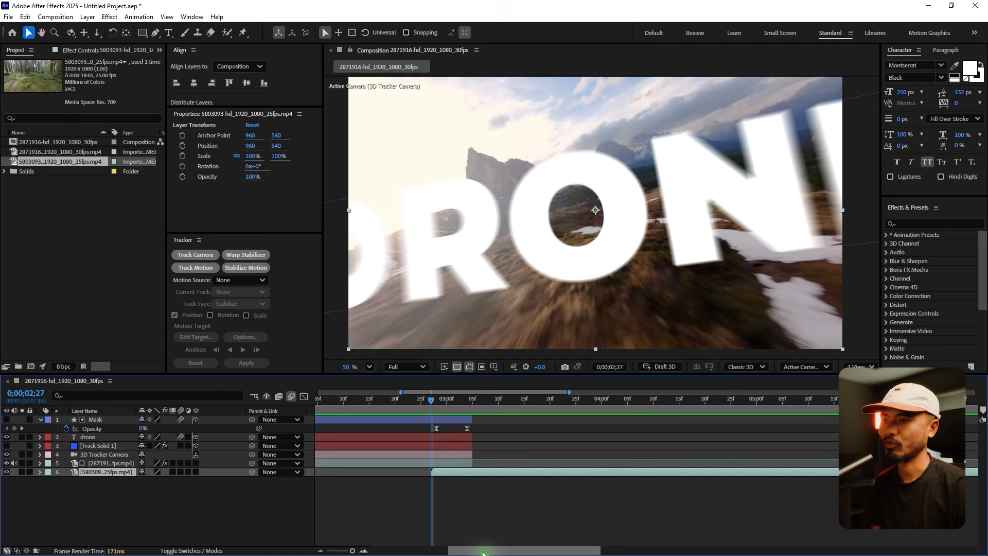
left_click_drag(485, 551, 474, 550)
left_click_drag(472, 428, 433, 422)
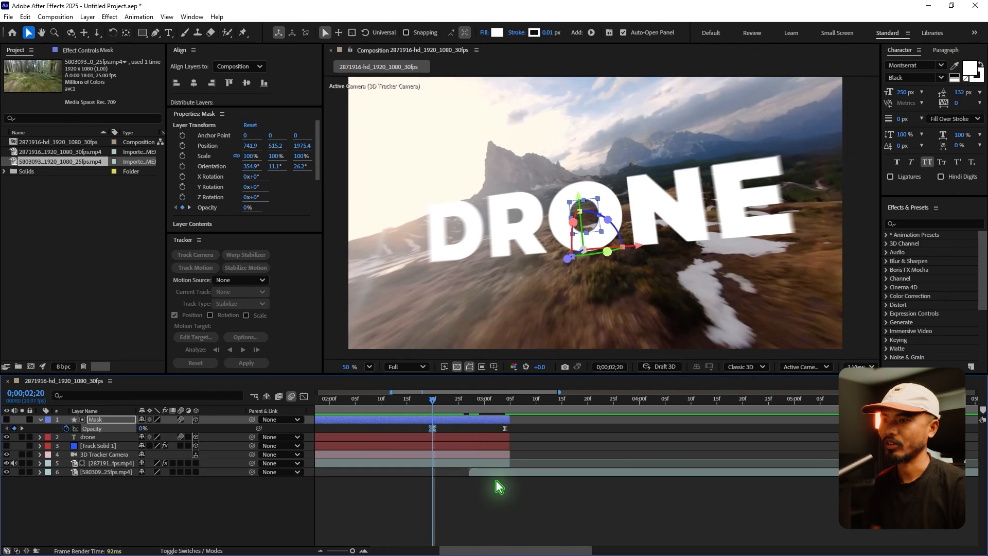
left_click_drag(506, 479, 470, 478)
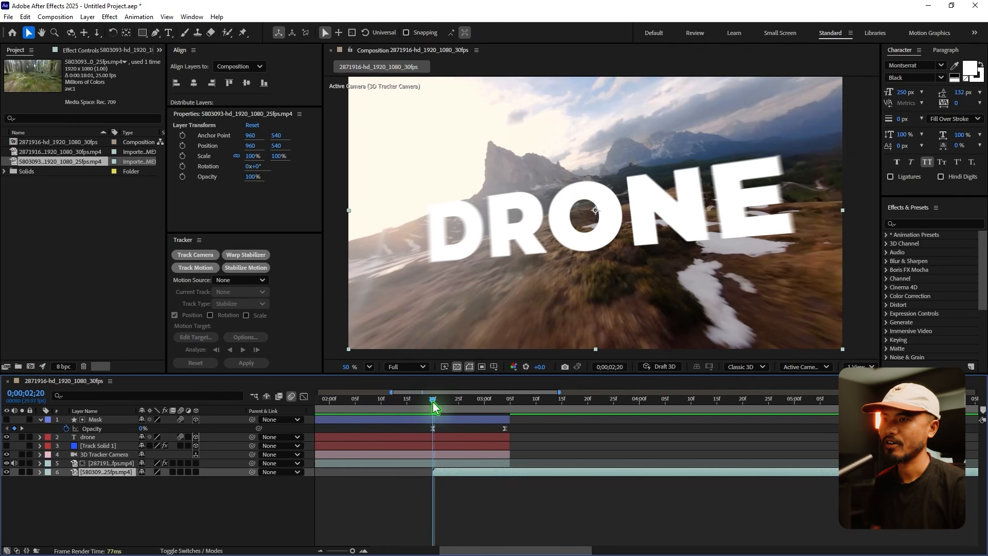
Play and scrub the transition from 0;00;02;17 to review how the forest footage fades in through the O.
left_click_drag(435, 404, 460, 414)
key("space")
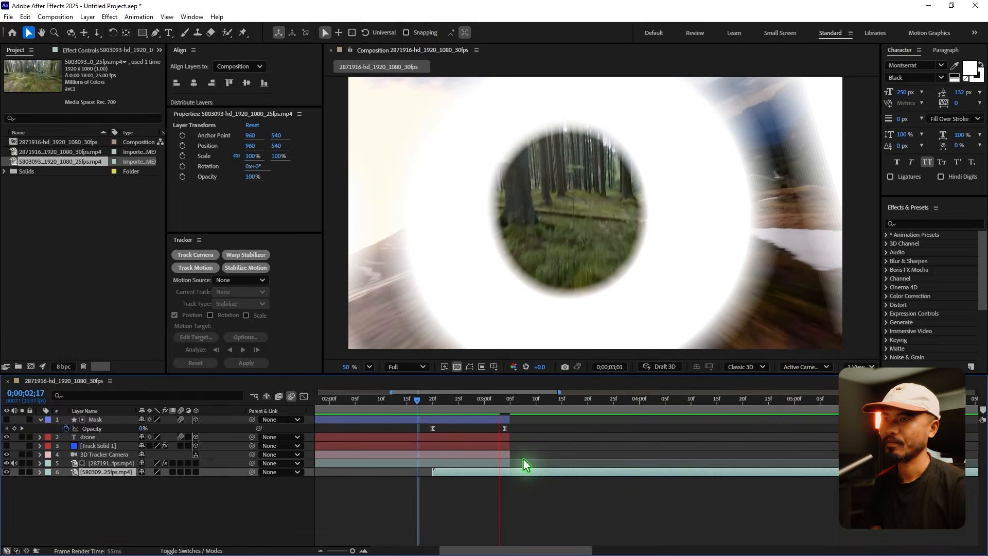
key("space")
left_click_drag(442, 402, 453, 438)
key("space")
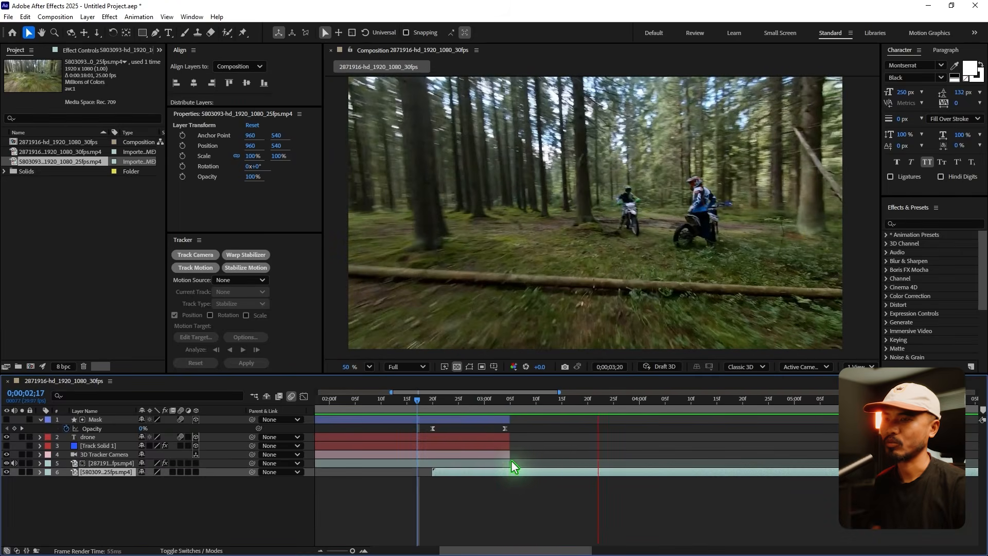
key("space")
scroll(568, 452, "down", 3)
left_click_drag(411, 408, 455, 425)
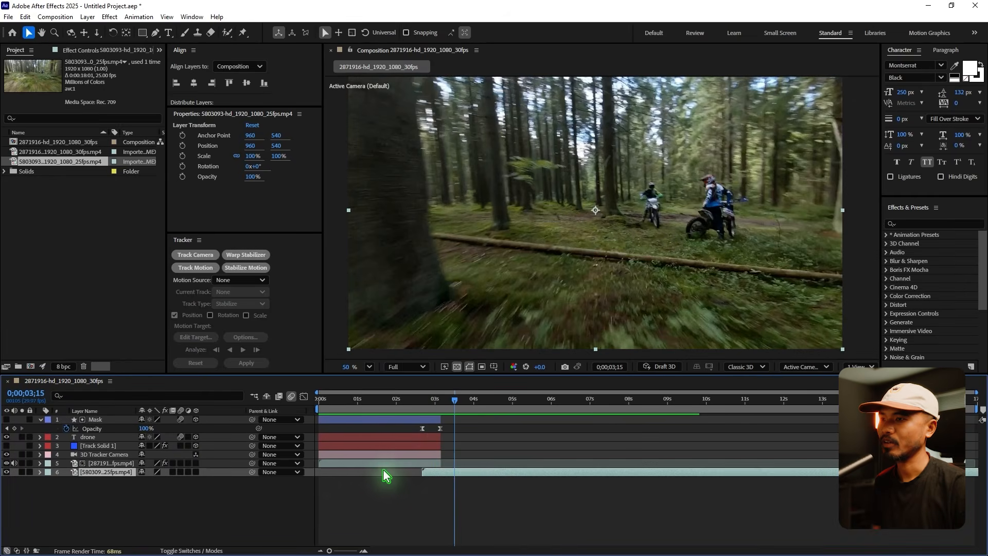
Pre-compose the five layers from Mask down to the 2871916 footage as Scene_1, and scrub through the result.
left_click(370, 463)
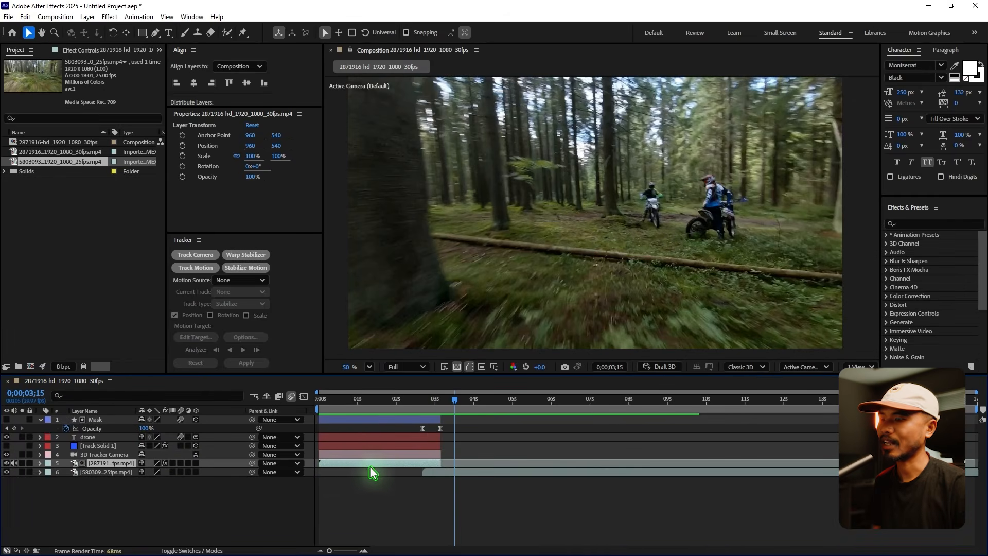
left_click(96, 420, "shift")
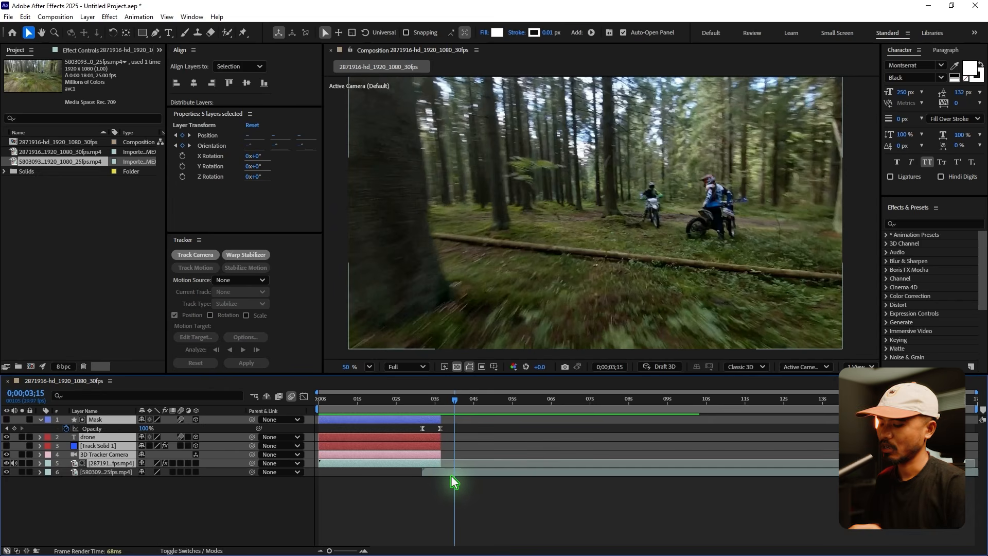
key("ctrl+shift+c")
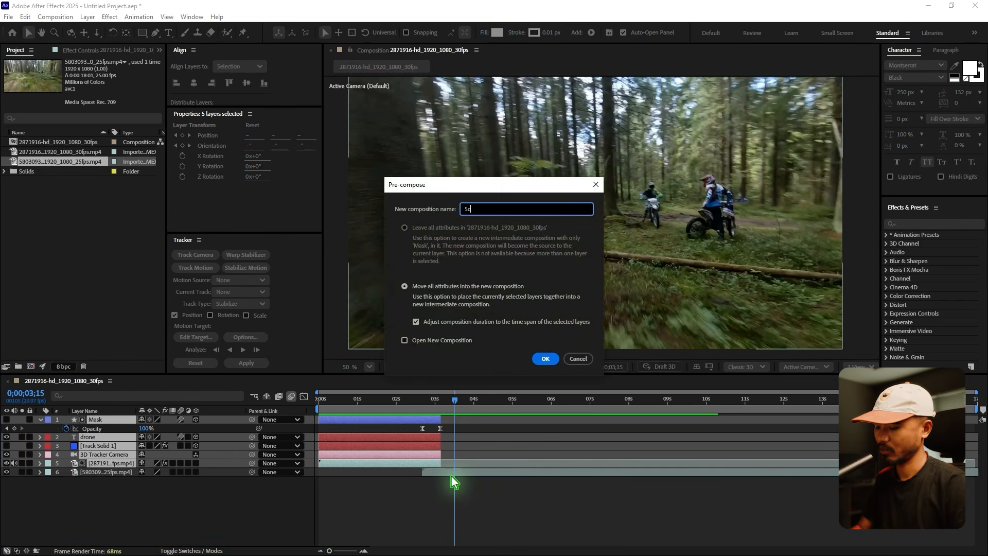
type("Scene_1")
key("Return")
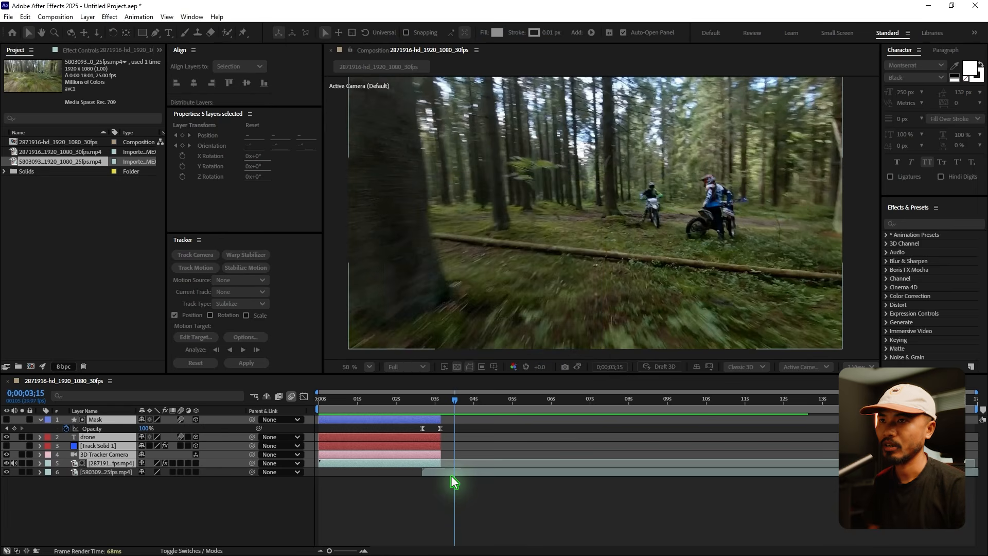
left_click_drag(411, 400, 372, 400)
key("space")
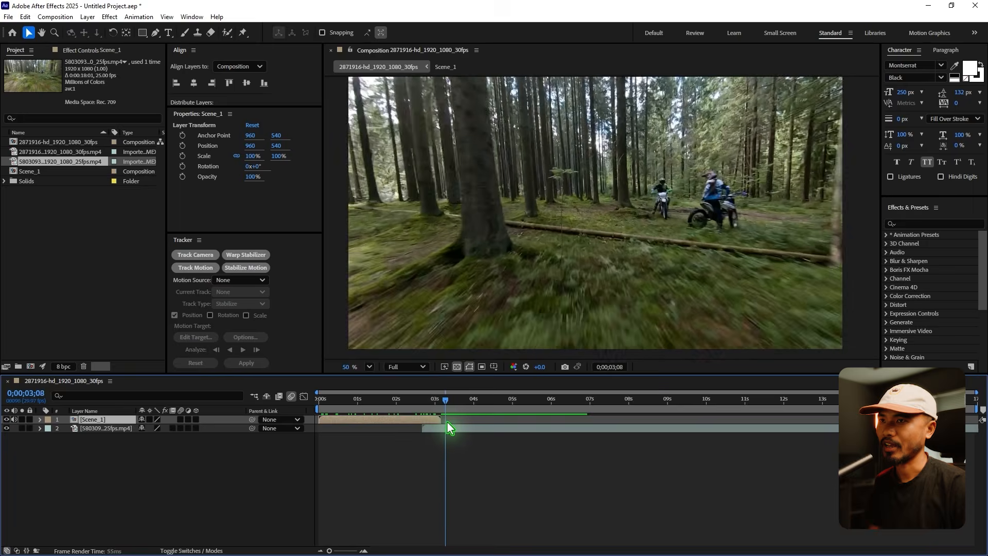
Trim the end of the 5803093 footage to 0;00;08;22 and end the work area at that frame.
left_click(474, 428)
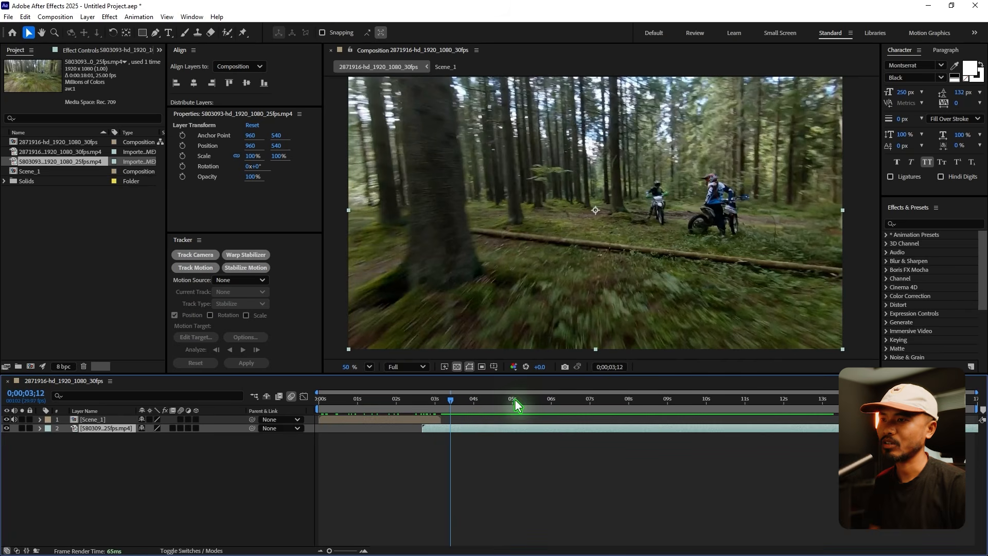
left_click_drag(454, 407, 659, 420)
key("Page_Up")
key("Page_Up")
key("Page_Up")
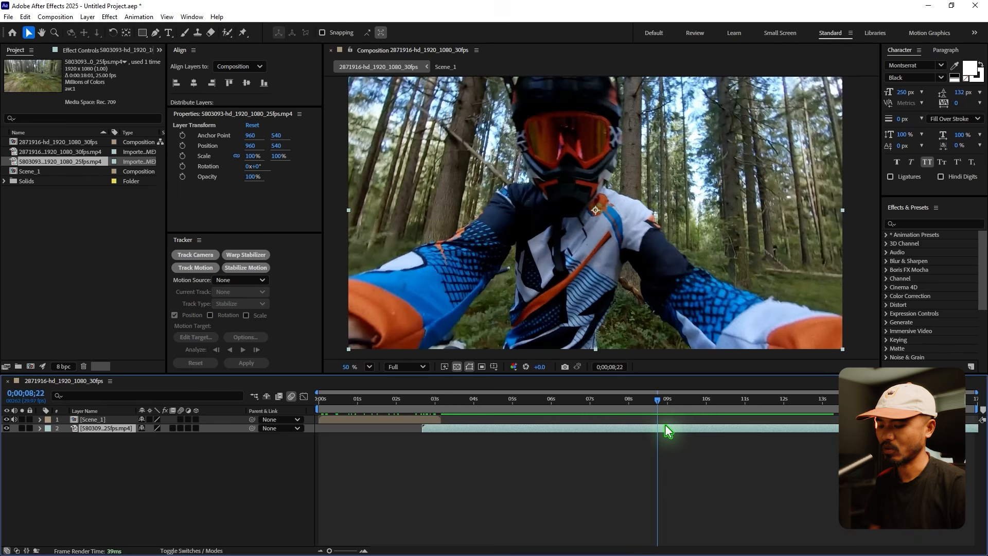
key("alt+bracketright")
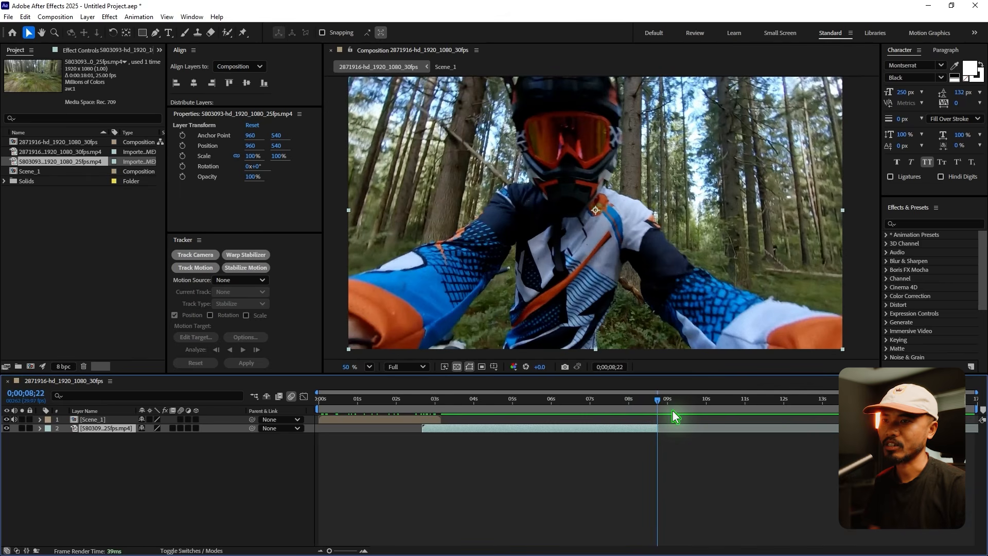
key("n")
Run Track Camera on the trimmed 5803093 footage.
left_click_drag(638, 401, 494, 432)
left_click(195, 255)
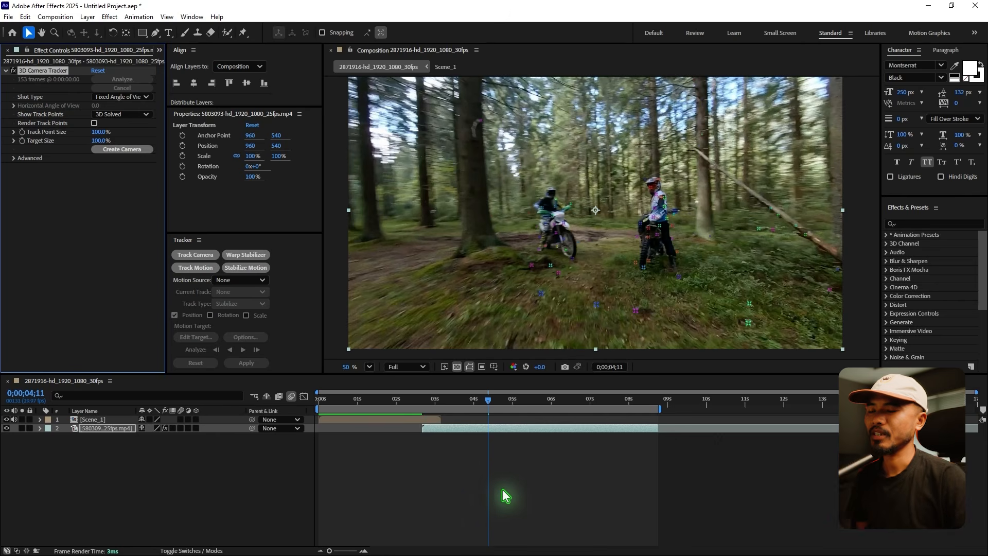
At 0;00;04;02, create a solid and camera from the track points on the ground in front of the riders.
left_click(476, 407)
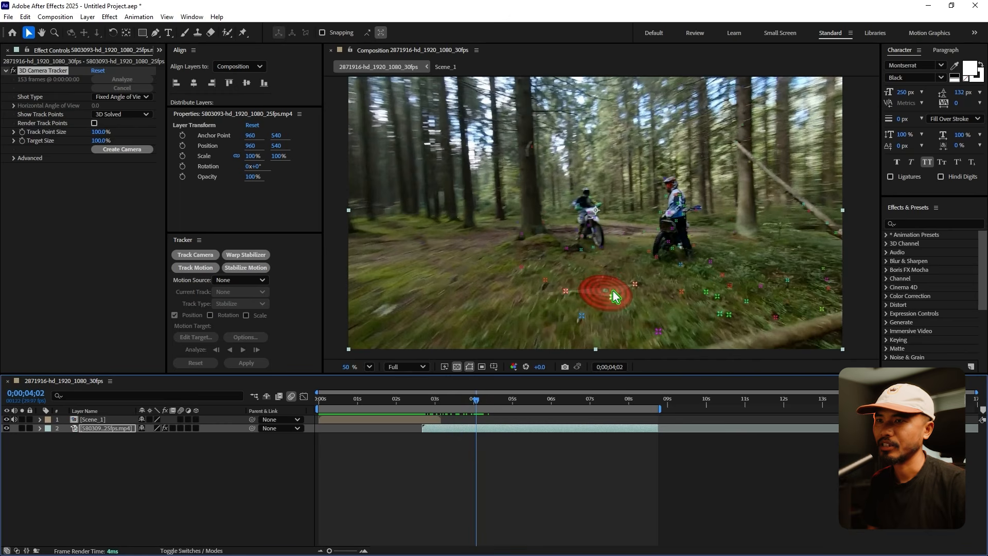
left_click_drag(663, 310, 558, 298)
mouse_move(627, 272)
left_mouse_down()
mouse_move(691, 317)
mouse_move(633, 309)
left_mouse_up()
right_click(628, 311)
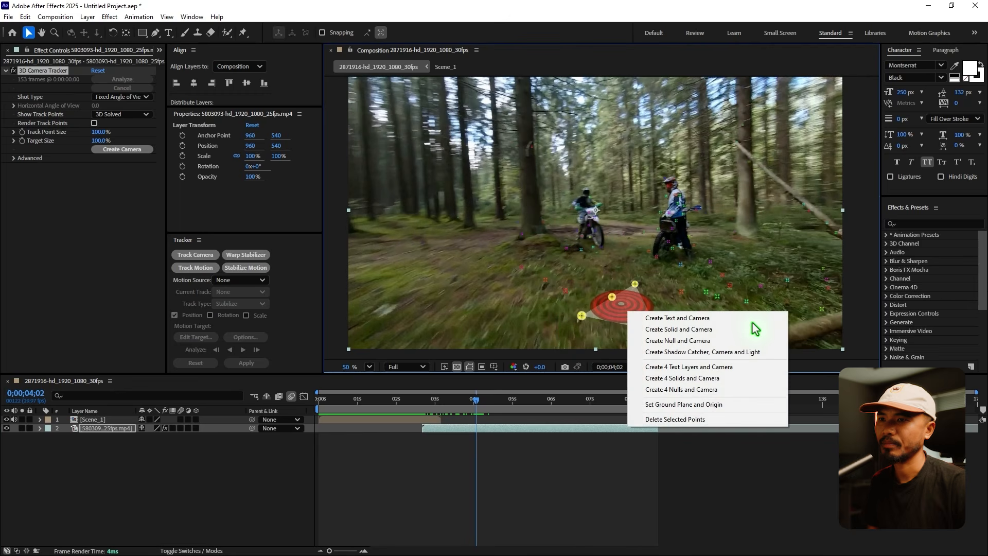
left_click(710, 331)
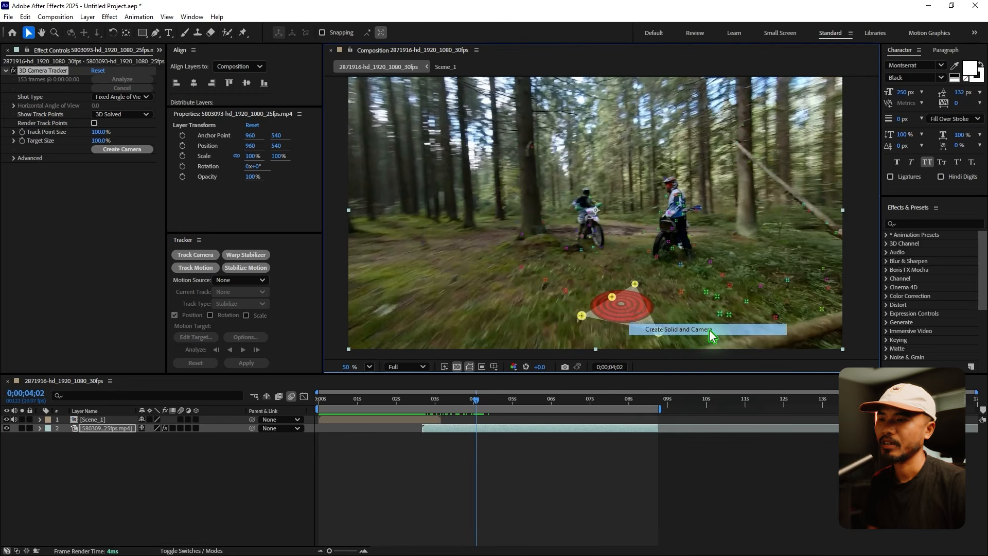
Add a "100% AE" text layer over the forest shot and make it a 3D layer.
left_click(169, 32)
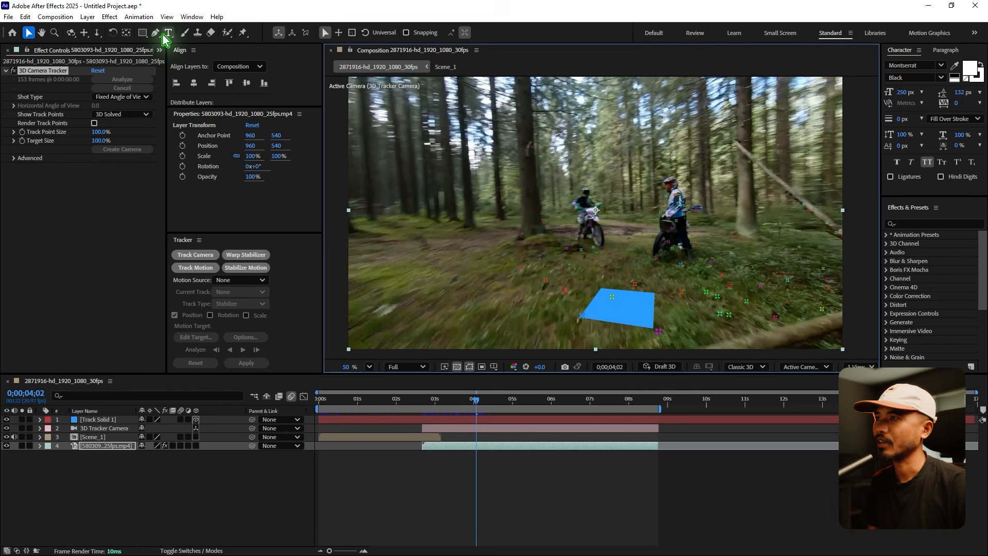
left_click(570, 293)
type("100")
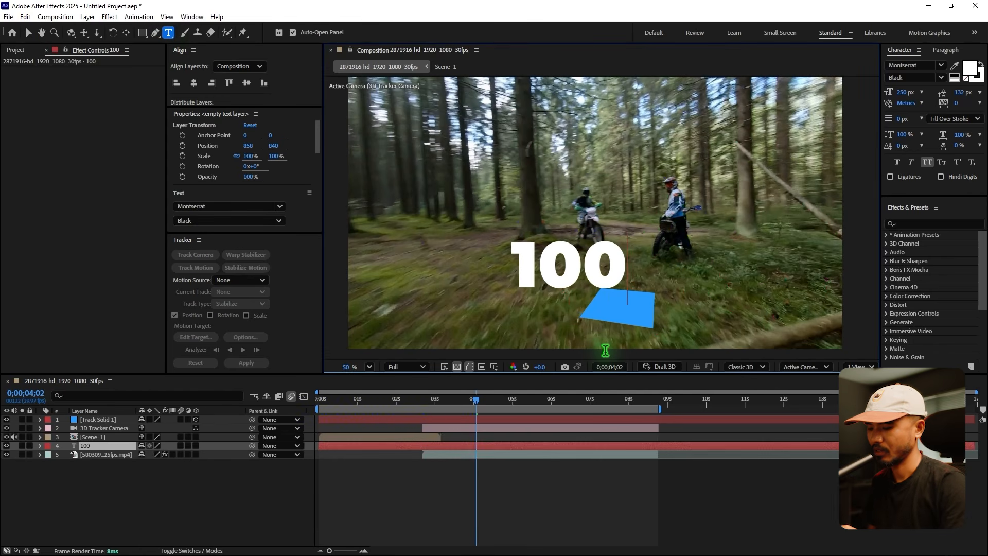
type("%")
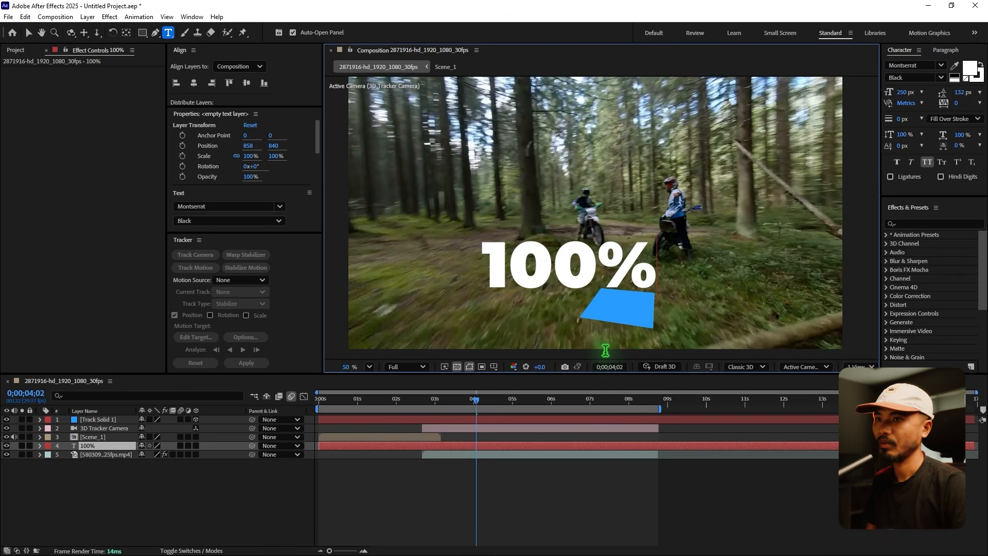
type(" AE")
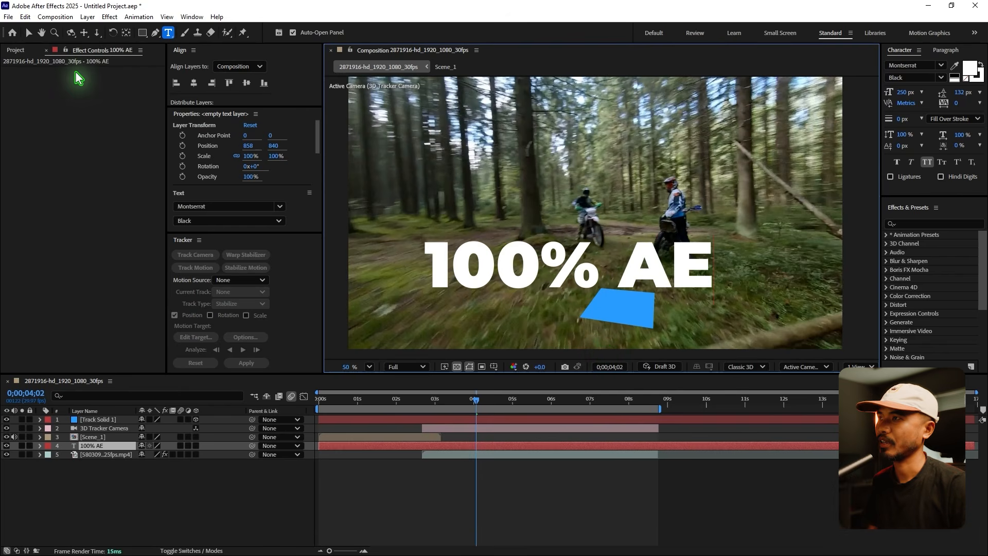
left_click(28, 32)
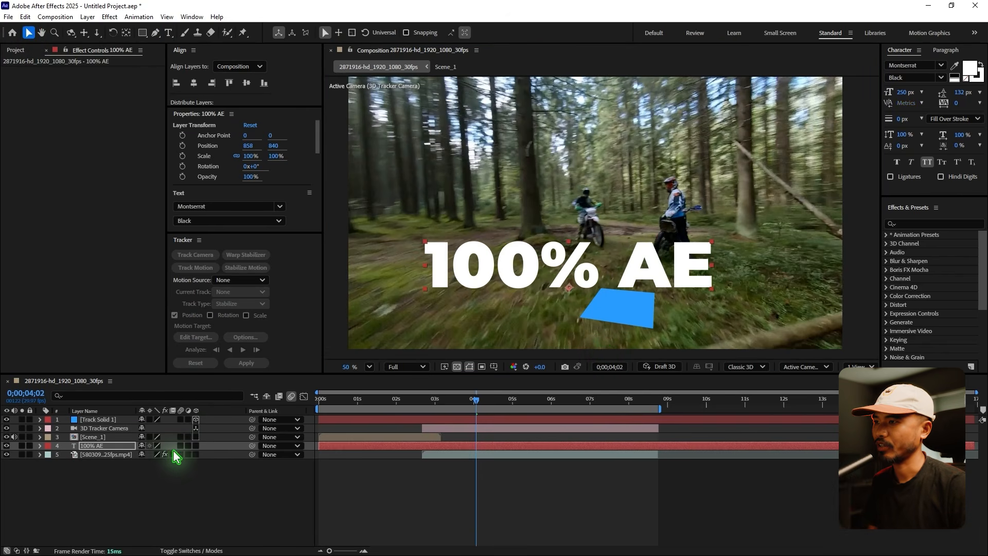
left_click(195, 445)
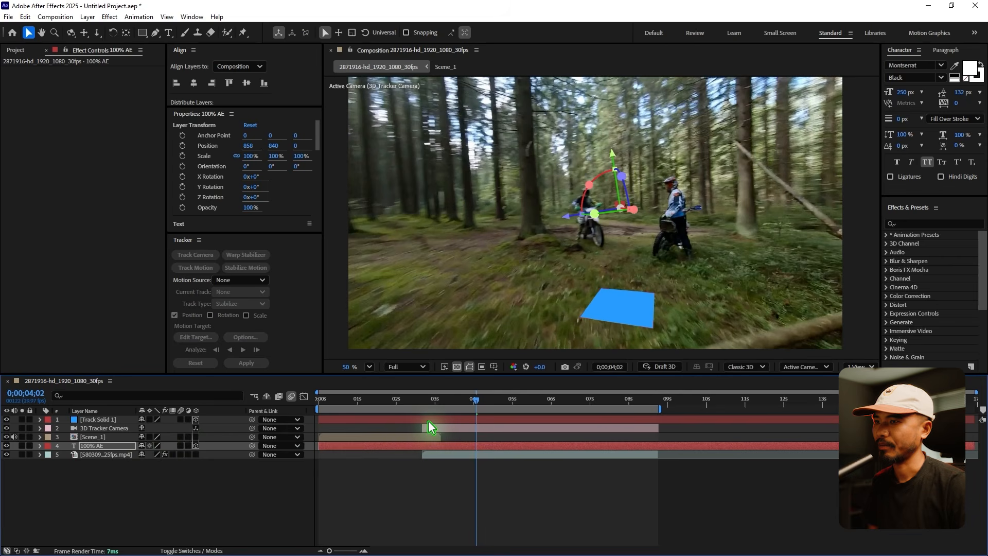
Place Track Solid 1 and the 3D Tracker Camera below Scene_1, and trim the start of Track Solid 1 and 100% AE to 0;00;02;20.
left_click(430, 421)
mouse_move(122, 430)
left_mouse_down()
mouse_move(128, 444)
mouse_move(109, 429)
mouse_move(111, 438)
left_mouse_up()
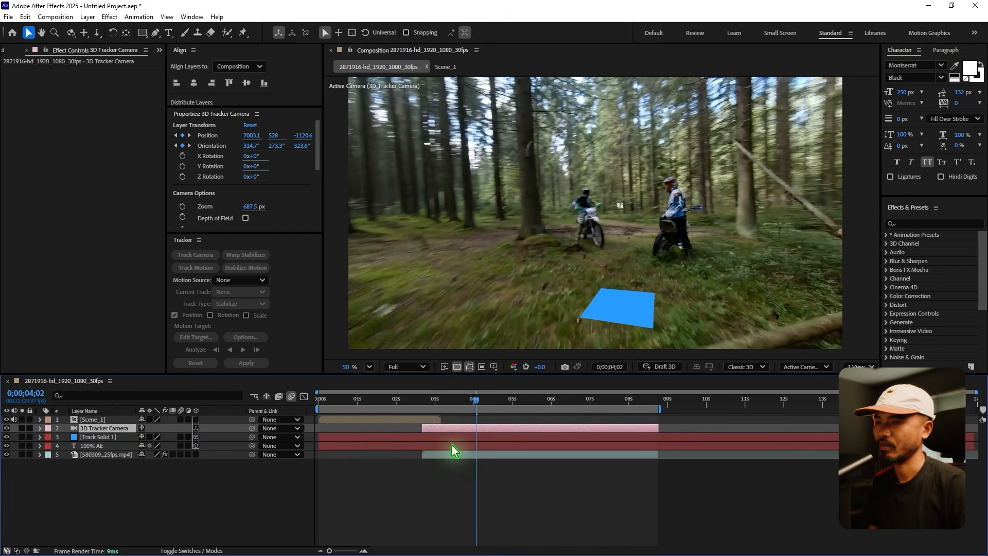
left_click(341, 438)
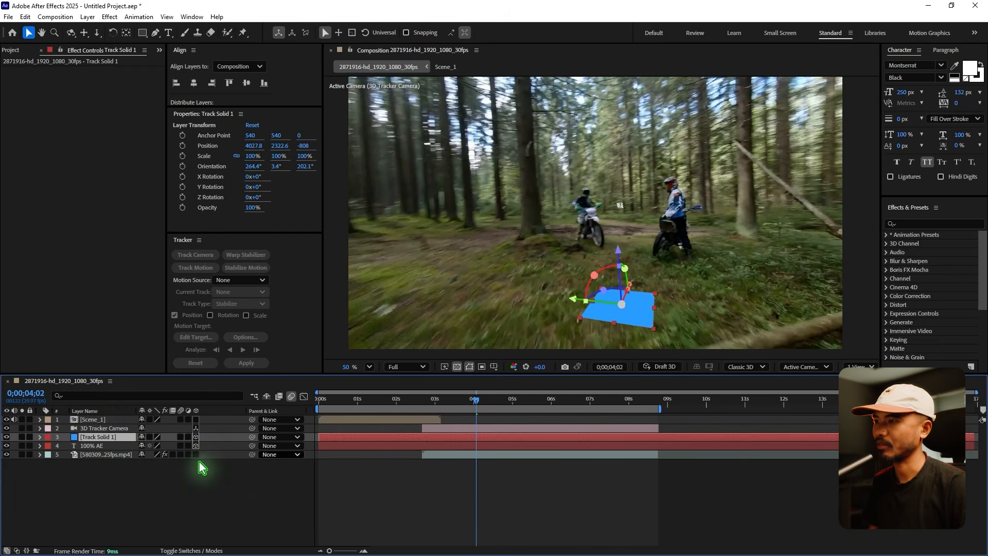
left_click(112, 446, "shift")
left_click_drag(406, 400, 423, 402)
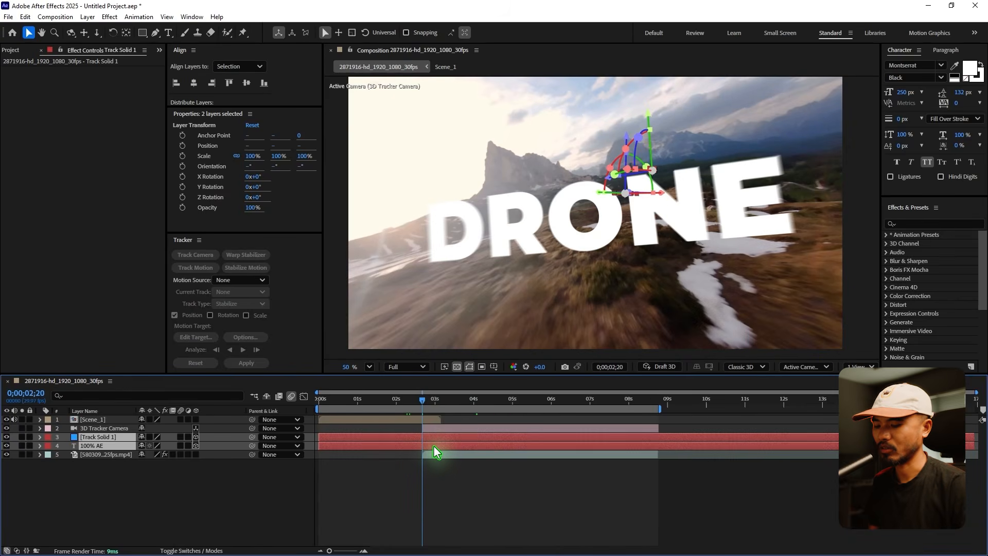
key("alt+bracketleft")
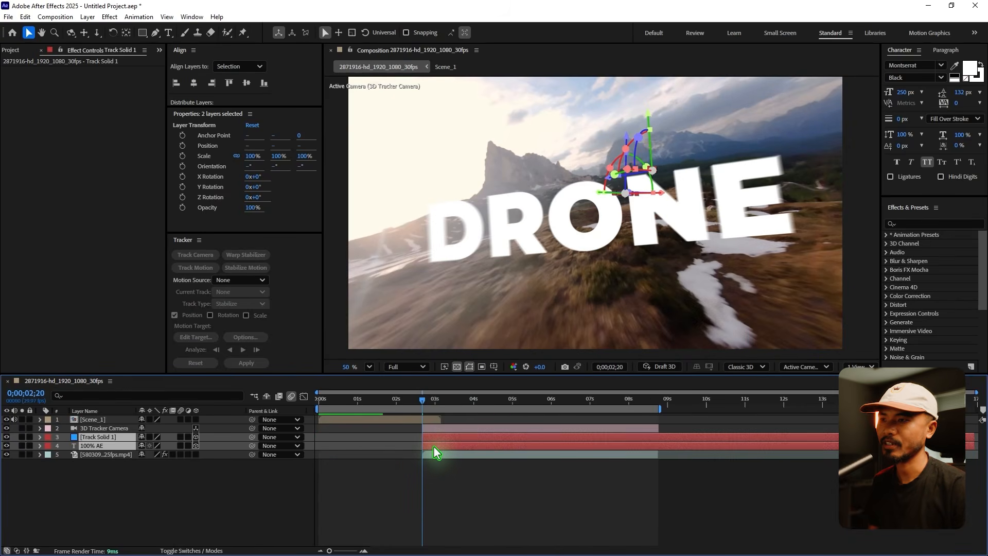
Copy the Position of Track Solid 1 onto the 100% AE text layer.
left_click_drag(424, 410, 470, 421)
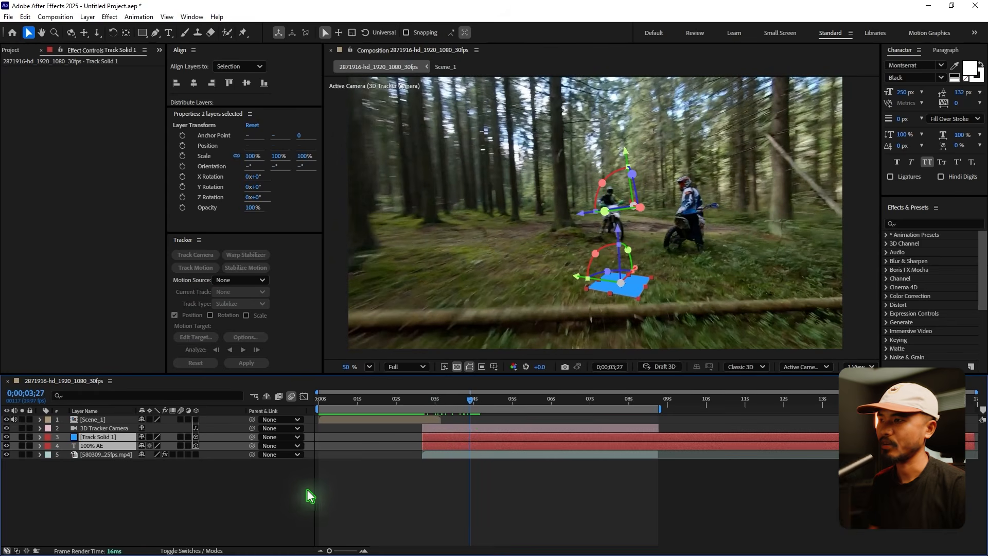
left_click(242, 501)
left_click(109, 447)
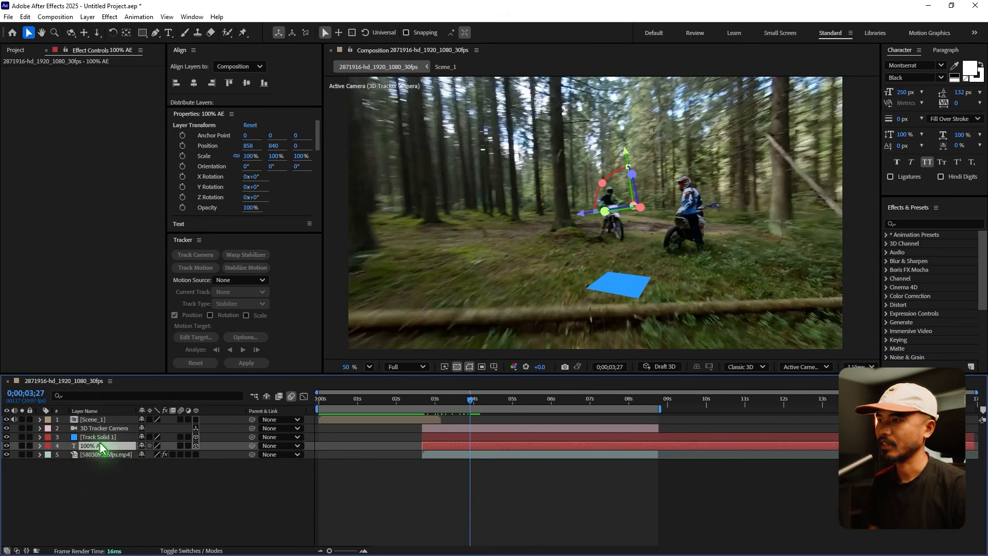
left_click(119, 438)
key("p")
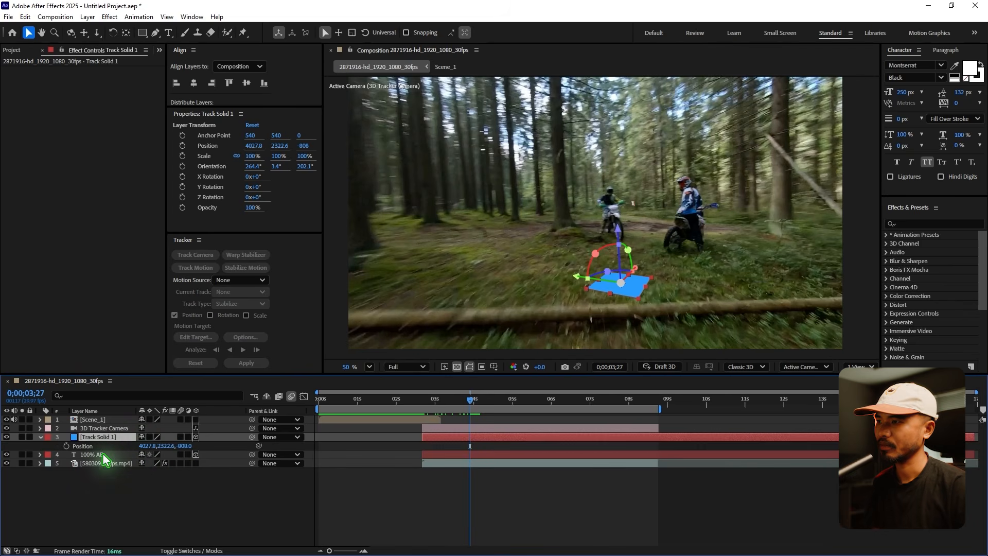
left_click(39, 437)
left_click(99, 447)
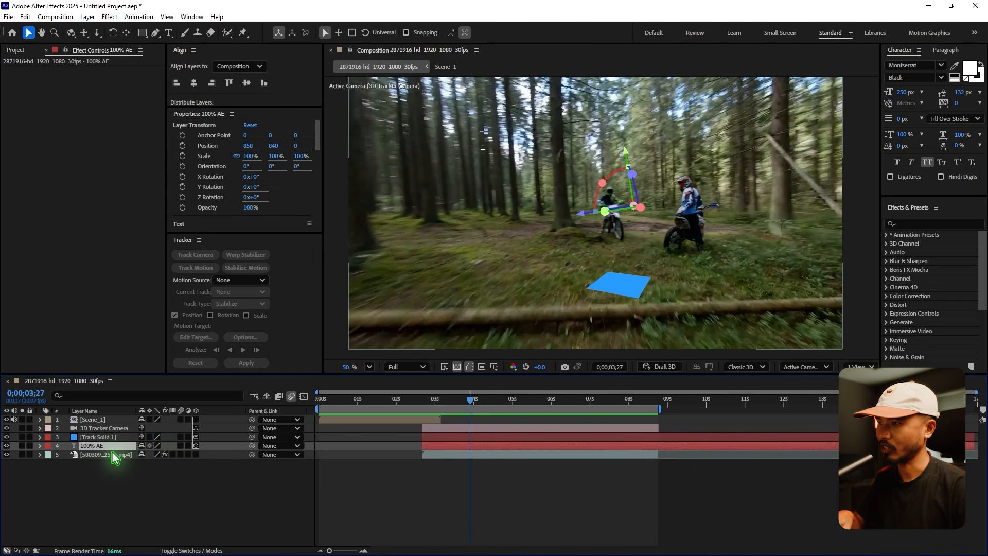
key("ctrl+v")
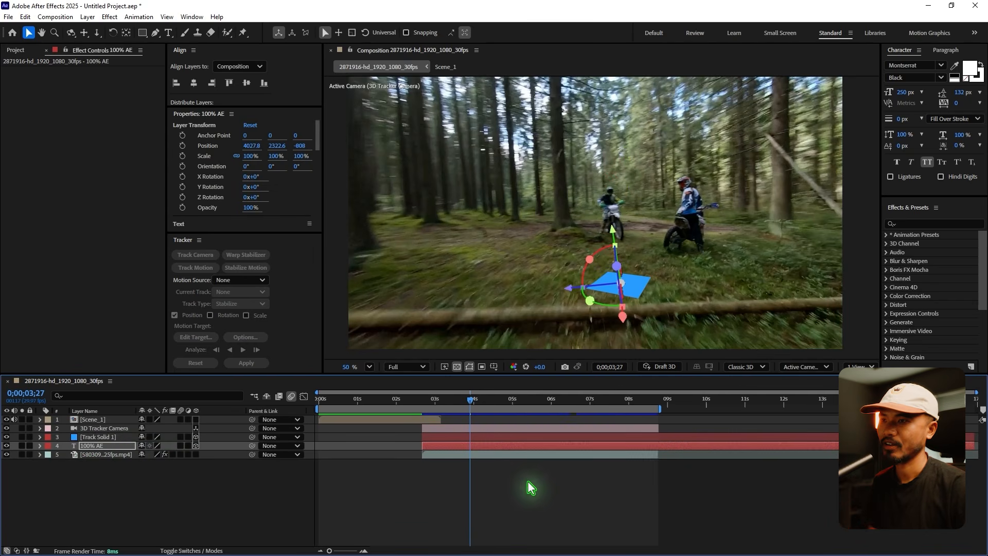
Rotate the 100% AE text upright to face the camera at 0;00;04;00 and raise it above the blue solid.
left_click(530, 488)
mouse_move(470, 399)
left_mouse_down()
mouse_move(502, 400)
mouse_move(473, 399)
left_mouse_up()
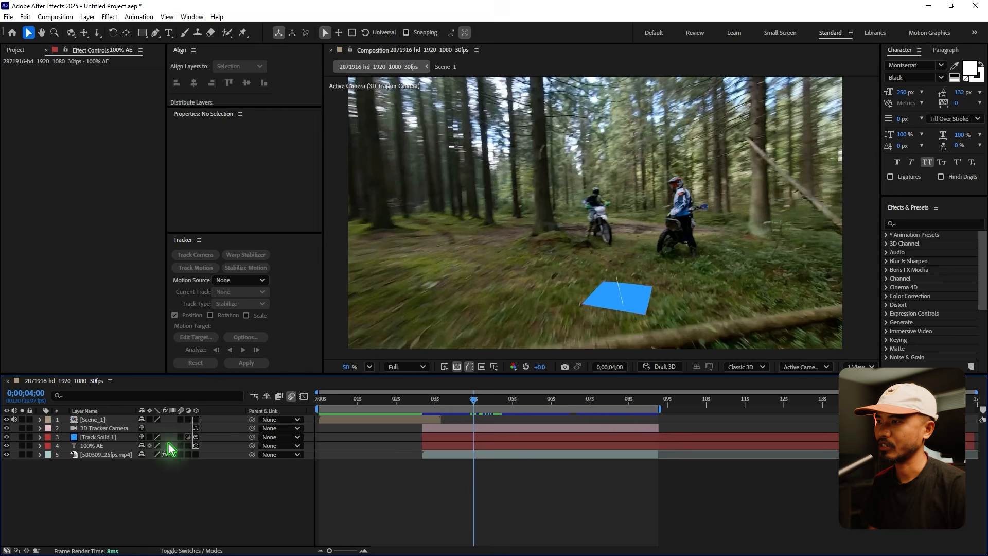
left_click(98, 446)
left_click_drag(618, 327, 639, 335)
left_click_drag(624, 252, 624, 200)
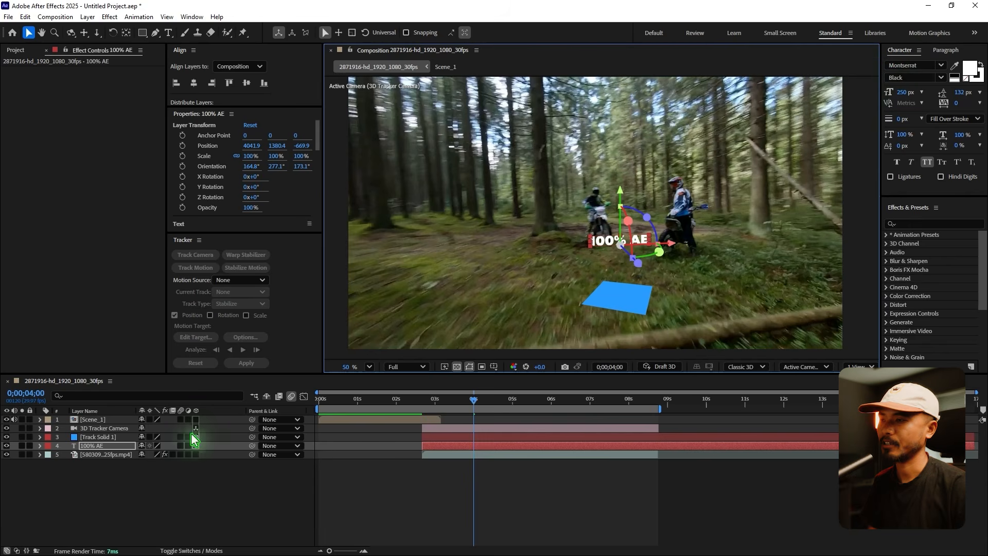
Scale the 100% AE text to 352% and raise it further, to a Y position of about 995.
key("s")
left_click_drag(155, 456, 284, 458)
left_click_drag(422, 402, 489, 420)
left_click_drag(657, 228, 658, 184)
At 0;00;07;00, create a text layer from the 3D Camera Tracker points on the rider's chest.
left_click_drag(489, 403, 590, 412)
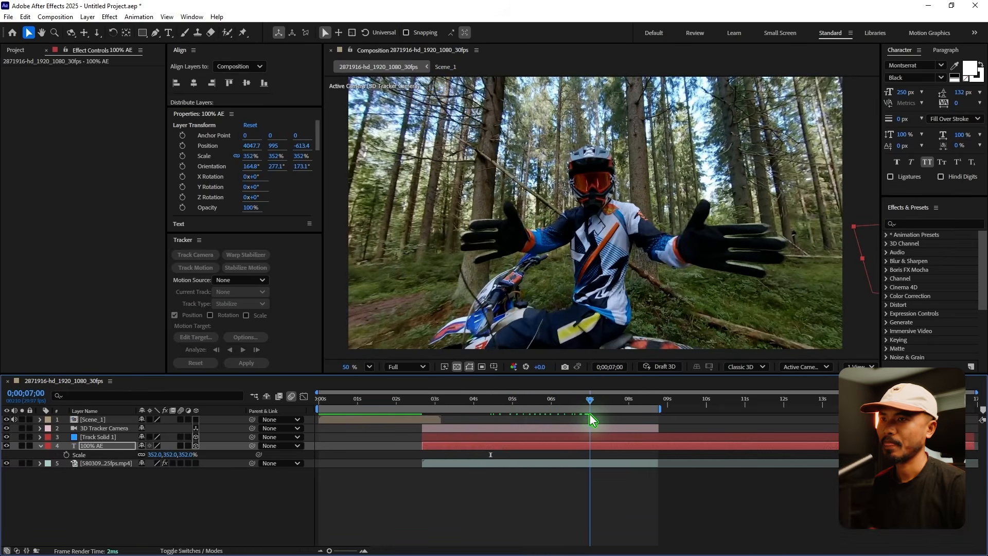
left_click(107, 465)
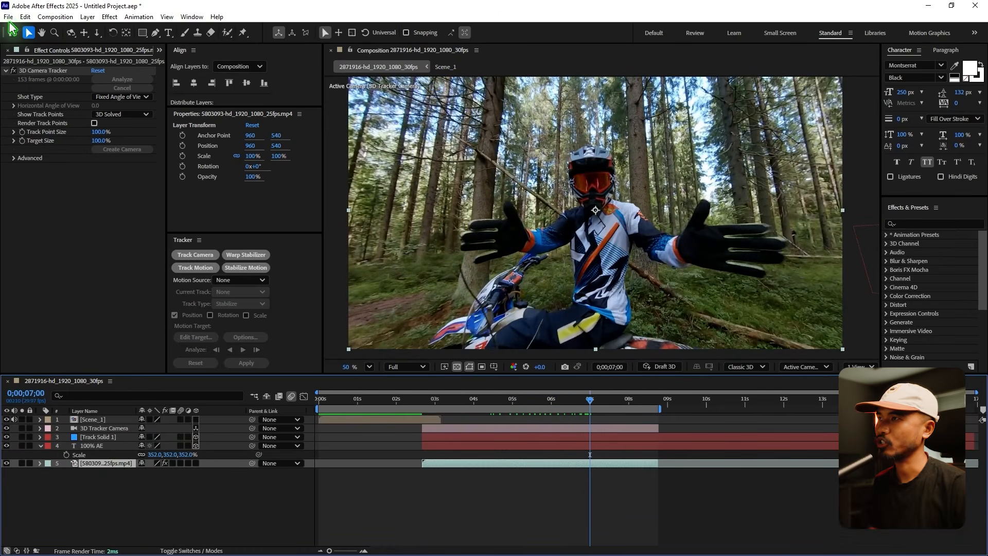
left_click(48, 72)
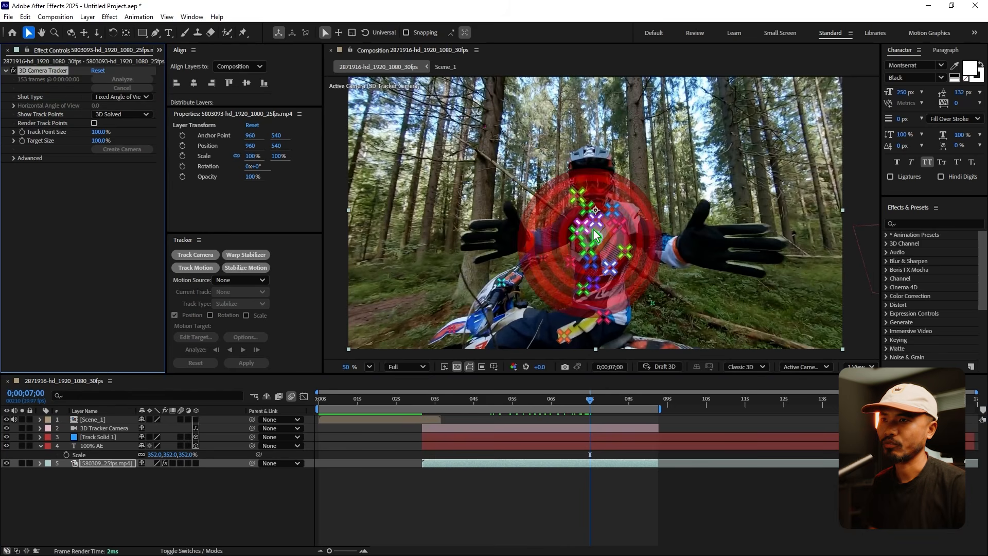
mouse_move(598, 205)
left_mouse_down()
mouse_move(610, 275)
mouse_move(601, 207)
left_mouse_up()
right_click(597, 245)
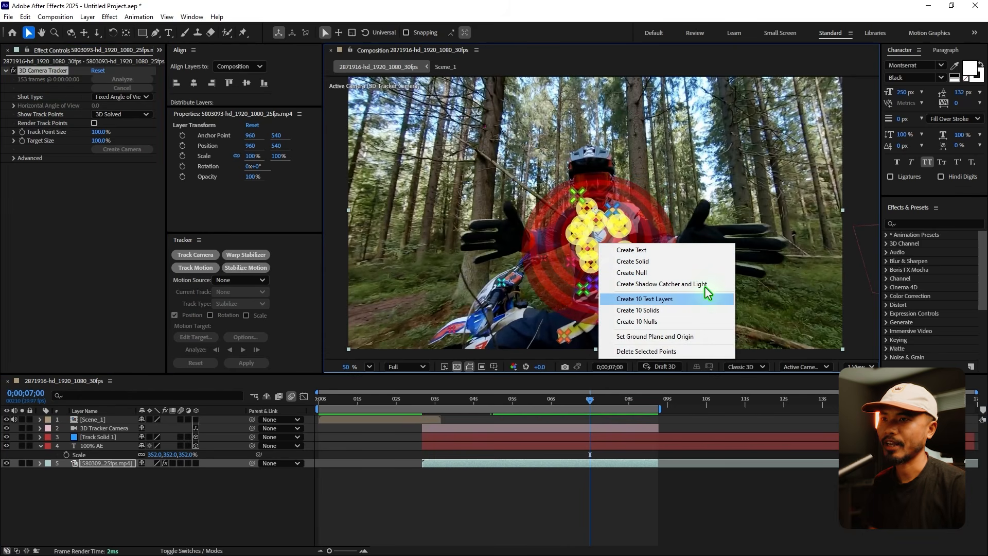
left_click(660, 252)
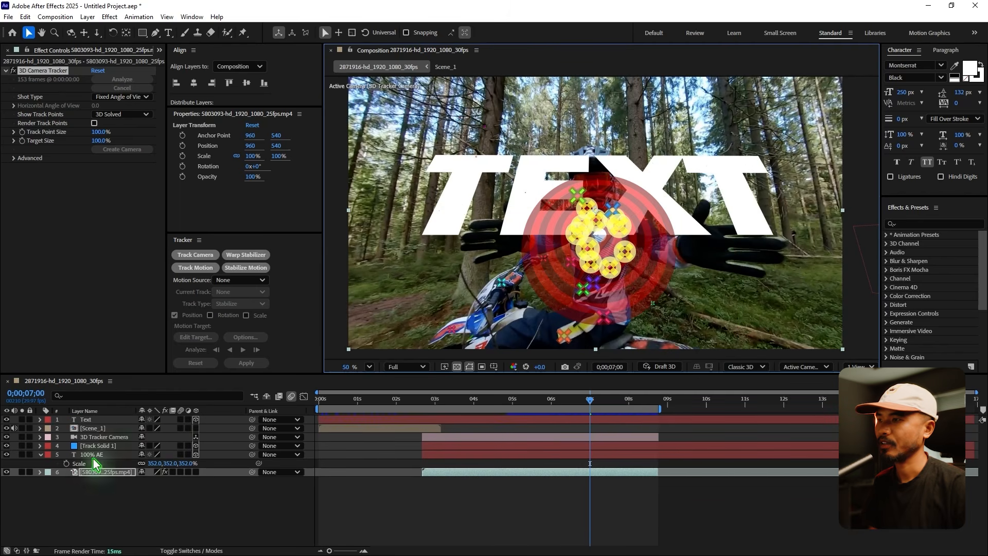
Replace the wording of the new tracked text layer with "drone".
double_click(85, 420)
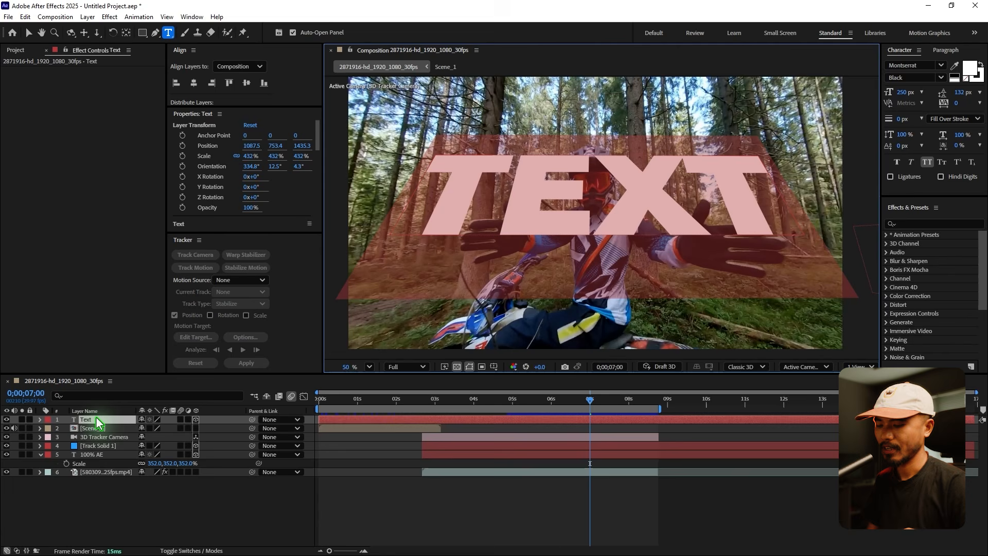
type("drone")
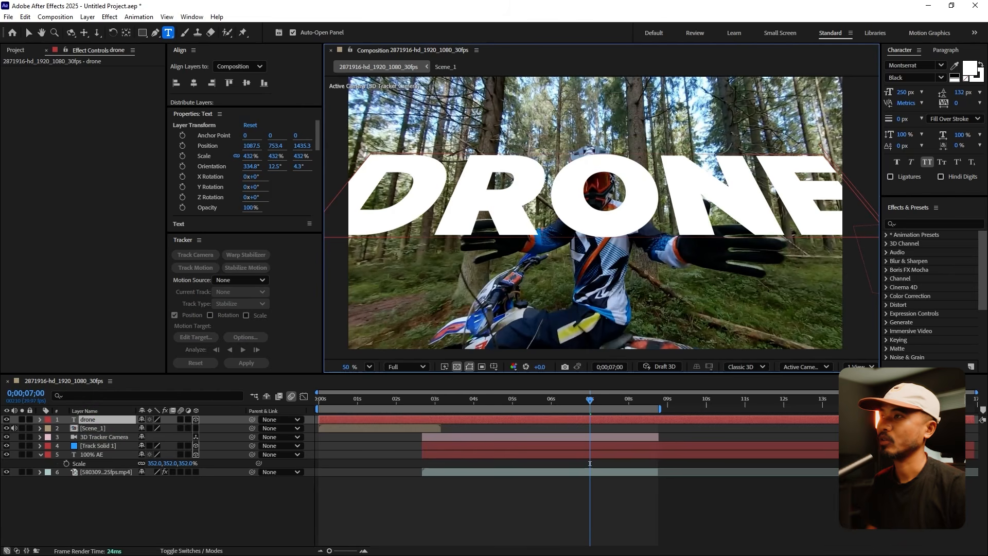
left_click(27, 32)
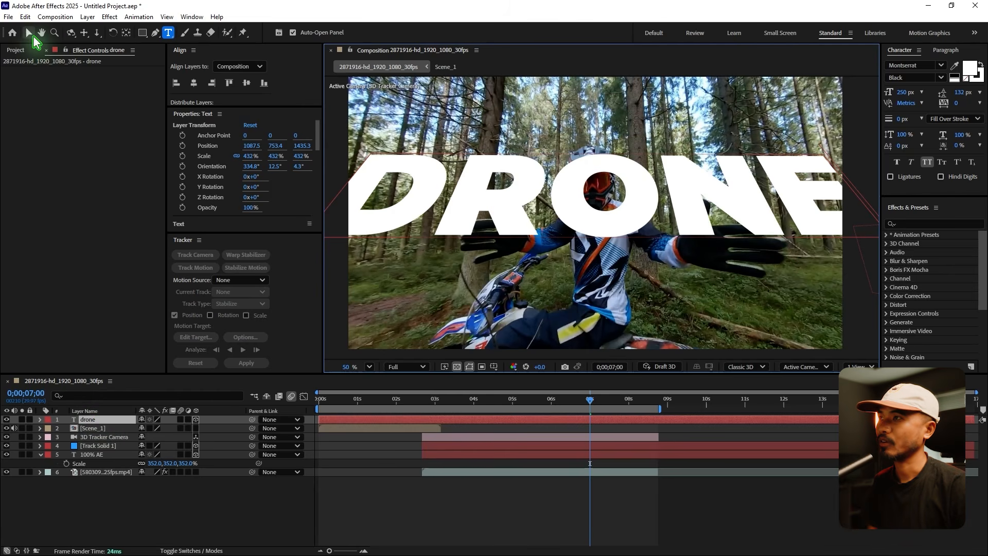
Set the drone text's font size to 90 px and rotate the layer upright to face the camera.
left_click_drag(902, 92, 847, 94)
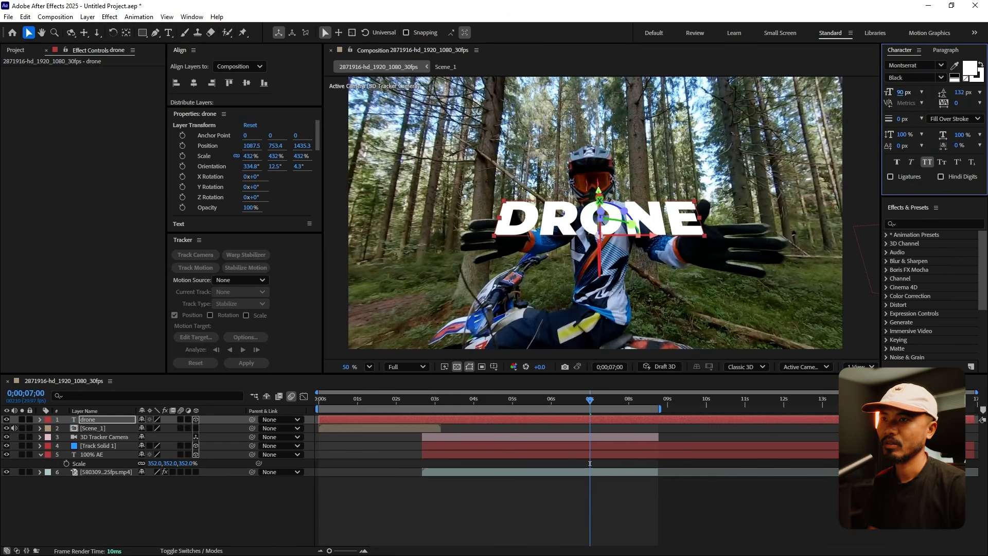
left_click_drag(600, 201, 601, 232)
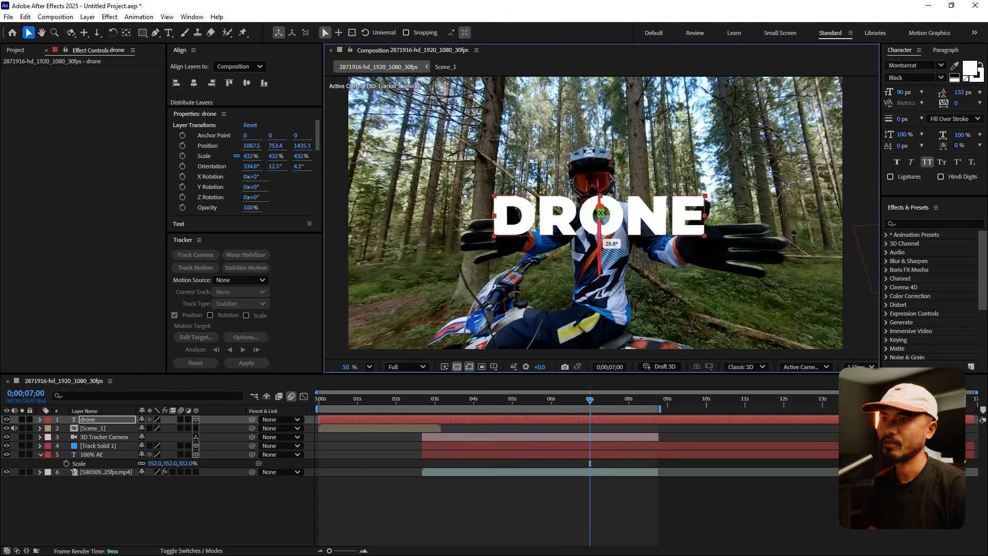
key("ctrl+z")
Extend the drone text to read "fpv drone transition", with each word on its own line.
double_click(634, 213)
left_click(510, 218)
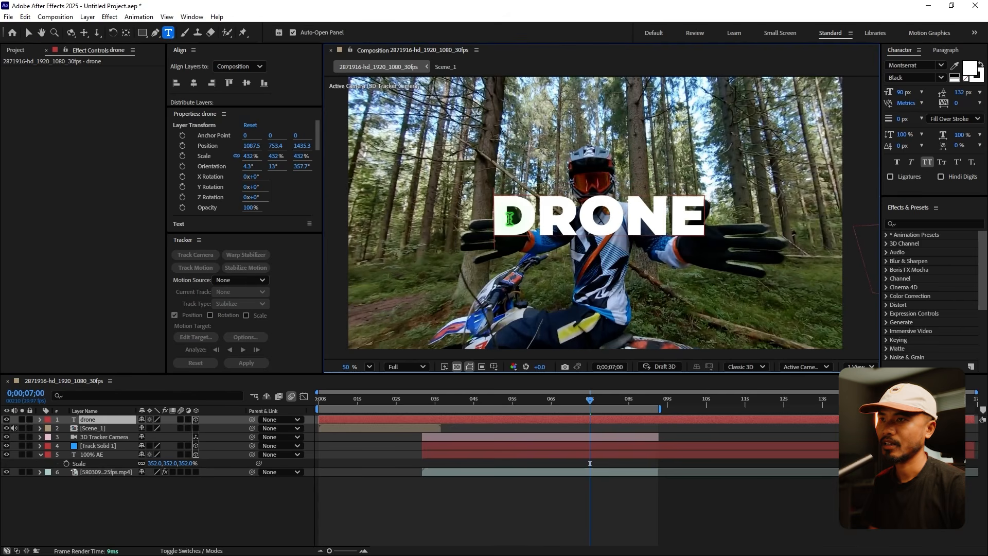
type("fpv")
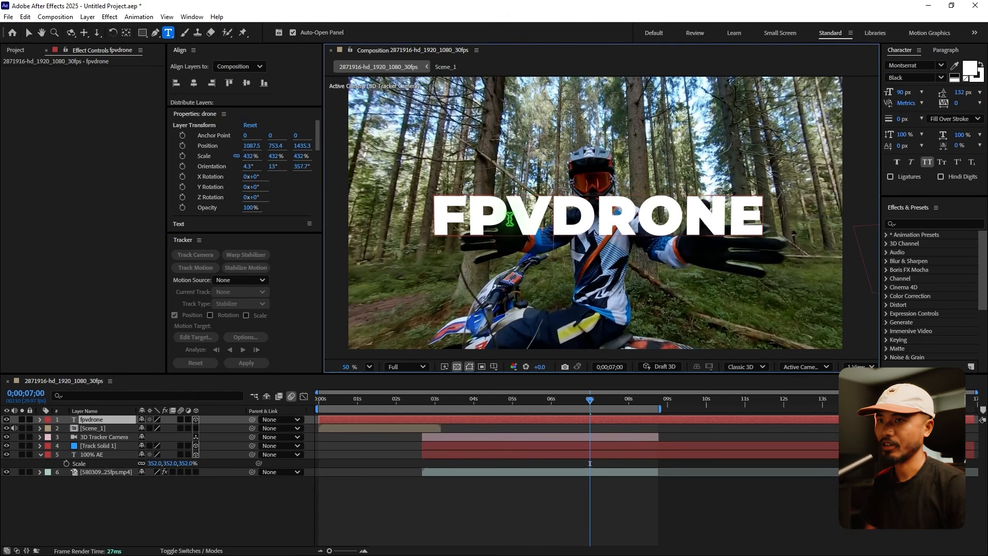
key("Return")
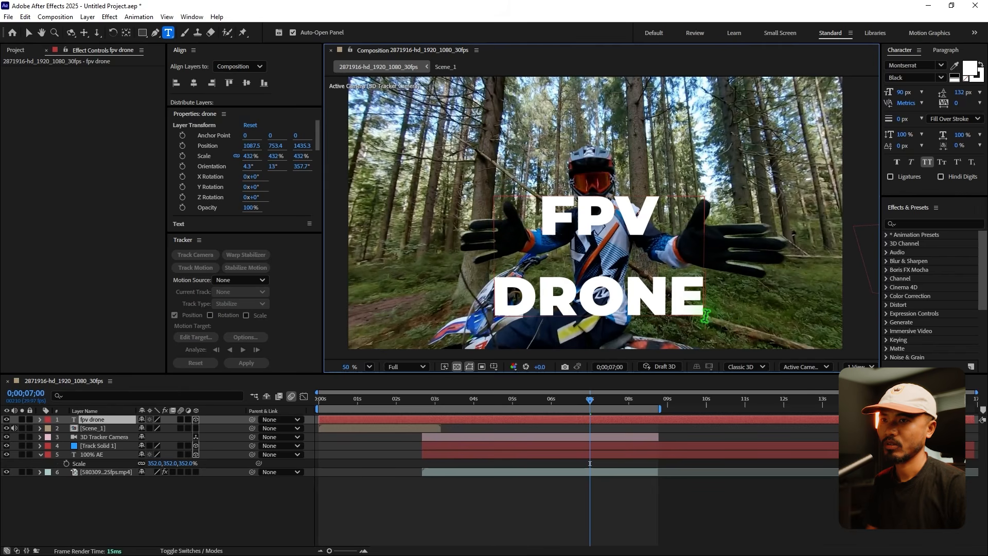
type("tra")
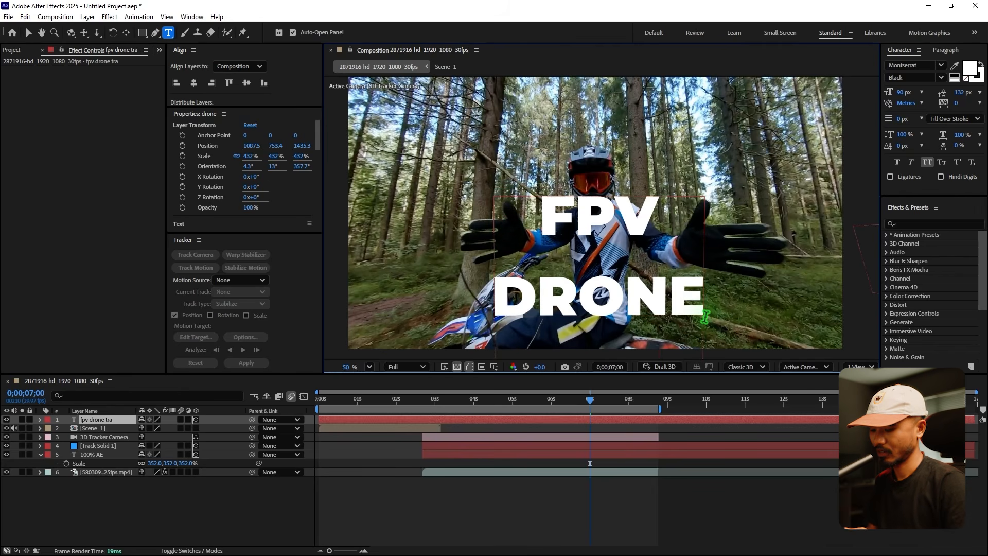
type("nsition")
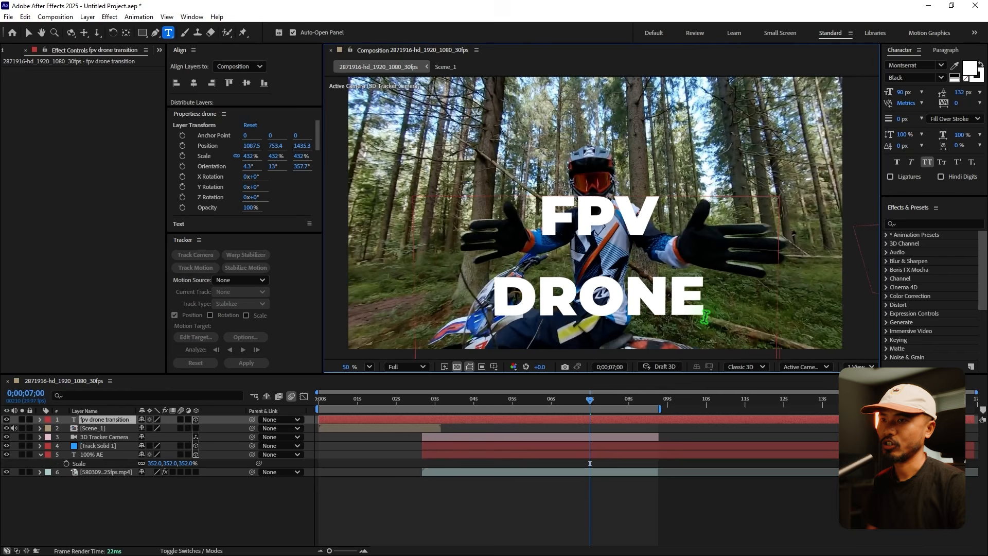
Set the fpv drone transition title's line spacing to 78 px and restyle its FPV line in Montserrat Medium at 53 px.
left_click(29, 32)
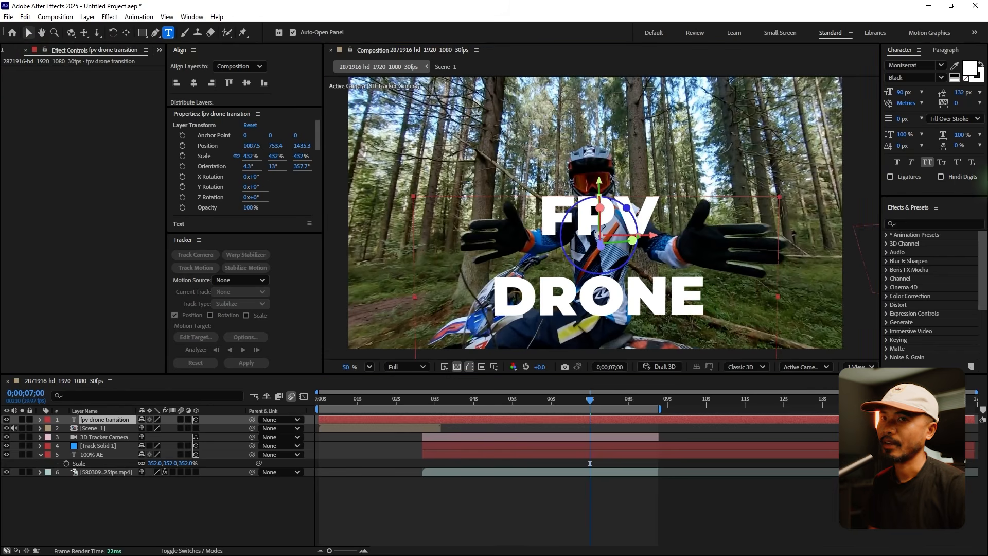
mouse_move(957, 95)
left_mouse_down()
mouse_move(920, 98)
mouse_move(940, 101)
left_mouse_up()
left_click(640, 218)
double_click(640, 218)
left_click_drag(667, 205, 539, 207)
left_click(918, 77)
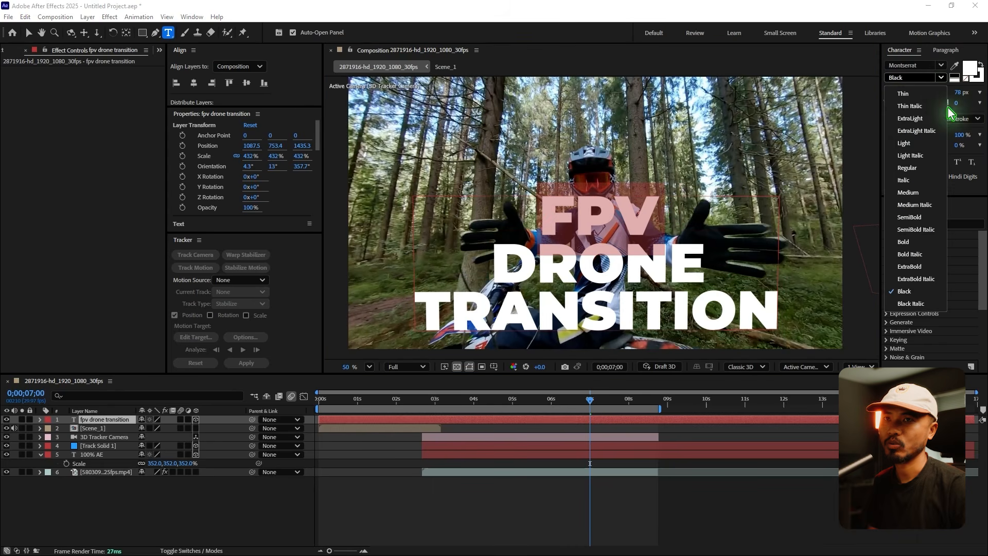
left_click(909, 193)
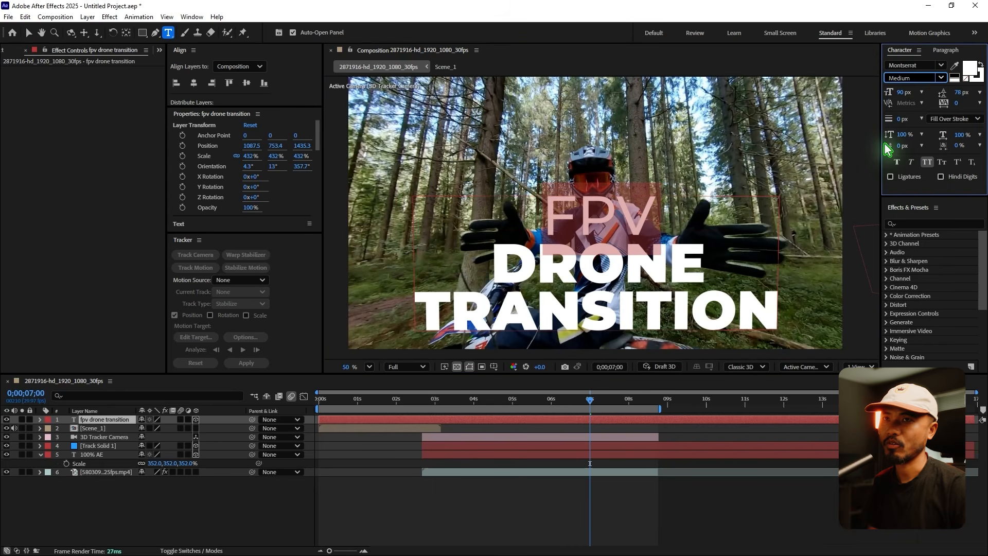
left_click_drag(905, 93, 891, 96)
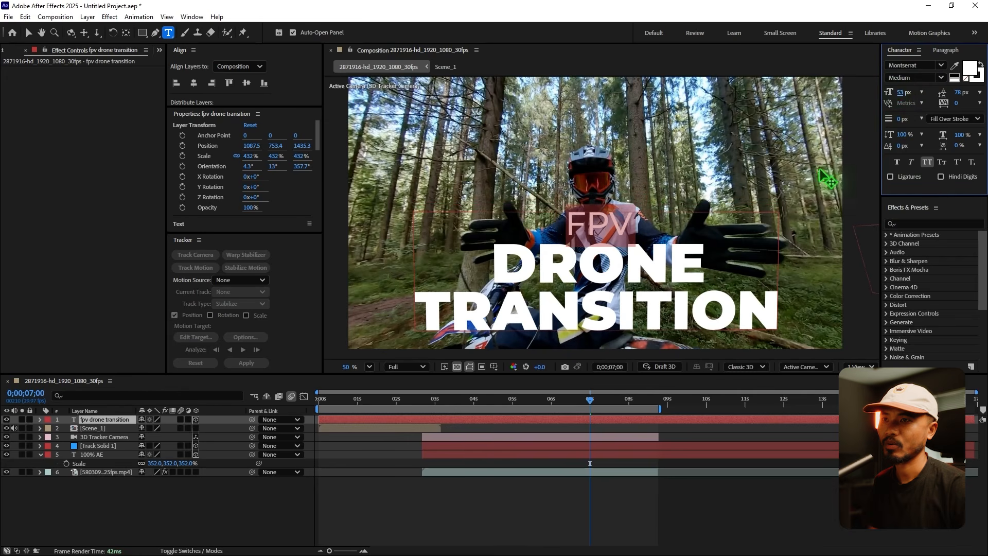
Restyle the TRANSITION line in Medium at 39 px with line spacing of 36 px.
left_click_drag(416, 310, 785, 309)
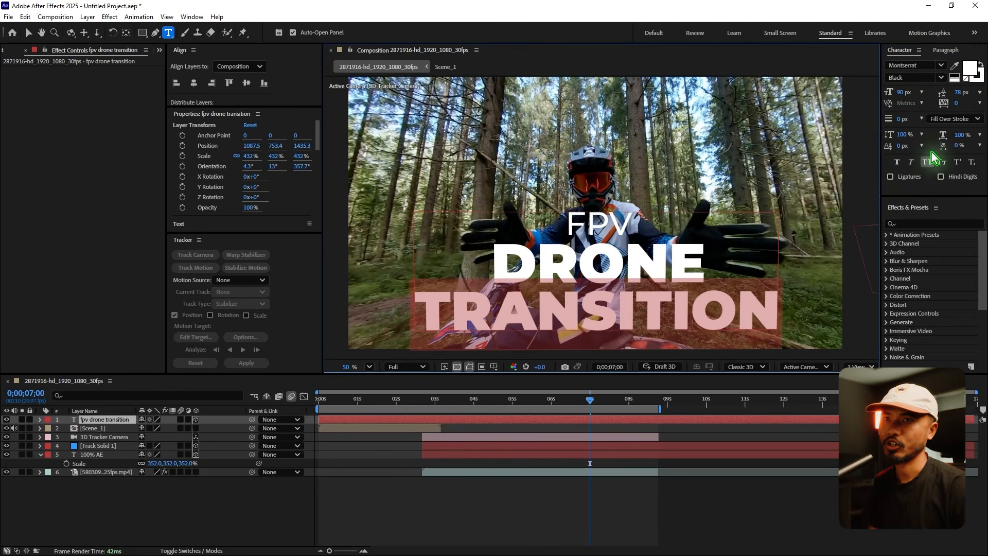
left_click(939, 79)
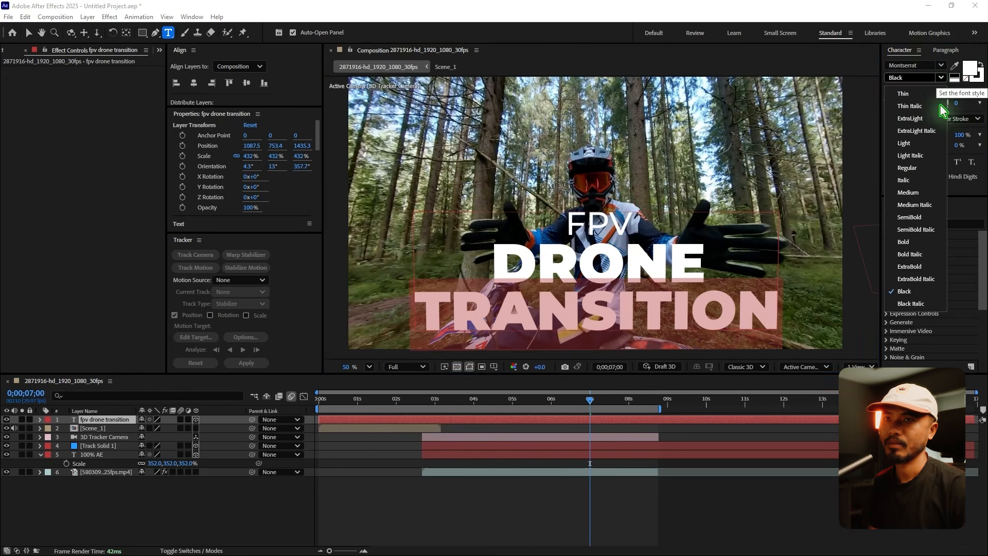
left_click(908, 194)
left_click_drag(898, 93, 882, 101)
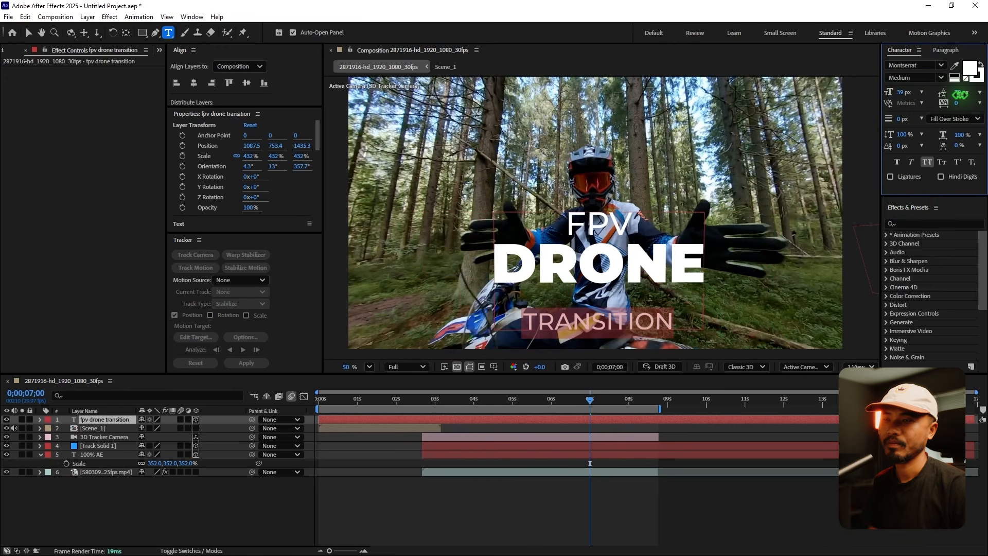
left_click_drag(962, 93, 946, 100)
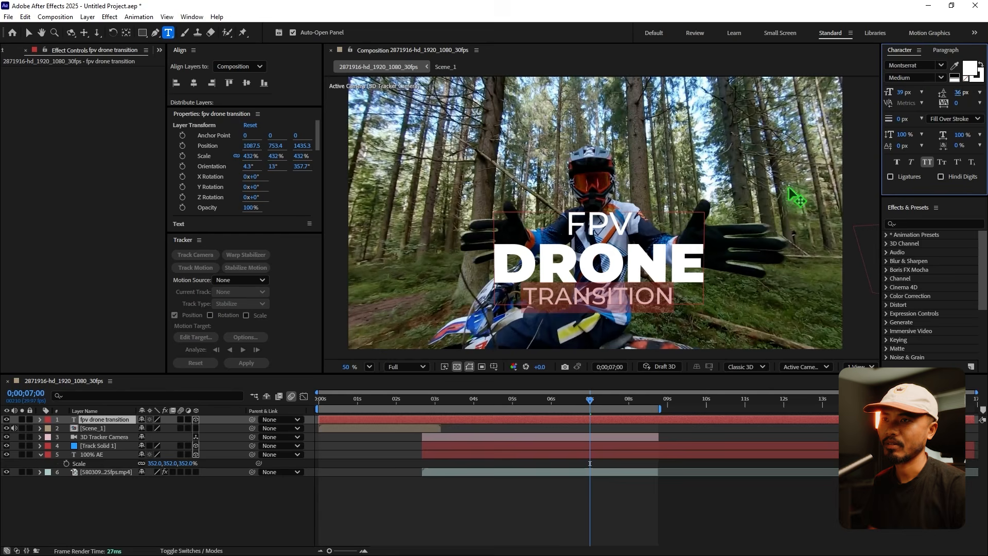
Set the line spacing to 101 px for the FPV line and 66 px for the DRONE and TRANSITION lines.
left_click_drag(630, 227, 568, 220)
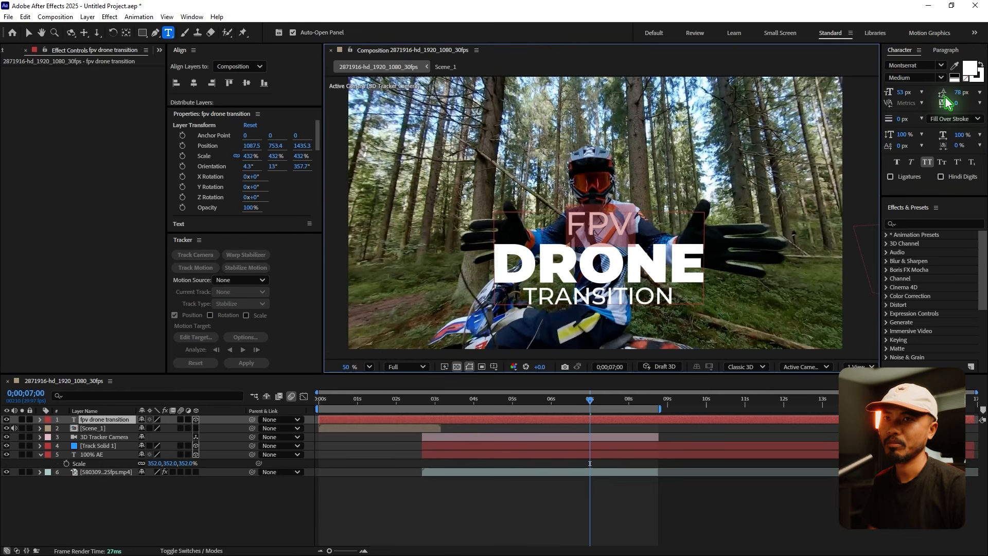
left_click_drag(959, 94, 958, 94)
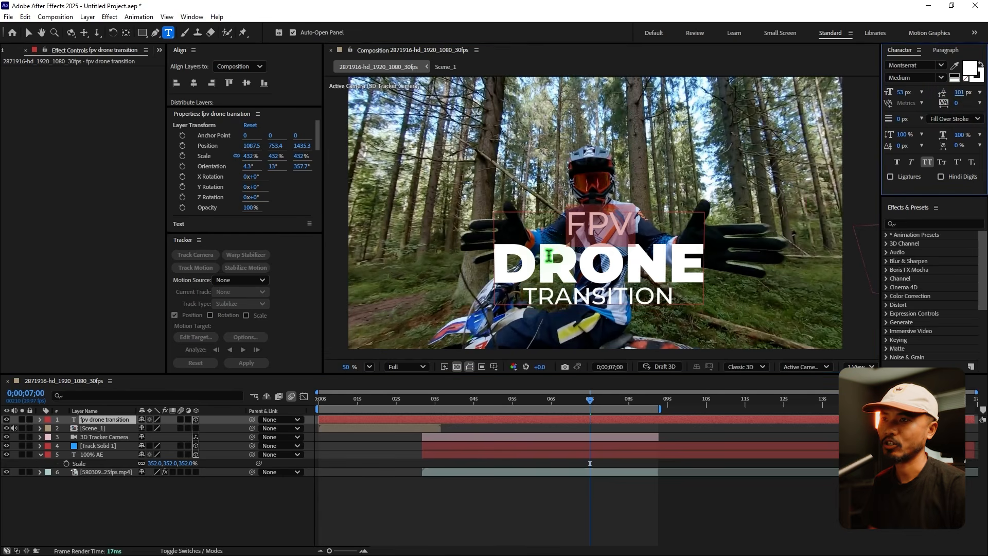
left_click_drag(494, 266, 719, 313)
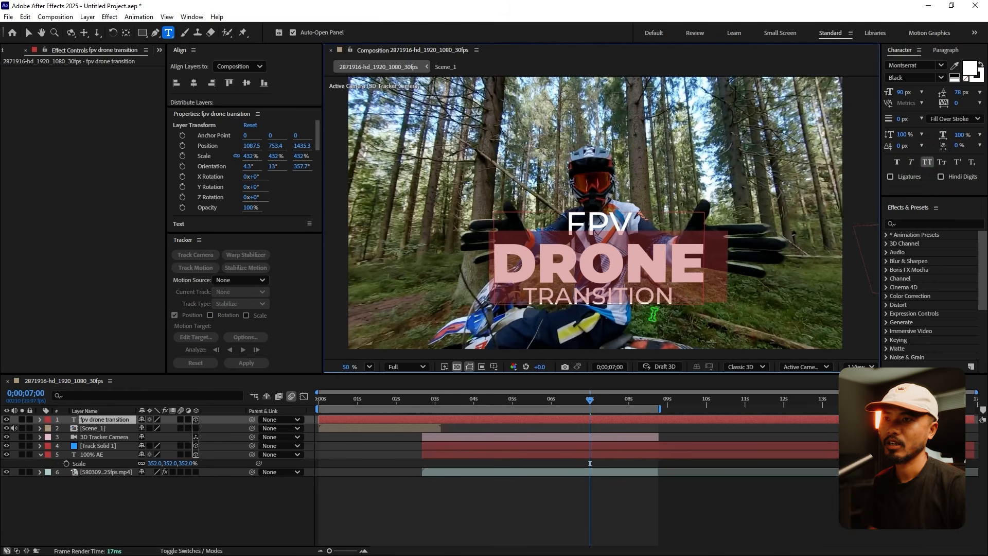
left_click_drag(959, 93, 955, 92)
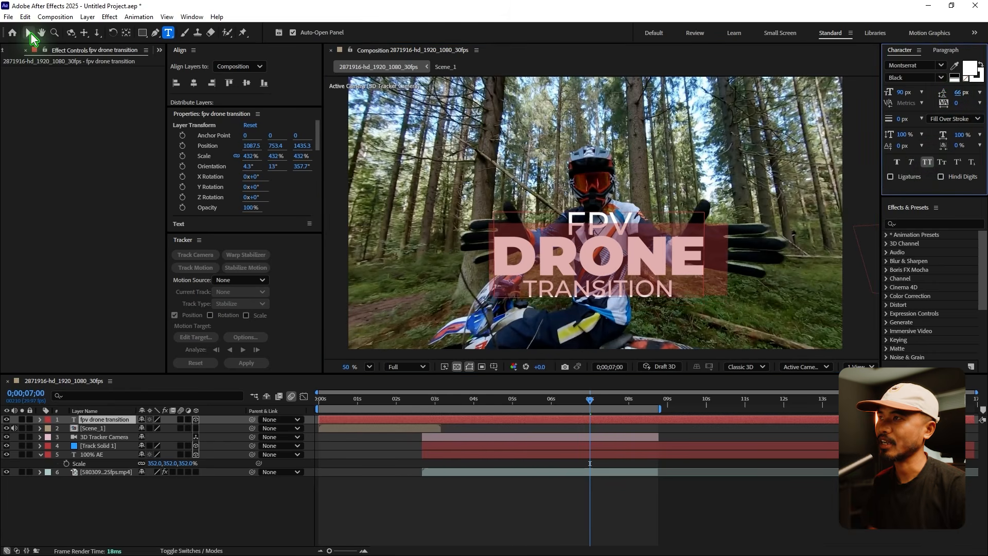
left_click(28, 33)
left_click(481, 501)
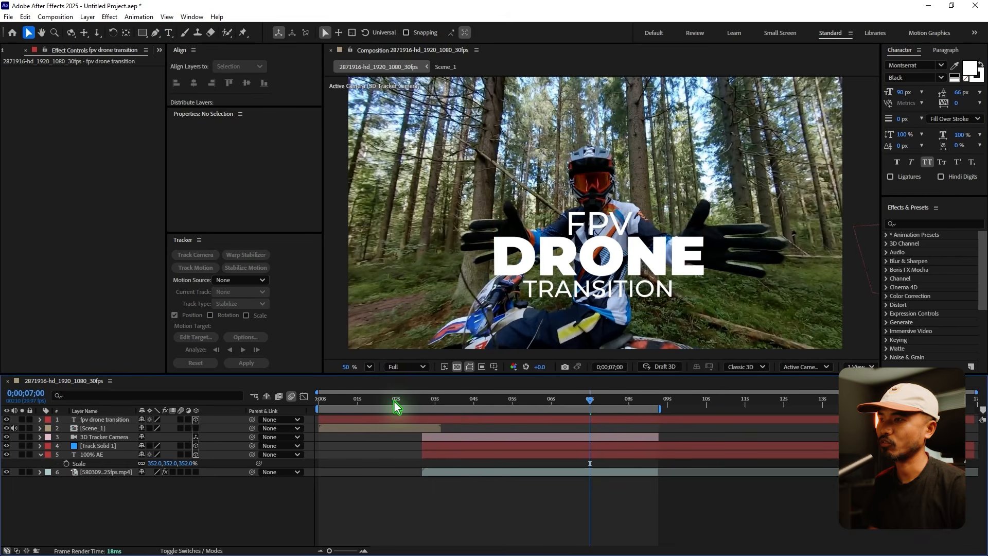
Trim the start of the fpv drone transition layer to 0;00;02;20 and move the layer below Scene_1.
left_click(422, 404)
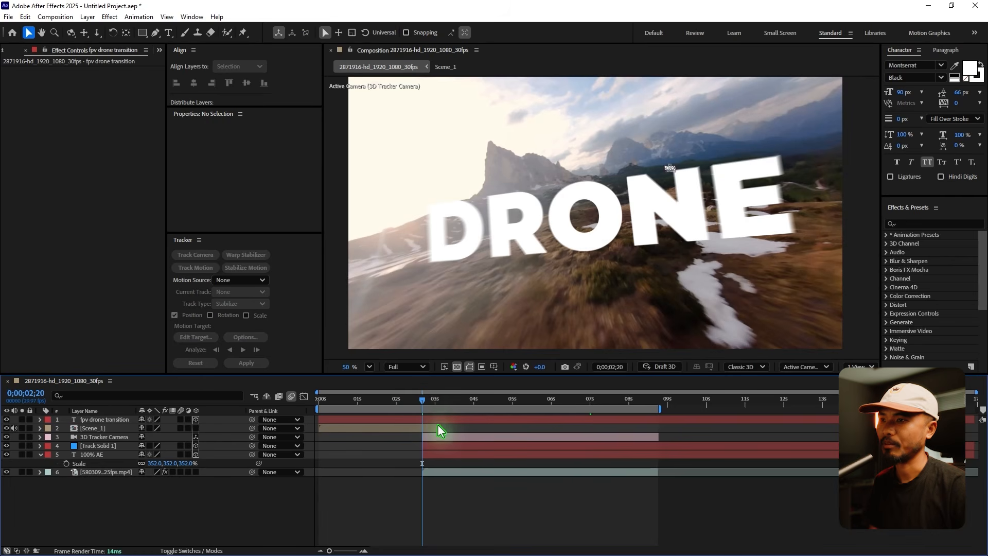
left_click(441, 420)
key("alt+[")
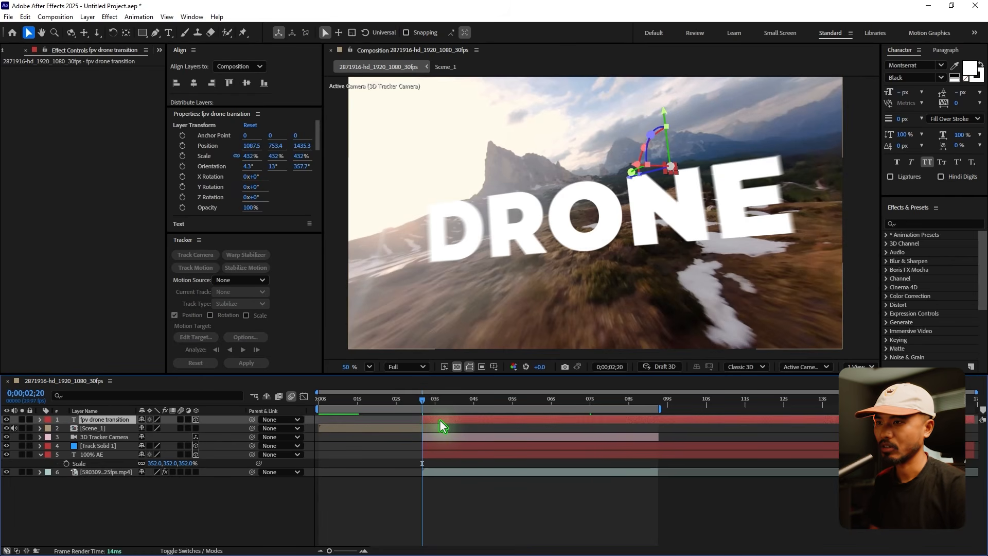
left_click_drag(101, 420, 106, 433)
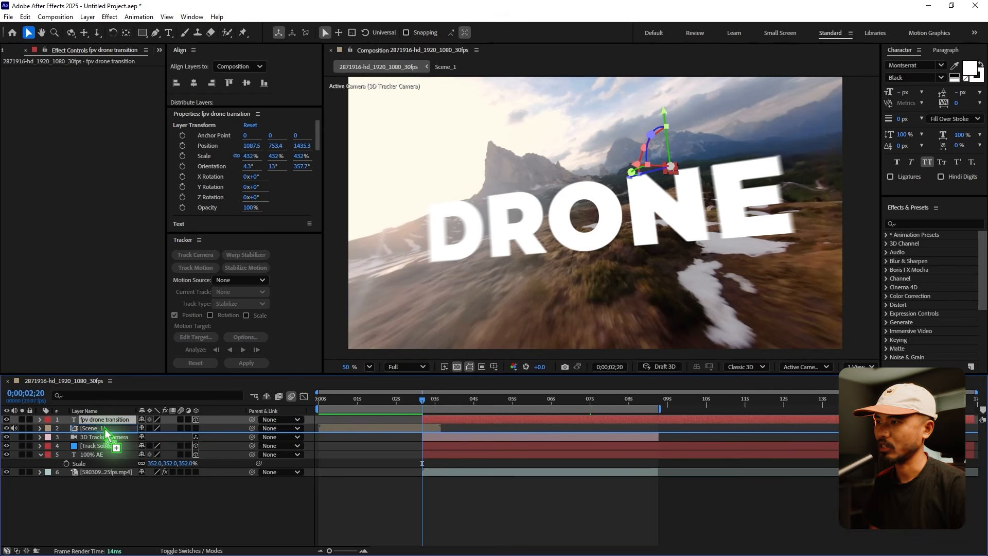
left_click(428, 405)
left_click_drag(429, 406, 477, 427)
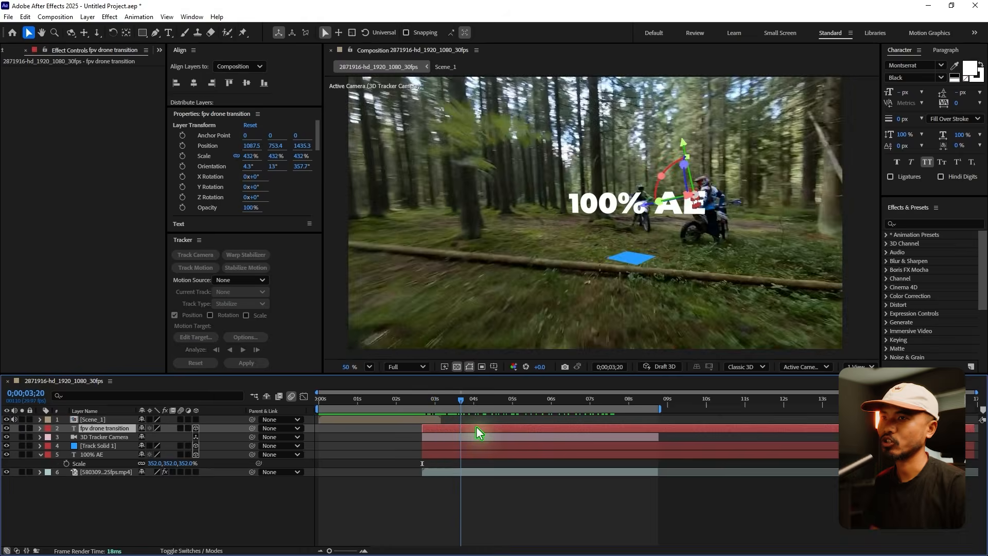
Pre-compose the fpv drone transition text, 3D Tracker Camera, Track Solid 1, 100% AE text and forest footage layers as Scene_2.
left_click(100, 472, "shift")
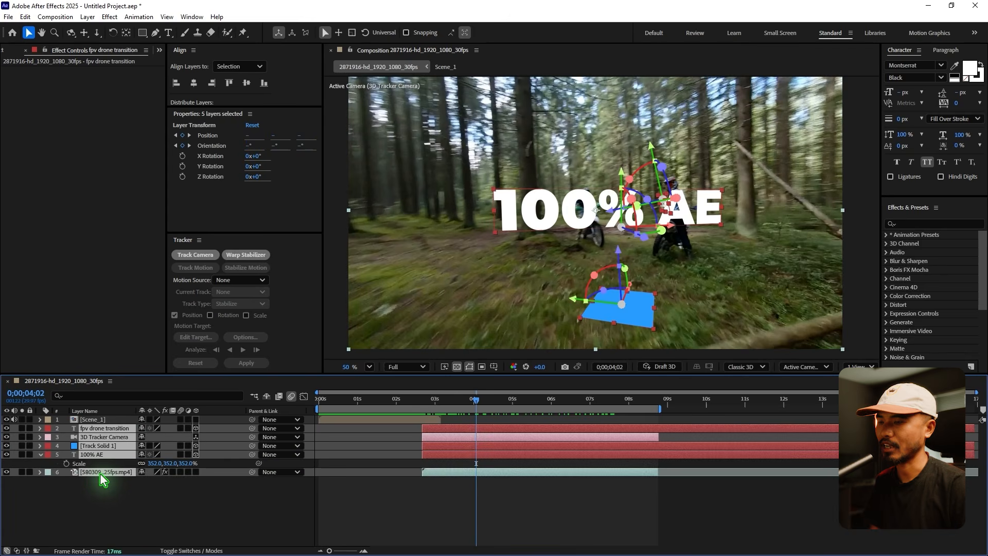
key("ctrl+shift+c")
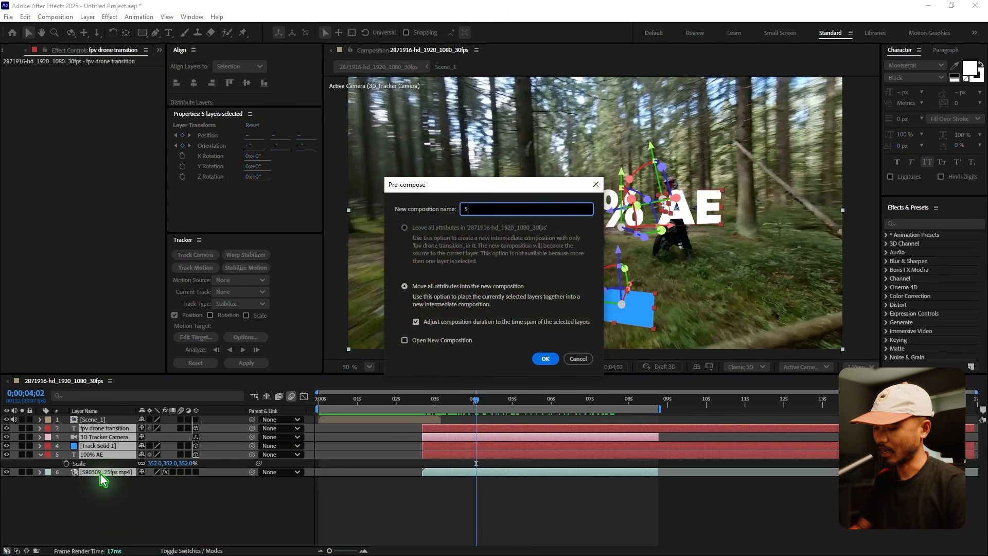
type("Scene_2")
key("Return")
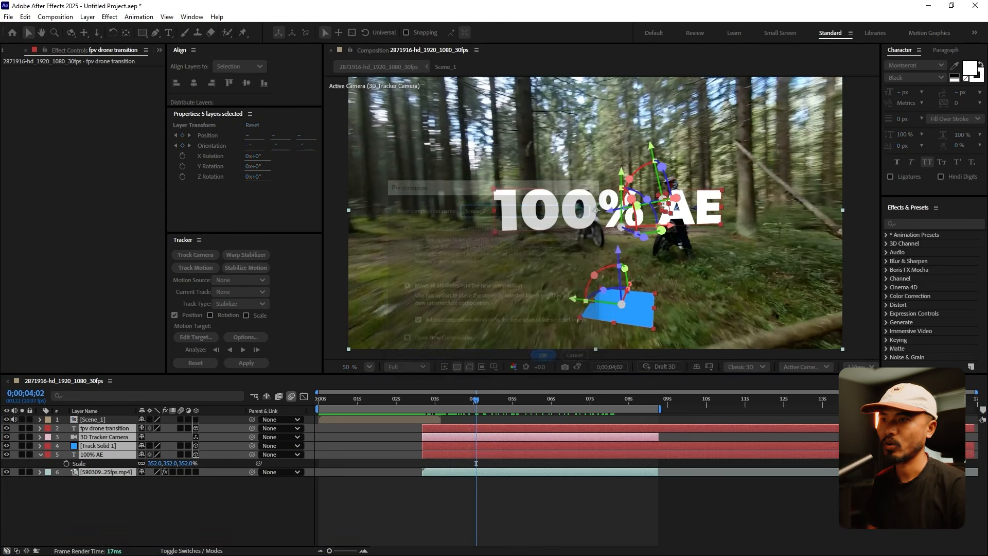
Hide the Track Solid 1 layer inside Scene_2 and return to the main composition to preview the forest shot.
left_click_drag(439, 407, 470, 427)
double_click(470, 428)
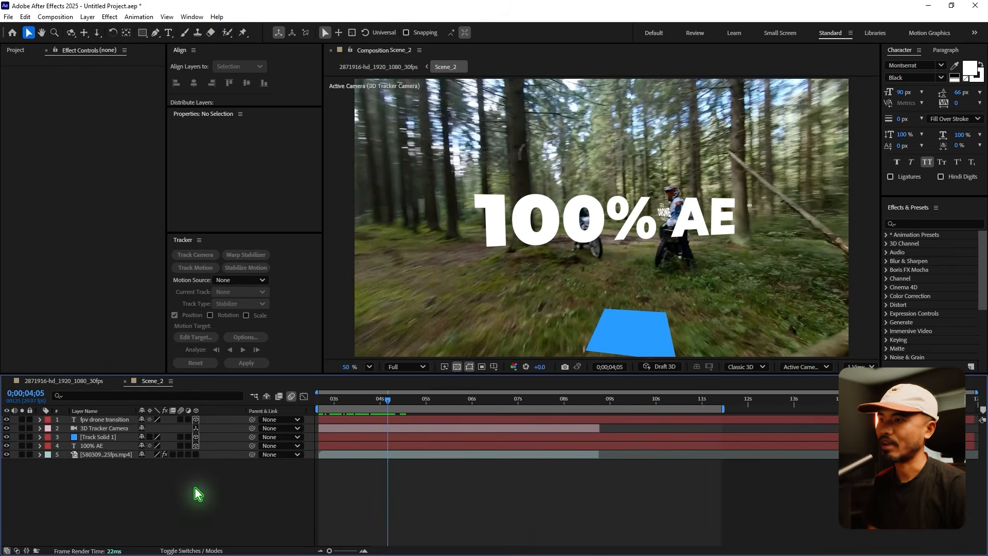
left_click(85, 438)
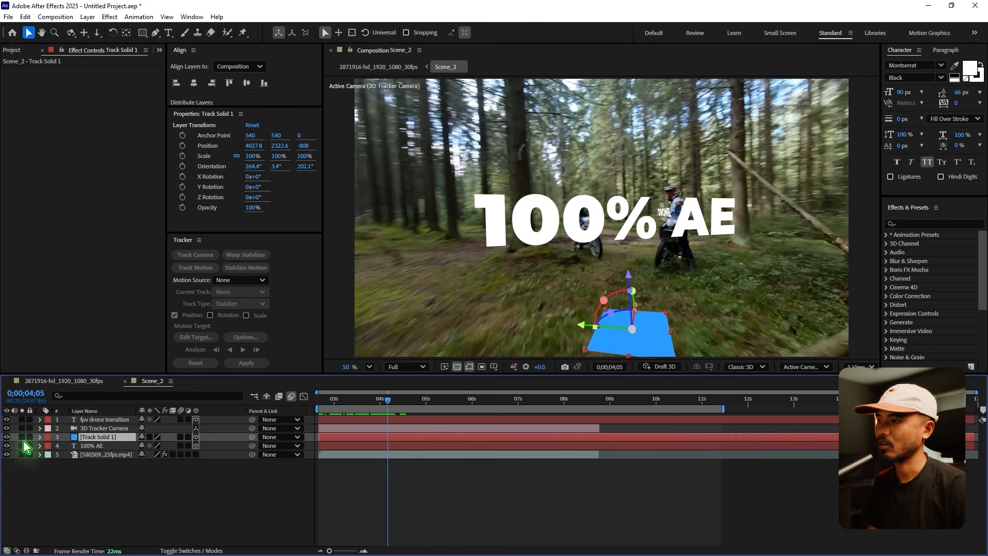
left_click(72, 384)
left_click_drag(333, 403, 521, 423)
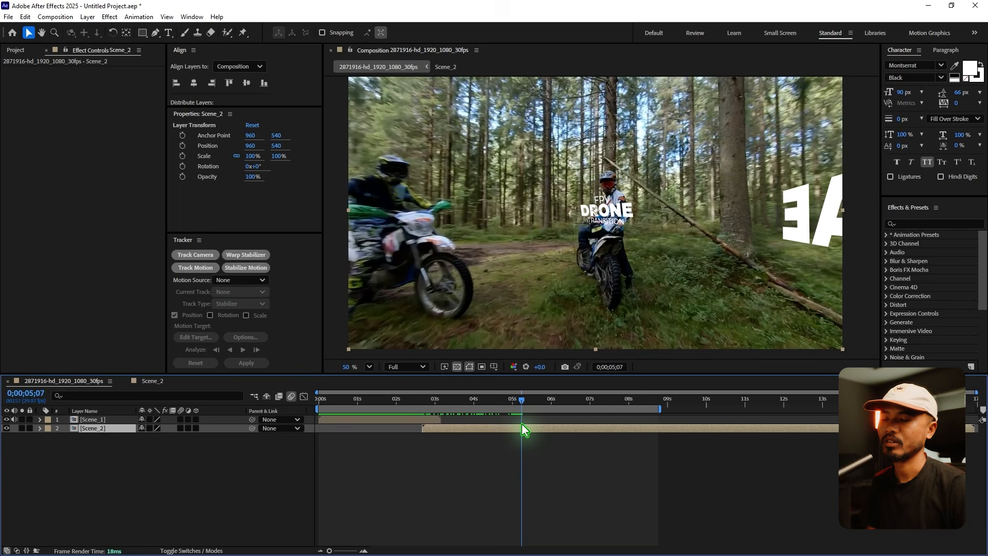